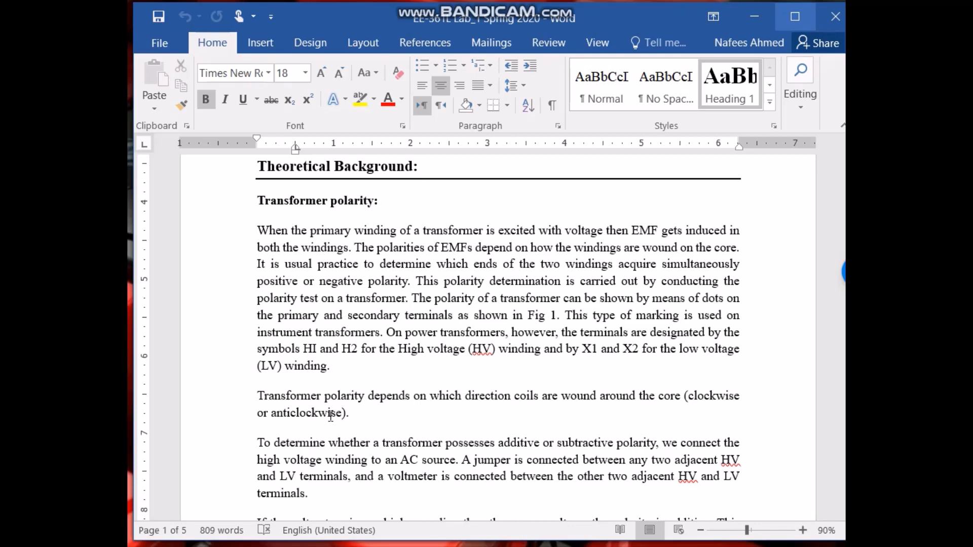
Read through the transformer polarity section of the lab document.
scroll(331, 416, "down", 5)
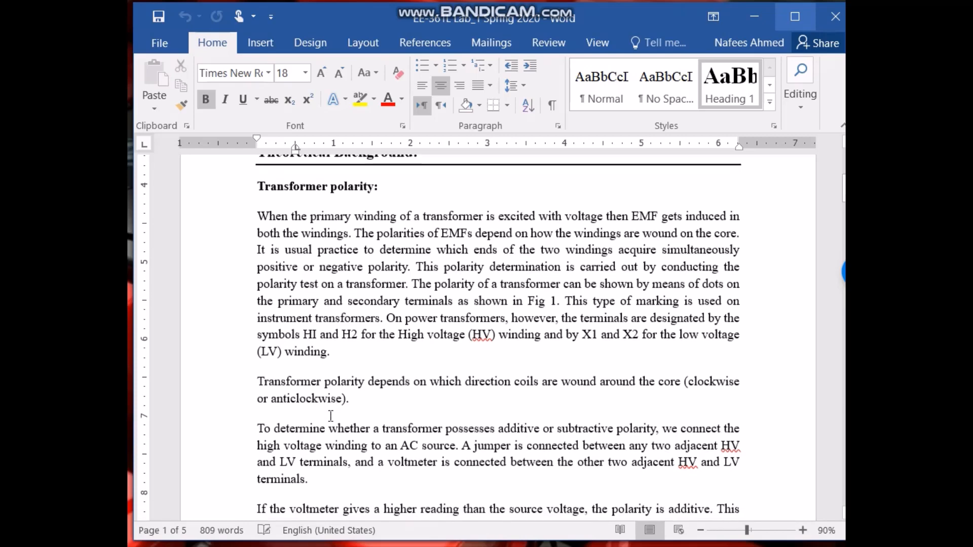
scroll(330, 416, "down", 1)
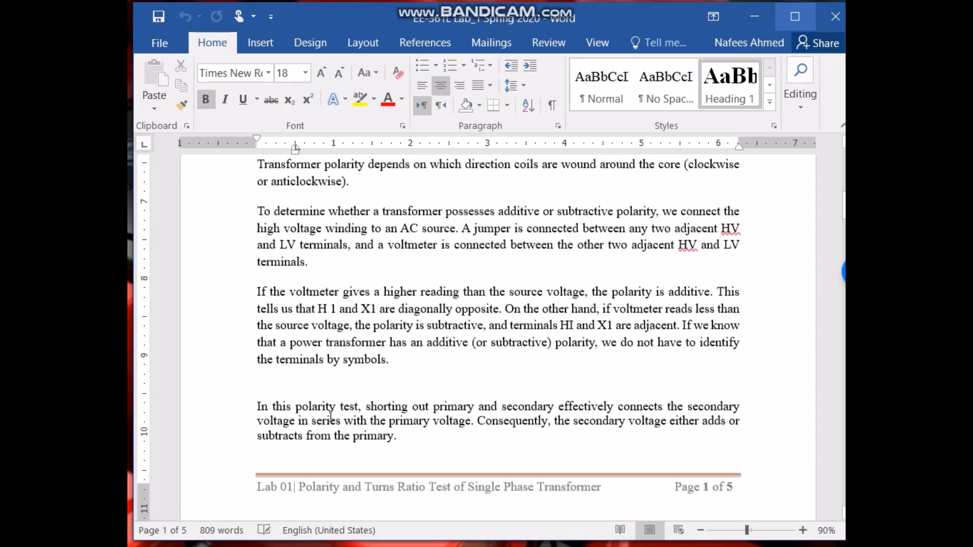
scroll(330, 416, "up", 2)
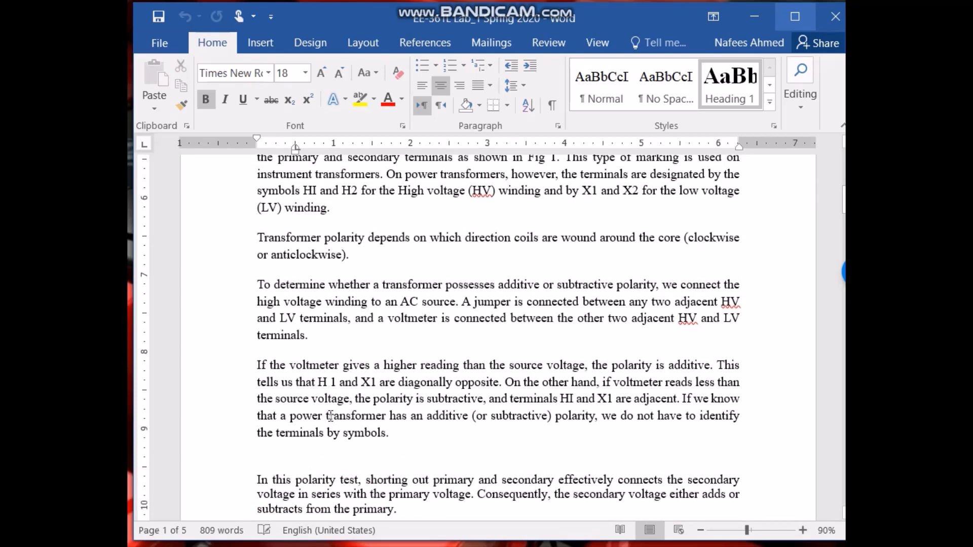
scroll(331, 415, "up", 1)
scroll(330, 415, "down", 1)
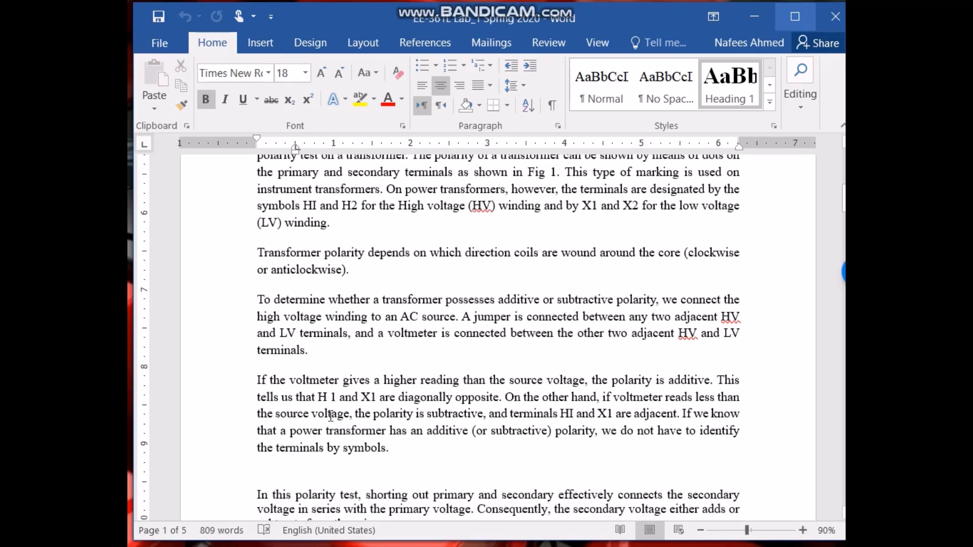
scroll(330, 415, "down", 1)
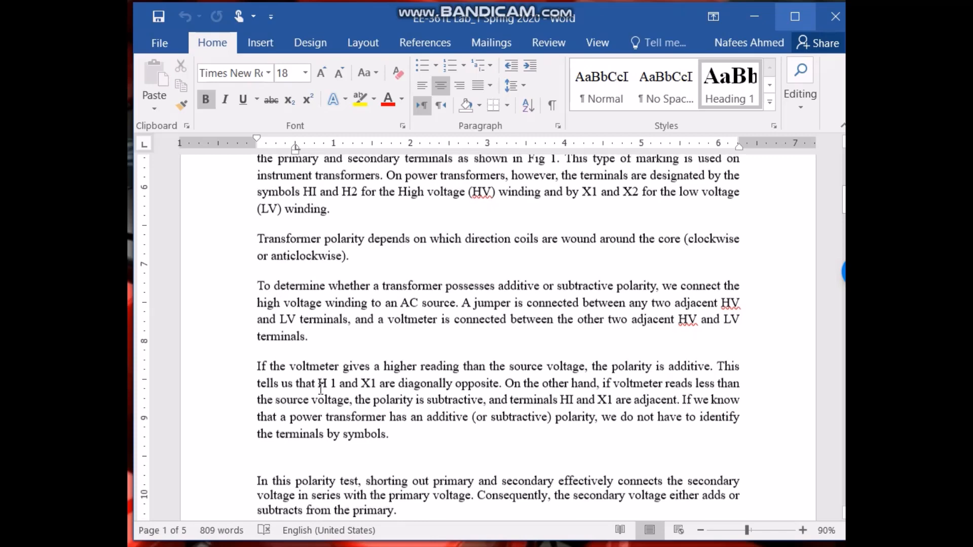
scroll(383, 374, "down", 1)
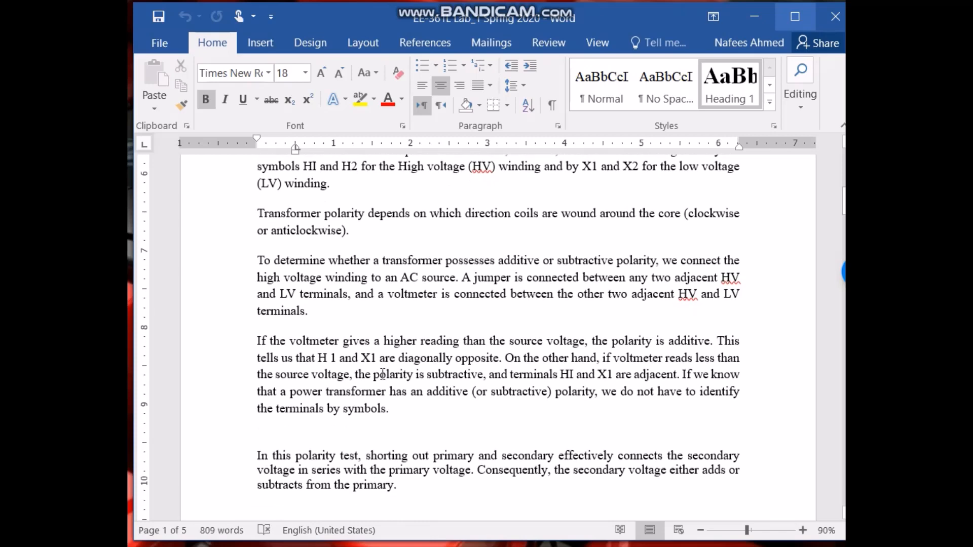
scroll(383, 375, "down", 1)
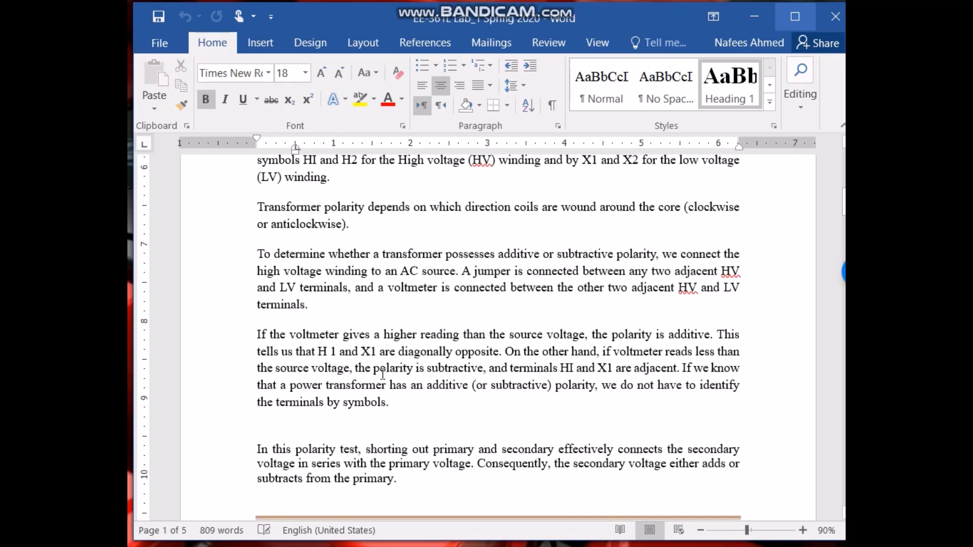
scroll(383, 374, "up", 2)
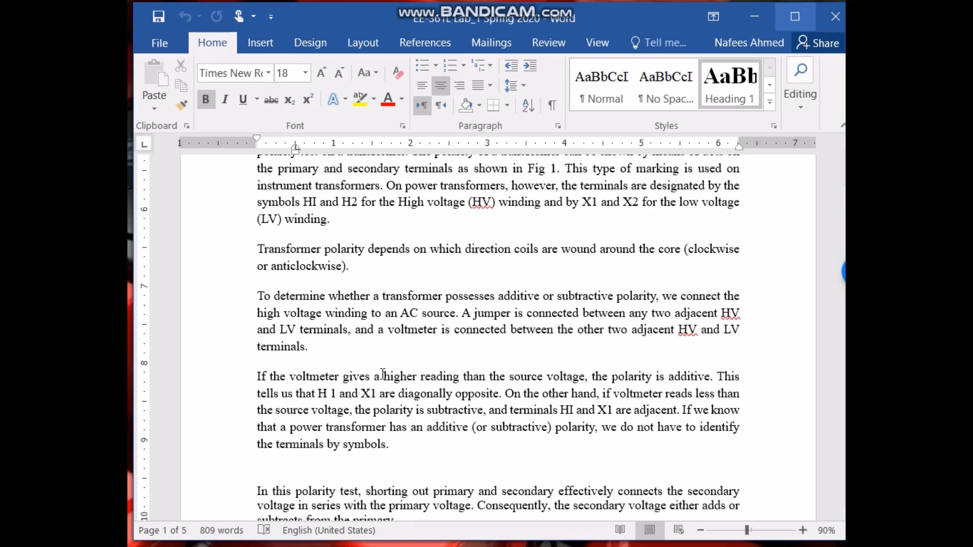
scroll(401, 399, "down", 5)
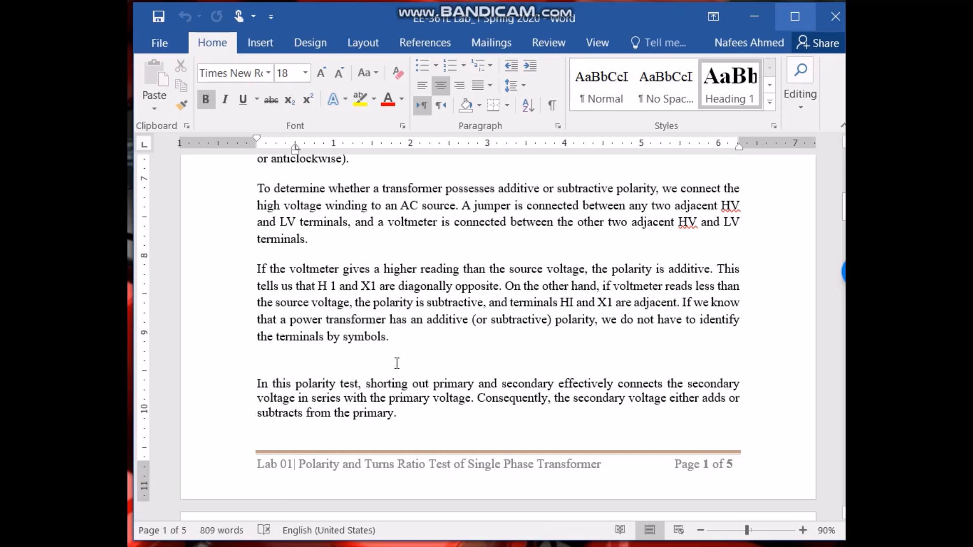
scroll(397, 363, "up", 5)
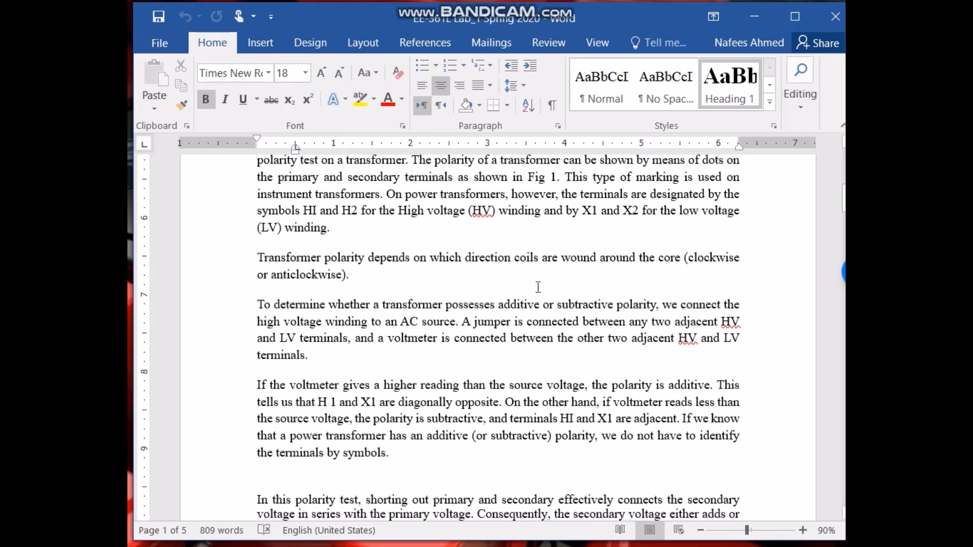
scroll(537, 285, "down", 2)
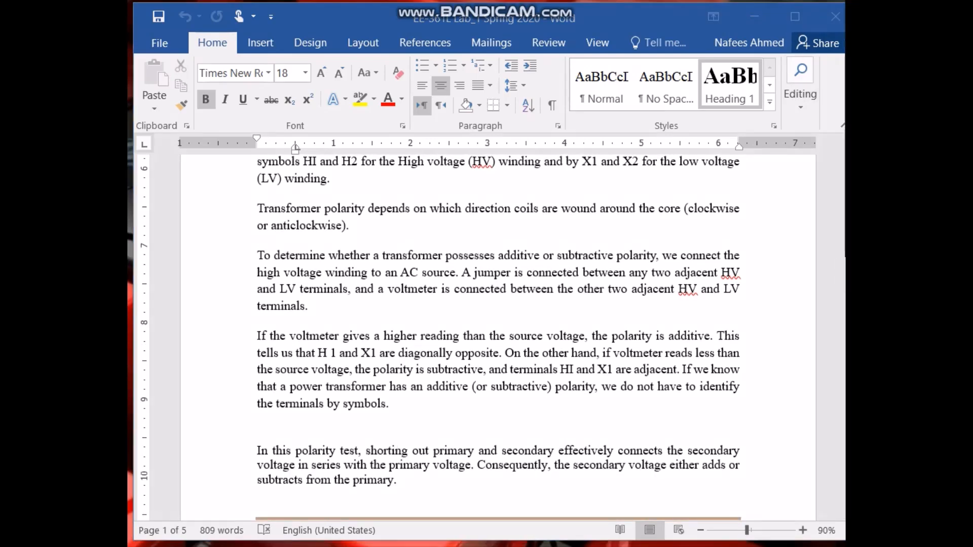
Switch to Microsoft Whiteboard and sketch a transformer's primary and secondary coils with their lead wires.
key("alt+Tab")
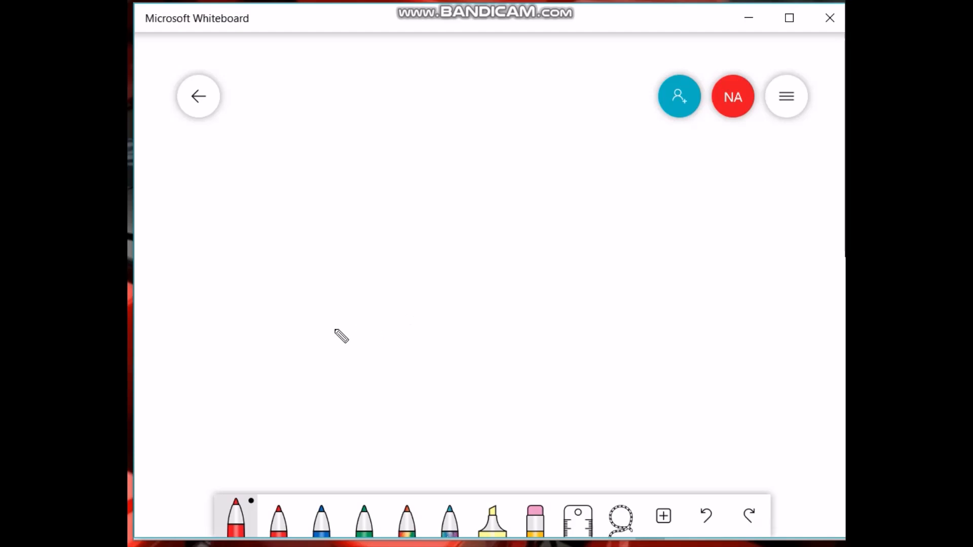
mouse_move(358, 204)
left_mouse_down()
mouse_move(400, 218)
mouse_move(380, 248)
mouse_move(400, 261)
mouse_move(407, 292)
mouse_move(377, 302)
left_mouse_up()
left_click_drag(360, 305, 282, 304)
left_click_drag(362, 202, 286, 202)
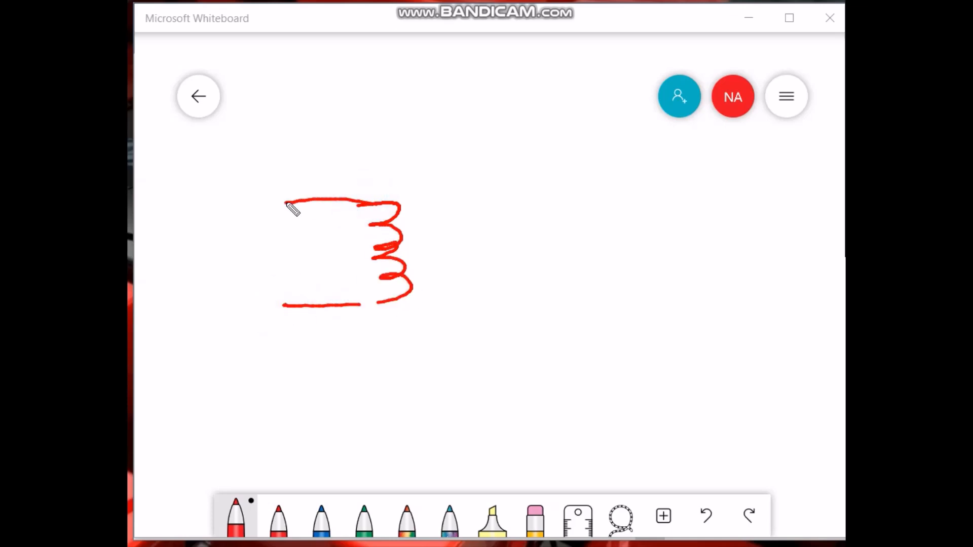
left_click_drag(355, 306, 390, 300)
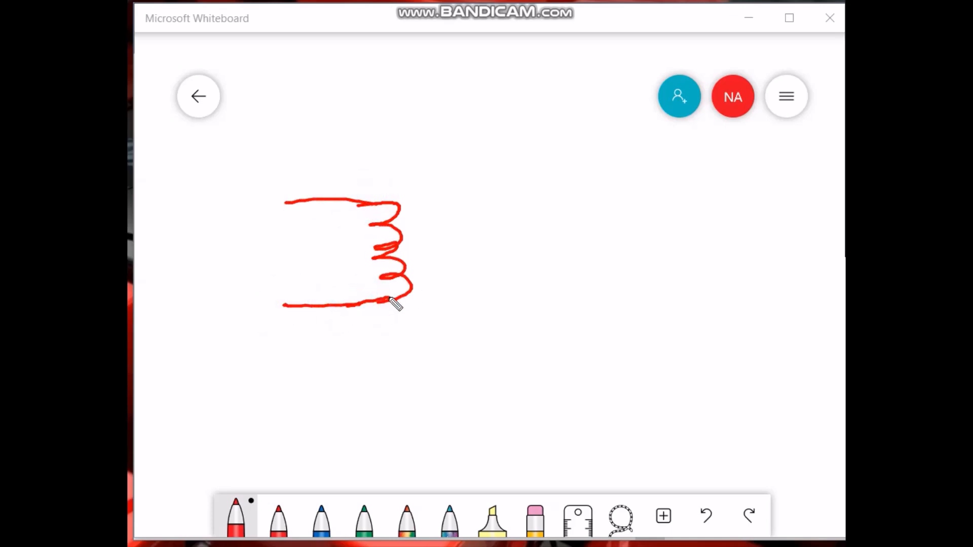
mouse_move(516, 186)
left_mouse_down()
mouse_move(438, 191)
mouse_move(462, 265)
mouse_move(423, 288)
mouse_move(537, 293)
left_mouse_up()
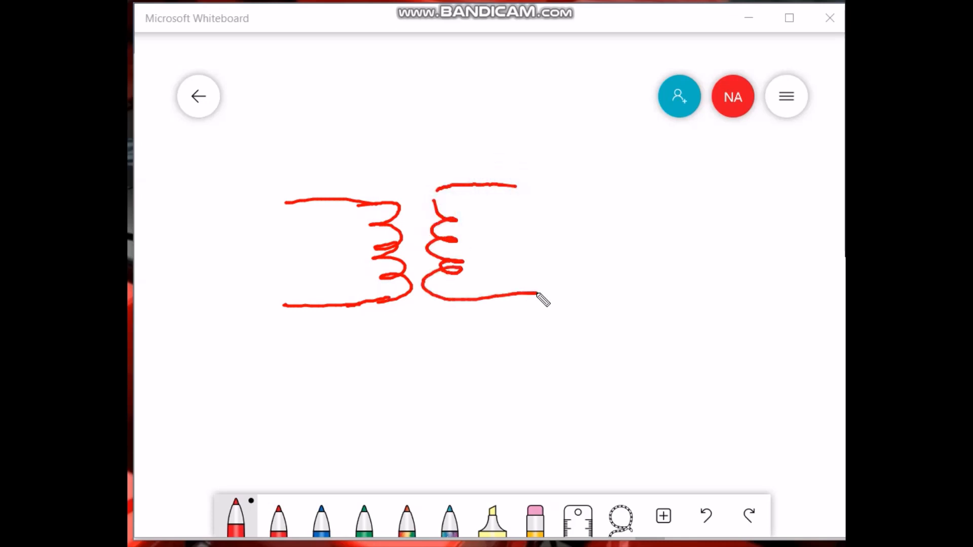
left_click_drag(502, 190, 543, 184)
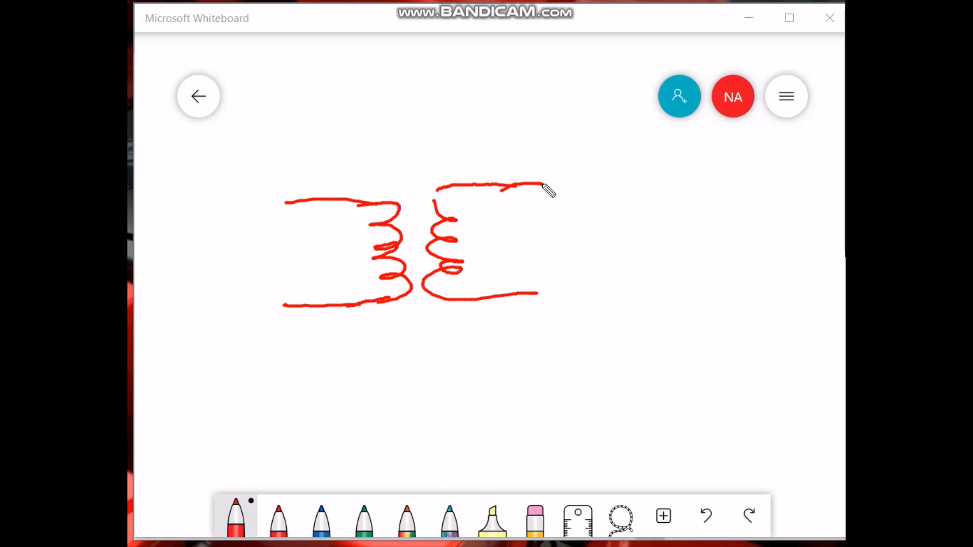
Label the primary winding's upper and lower leads H1 and H2.
mouse_move(222, 189)
left_mouse_down()
mouse_move(222, 218)
mouse_move(246, 216)
mouse_move(247, 206)
mouse_move(267, 223)
mouse_move(261, 204)
mouse_move(269, 205)
mouse_move(270, 228)
left_mouse_up()
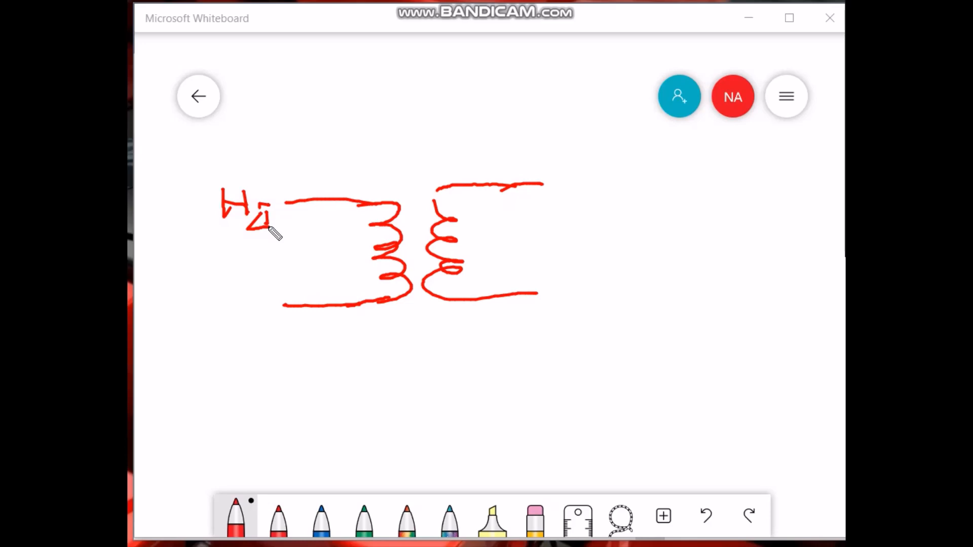
key("ctrl+z")
key("ctrl+z")
key("ctrl+z")
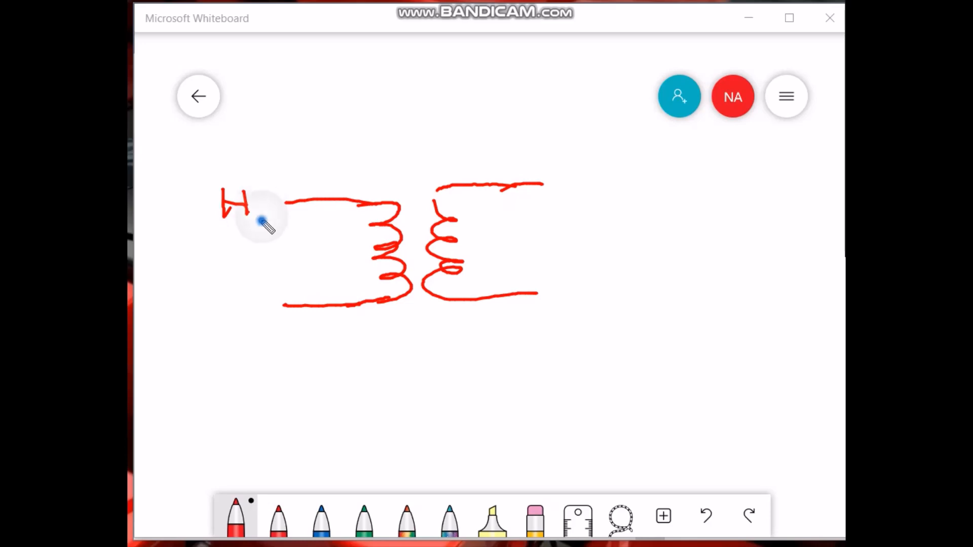
left_click_drag(260, 210, 263, 222)
mouse_move(242, 298)
left_mouse_down()
mouse_move(241, 323)
mouse_move(262, 310)
left_mouse_up()
mouse_move(263, 293)
left_mouse_down()
mouse_move(262, 323)
mouse_move(281, 328)
left_mouse_up()
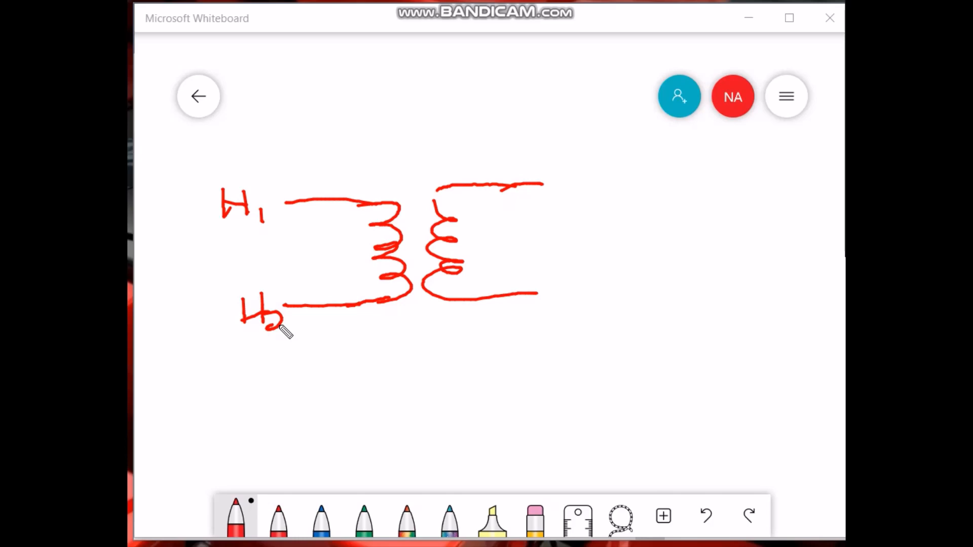
key("ctrl+z")
key("ctrl+z")
mouse_move(244, 310)
left_mouse_down()
mouse_move(264, 308)
mouse_move(290, 332)
left_mouse_up()
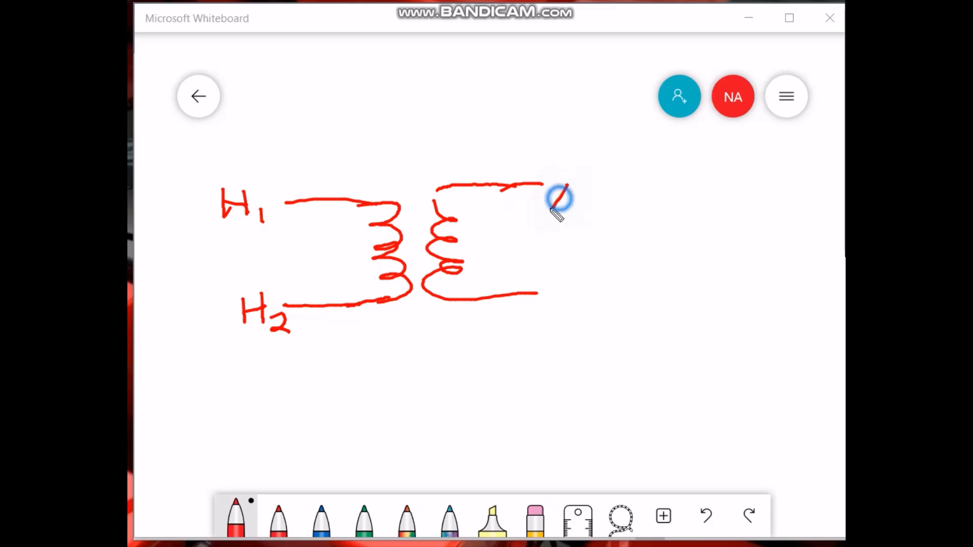
Try to label the secondary winding's leads X1 and X2.
mouse_move(568, 185)
left_mouse_down()
mouse_move(549, 209)
mouse_move(571, 203)
mouse_move(572, 218)
left_mouse_up()
mouse_move(567, 276)
left_mouse_down()
mouse_move(558, 289)
mouse_move(577, 306)
left_mouse_up()
mouse_move(612, 188)
left_mouse_down()
mouse_move(599, 212)
mouse_move(621, 202)
mouse_move(632, 220)
left_mouse_up()
mouse_move(600, 275)
left_mouse_down()
mouse_move(592, 299)
mouse_move(600, 317)
left_mouse_up()
left_click_drag(607, 291, 616, 313)
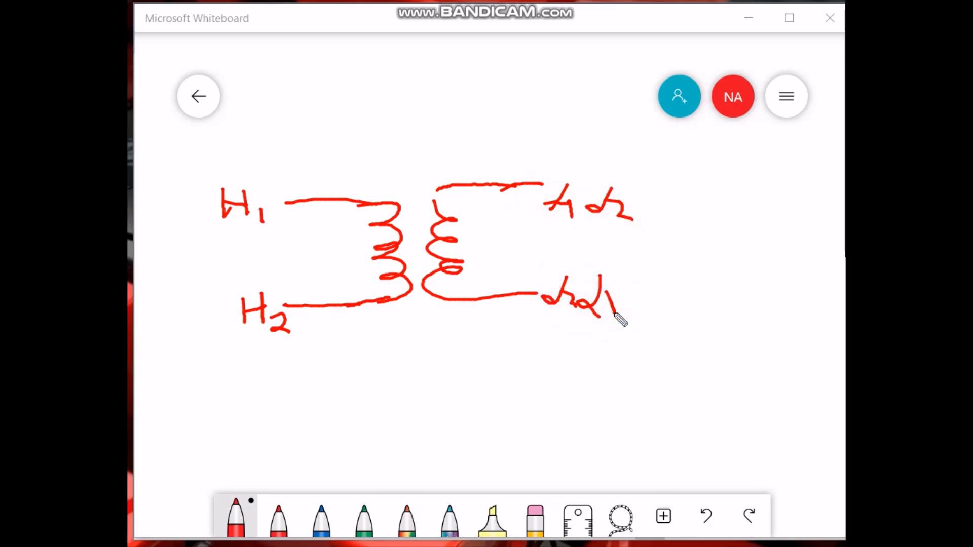
key("ctrl+z")
key("ctrl+z")
key("ctrl+z")
key("ctrl+z")
key("ctrl+z")
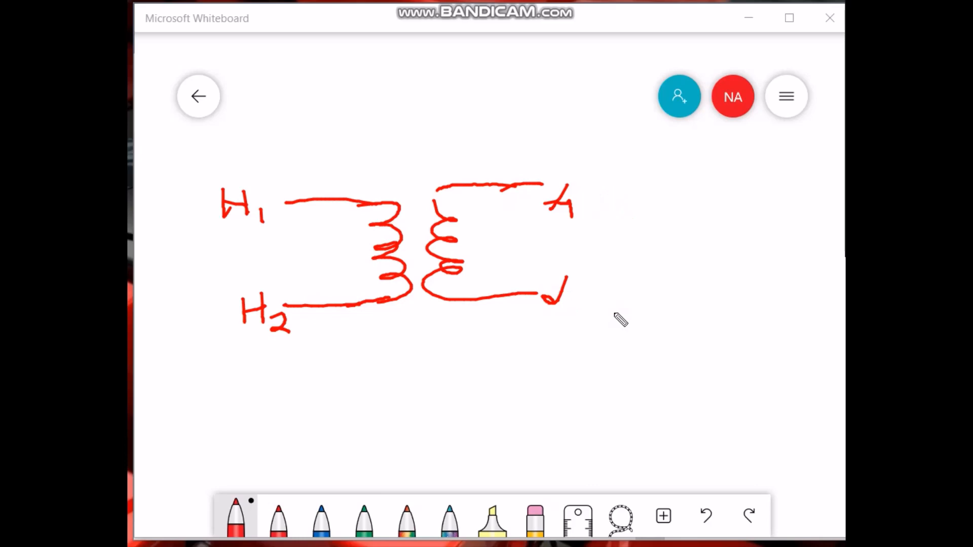
key("ctrl+z")
key("ctrl+z")
key("ctrl+z")
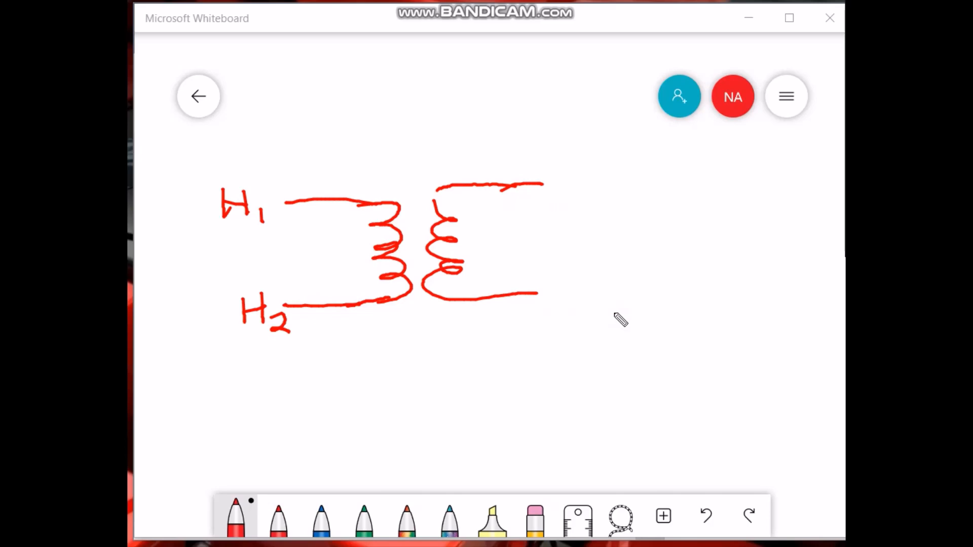
Draw a jumper wire with an arrow connecting the H1 lead to the secondary's upper lead.
mouse_move(323, 186)
left_mouse_down()
mouse_move(321, 160)
mouse_move(441, 148)
mouse_move(483, 172)
mouse_move(485, 188)
left_mouse_up()
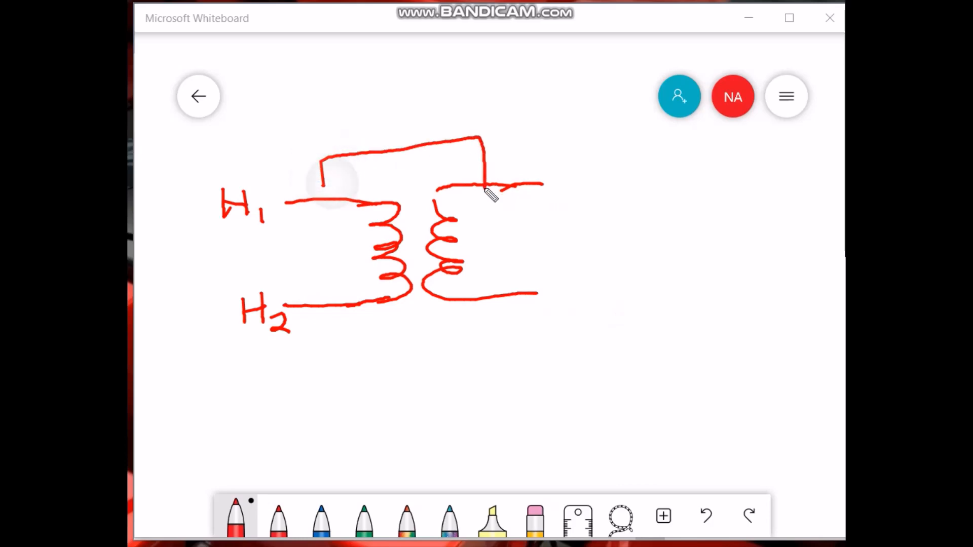
left_click_drag(333, 182, 326, 198)
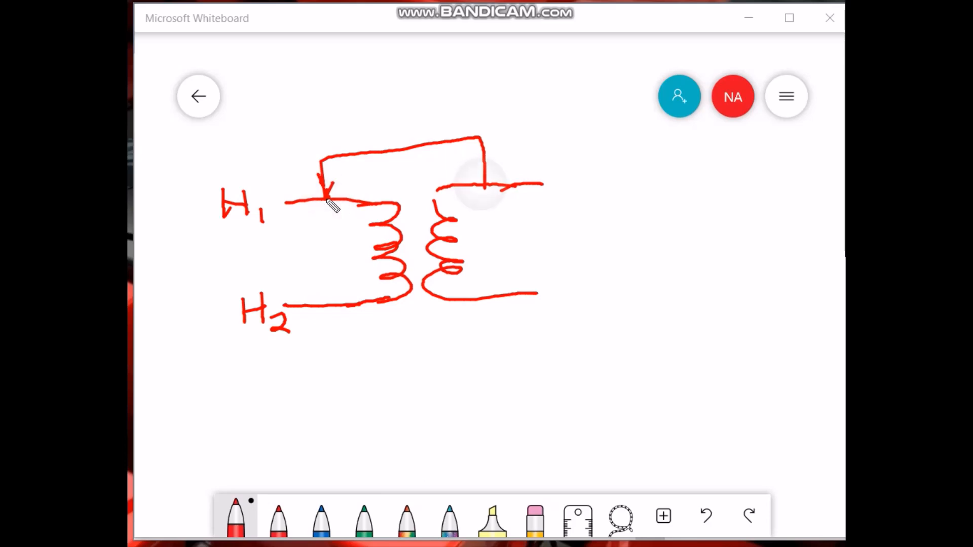
left_click(481, 184)
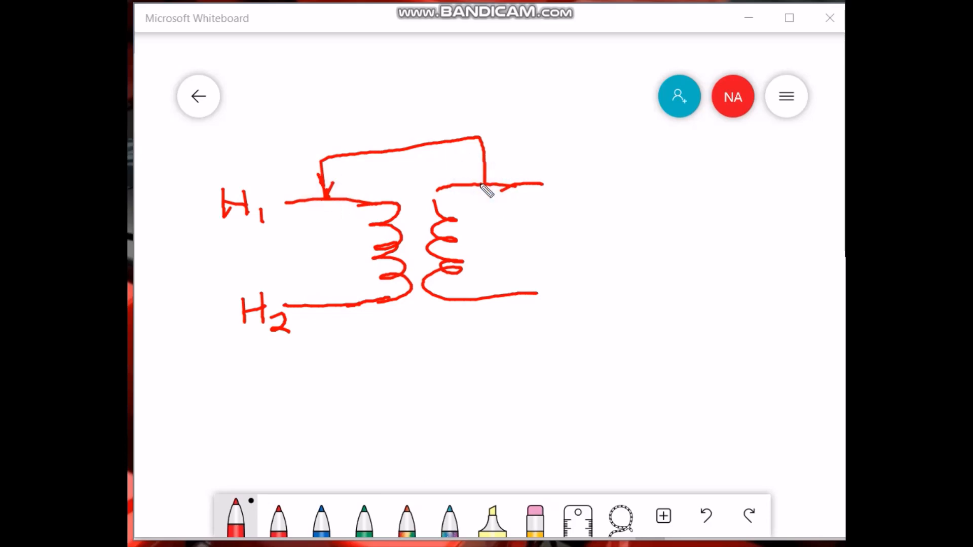
Add voltmeters across the primary, across the secondary, and between H2 and the secondary's lower lead.
mouse_move(315, 306)
left_mouse_down()
mouse_move(315, 337)
mouse_move(385, 335)
mouse_move(416, 350)
mouse_move(404, 324)
mouse_move(398, 346)
mouse_move(409, 329)
mouse_move(465, 338)
mouse_move(514, 332)
mouse_move(512, 295)
left_mouse_up()
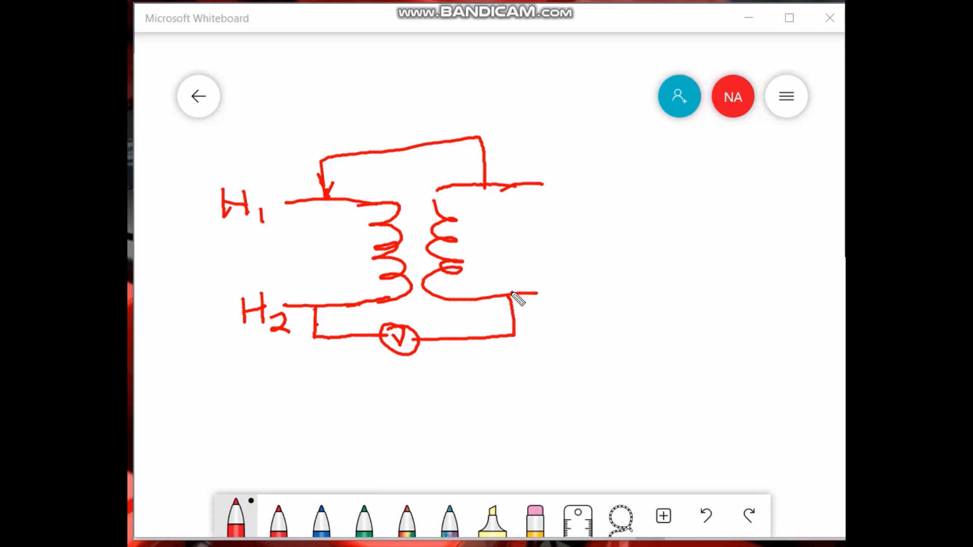
mouse_move(289, 200)
left_mouse_down()
mouse_move(278, 201)
mouse_move(314, 245)
mouse_move(306, 233)
mouse_move(305, 261)
mouse_move(317, 242)
mouse_move(311, 304)
left_mouse_up()
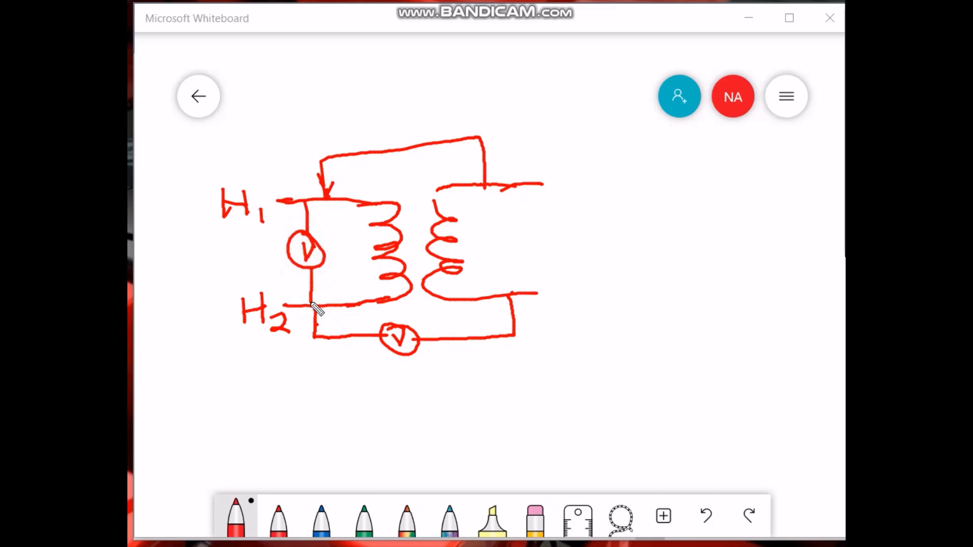
mouse_move(508, 186)
left_mouse_down()
mouse_move(508, 226)
mouse_move(522, 231)
mouse_move(509, 249)
mouse_move(522, 231)
mouse_move(516, 293)
left_mouse_up()
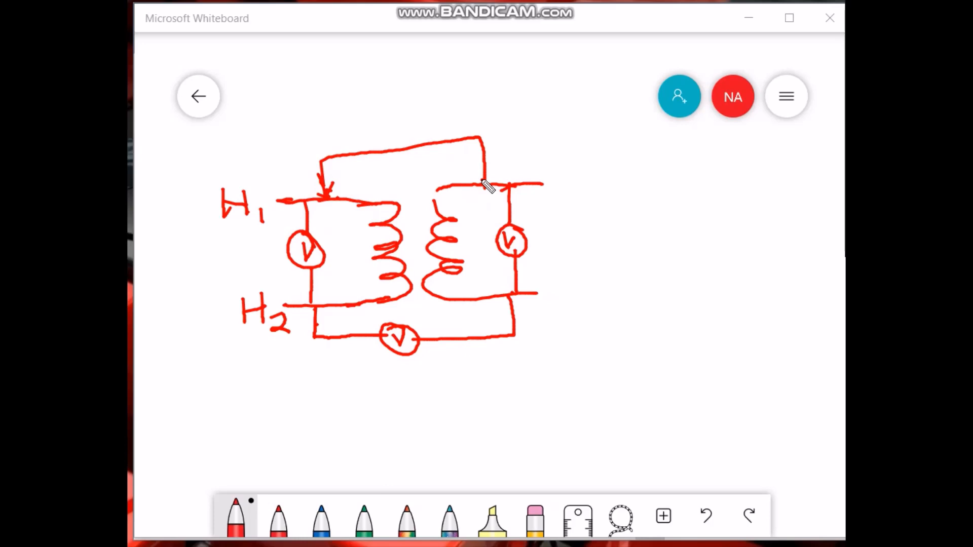
Sketch a series diagram below: a primary coil, a connecting loop, and a secondary coil in one line.
mouse_move(262, 398)
left_mouse_down()
mouse_move(262, 426)
mouse_move(319, 415)
mouse_move(346, 425)
mouse_move(366, 412)
mouse_move(377, 426)
mouse_move(421, 416)
left_mouse_up()
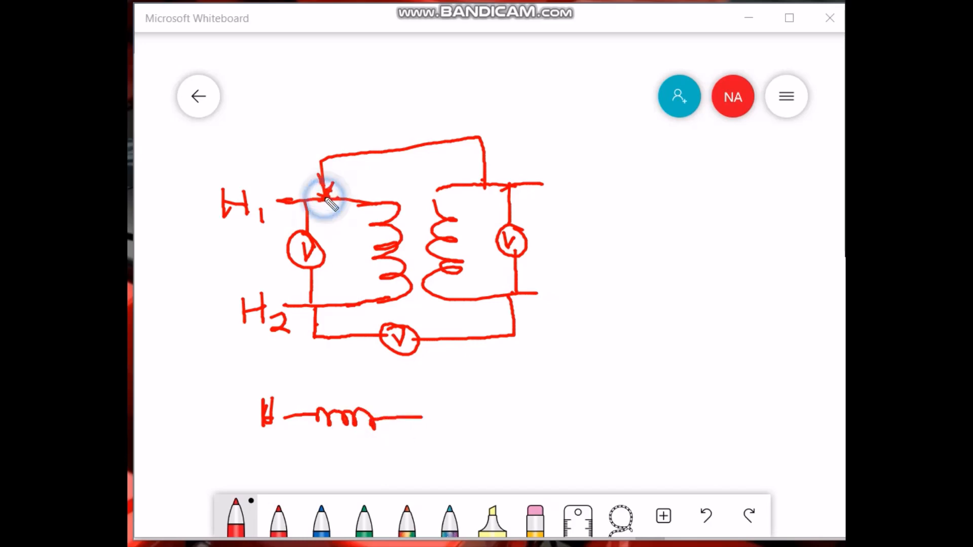
left_click(413, 416)
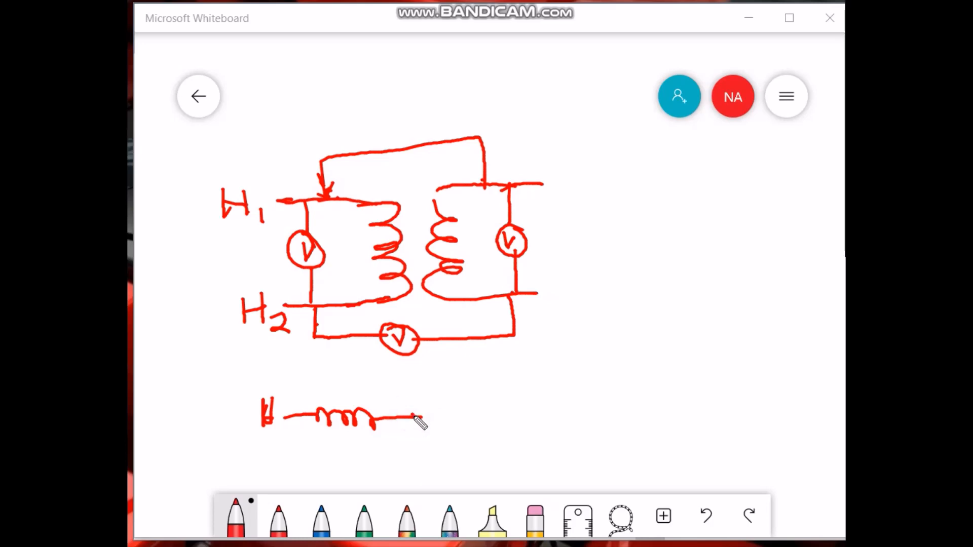
left_click(481, 189)
mouse_move(420, 416)
left_mouse_down()
mouse_move(426, 434)
mouse_move(460, 411)
left_mouse_up()
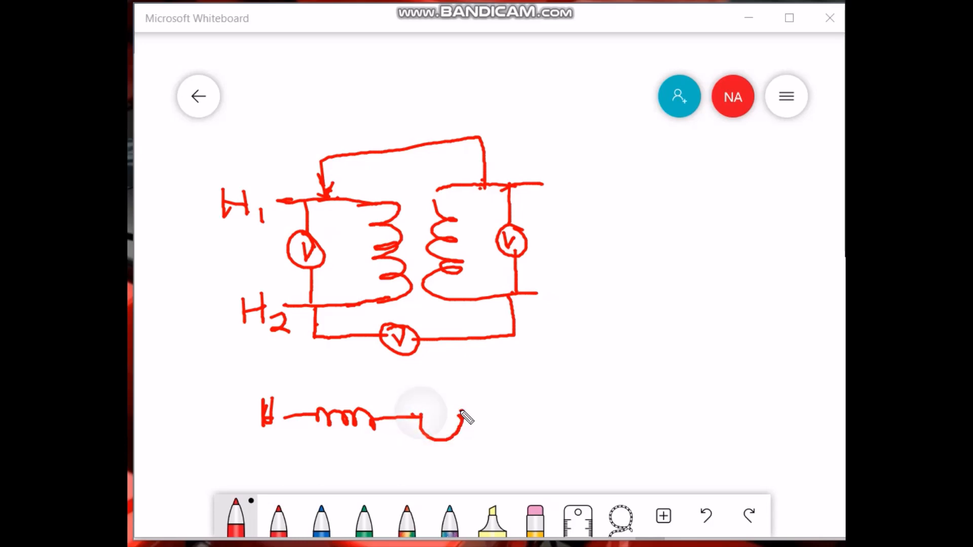
left_click(422, 413)
left_click(464, 411)
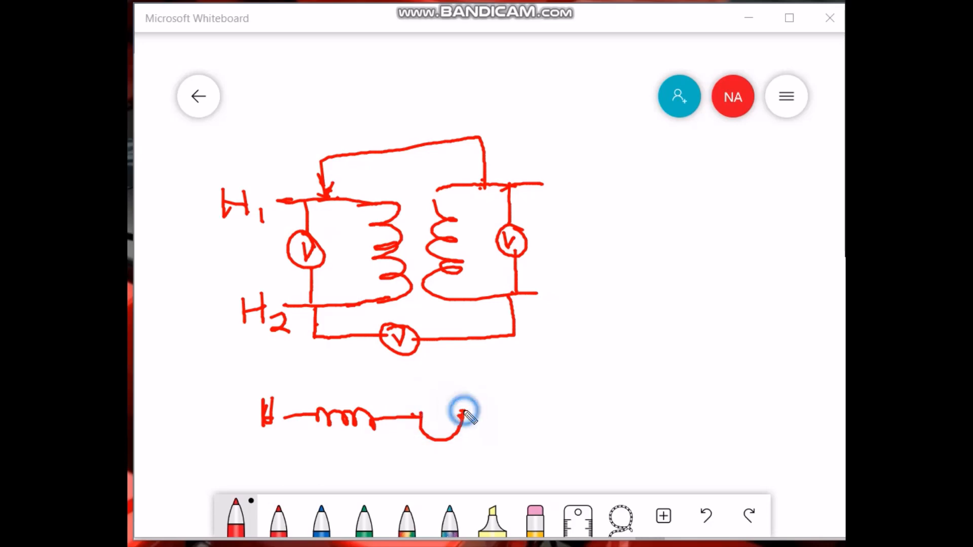
mouse_move(463, 412)
left_mouse_down()
mouse_move(541, 417)
mouse_move(549, 406)
mouse_move(609, 403)
left_mouse_up()
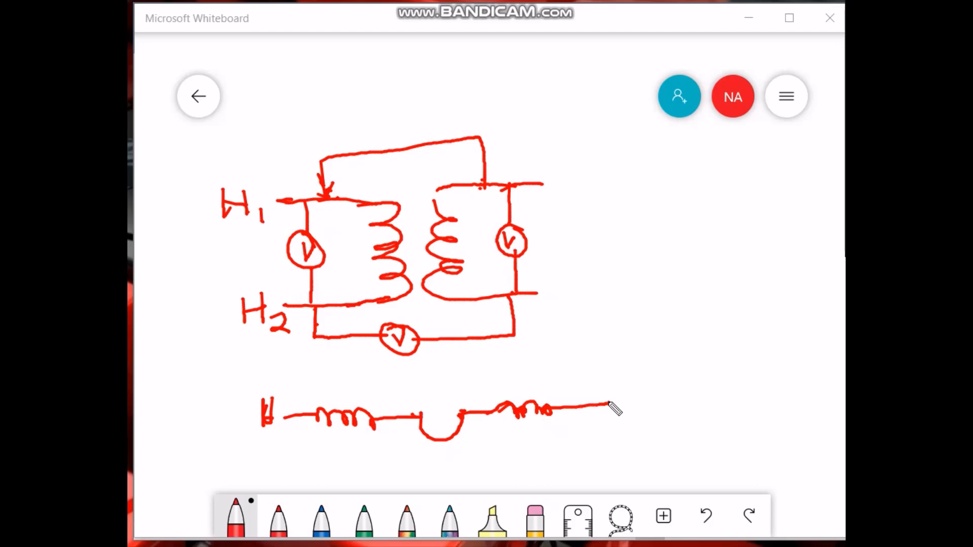
Label the lower diagram's primary coil ends H2 and H1.
left_click(267, 413)
left_click_drag(265, 421, 281, 433)
left_click(275, 424)
left_click(281, 422)
mouse_move(369, 381)
left_mouse_down()
mouse_move(370, 396)
mouse_move(385, 402)
left_mouse_up()
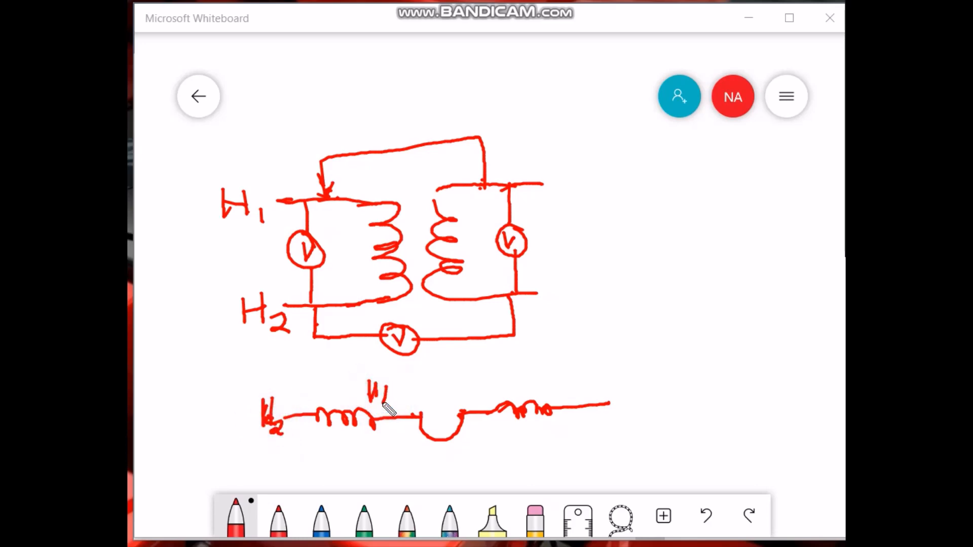
Label the upper diagram's secondary leads X1 at the top and X2 at the bottom.
mouse_move(561, 175)
left_mouse_down()
mouse_move(553, 194)
mouse_move(567, 198)
mouse_move(566, 207)
mouse_move(547, 219)
mouse_move(575, 226)
left_mouse_up()
left_click_drag(565, 265, 548, 295)
left_click_drag(531, 268, 572, 300)
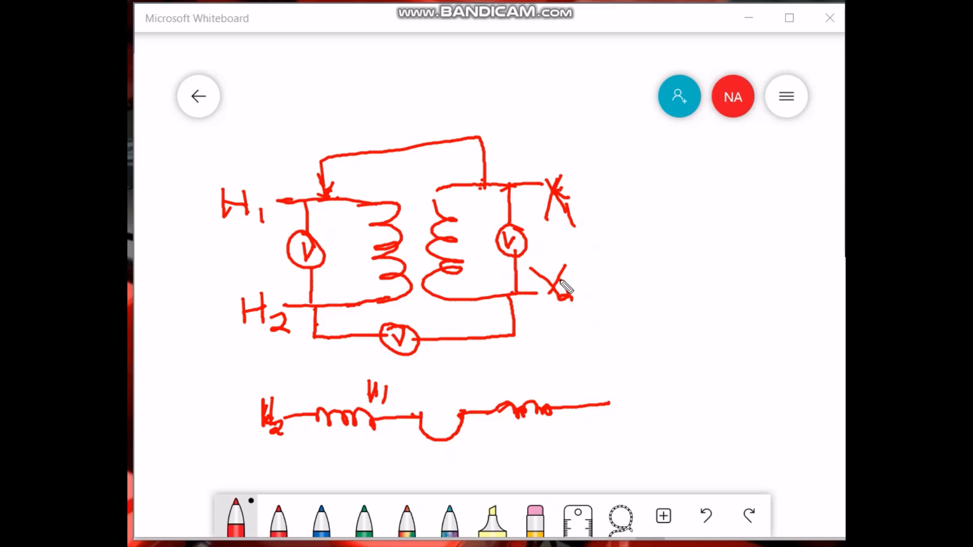
Label the lower series diagram's secondary coil ends X1 and X2.
mouse_move(483, 393)
left_mouse_down()
mouse_move(496, 376)
mouse_move(500, 392)
mouse_move(498, 378)
mouse_move(485, 385)
mouse_move(509, 402)
left_mouse_up()
left_click_drag(515, 382, 515, 393)
left_click_drag(624, 374, 613, 390)
mouse_move(615, 389)
left_mouse_down()
mouse_move(636, 399)
mouse_move(608, 405)
mouse_move(618, 400)
left_mouse_up()
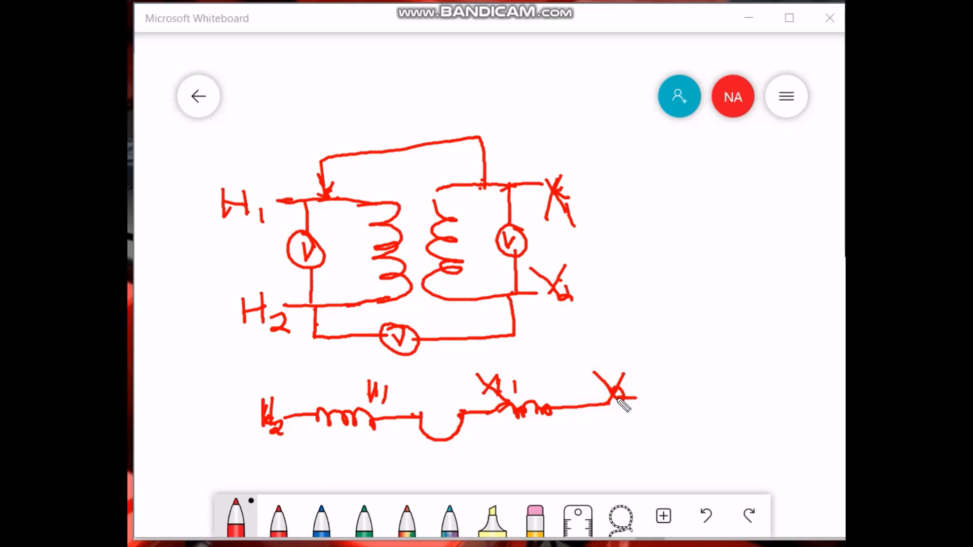
Draw voltage-direction arrows under the series diagram: one rightward under the primary, opposing arrows under the secondary.
mouse_move(317, 447)
left_mouse_down()
mouse_move(375, 447)
mouse_move(363, 455)
left_mouse_up()
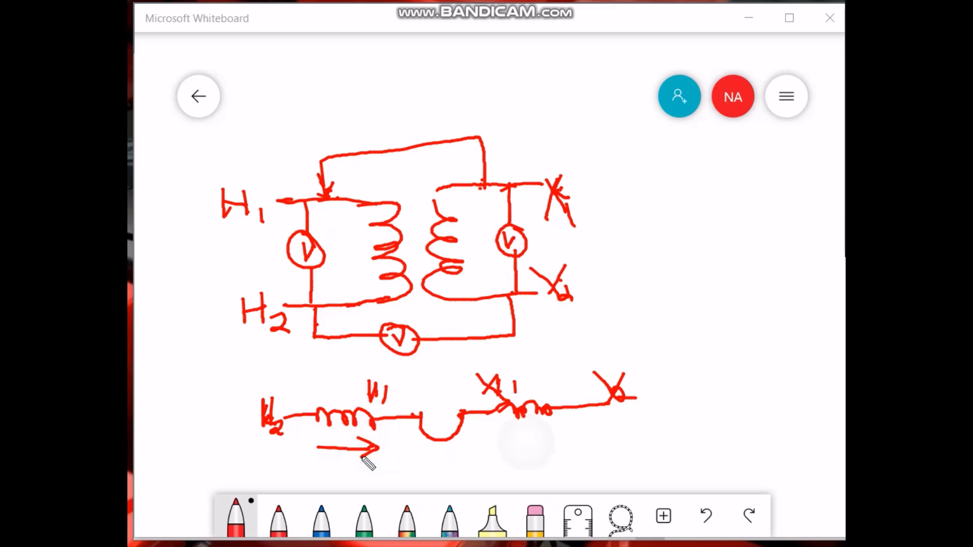
mouse_move(572, 438)
left_mouse_down()
mouse_move(525, 439)
mouse_move(542, 451)
left_mouse_up()
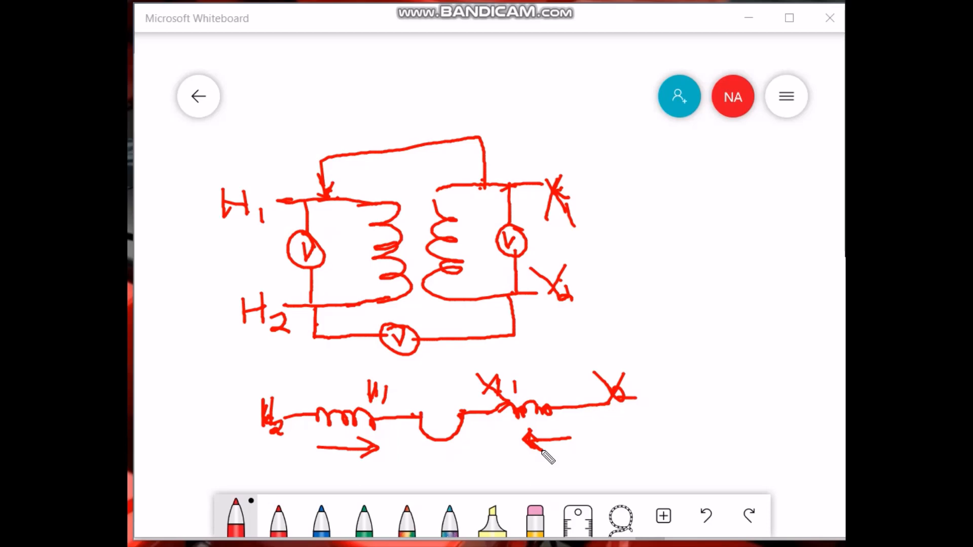
left_click_drag(304, 446, 354, 446)
left_click_drag(577, 433, 539, 446)
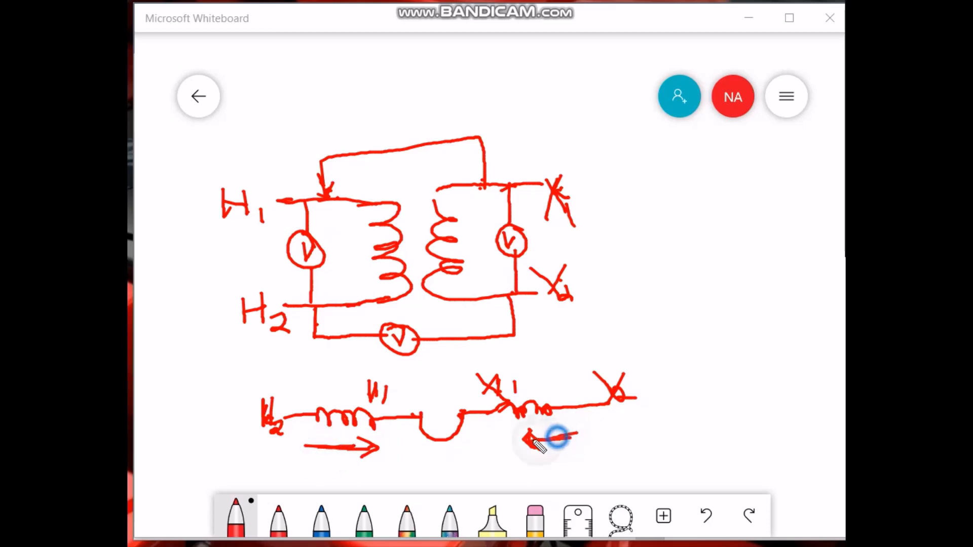
left_click(533, 442)
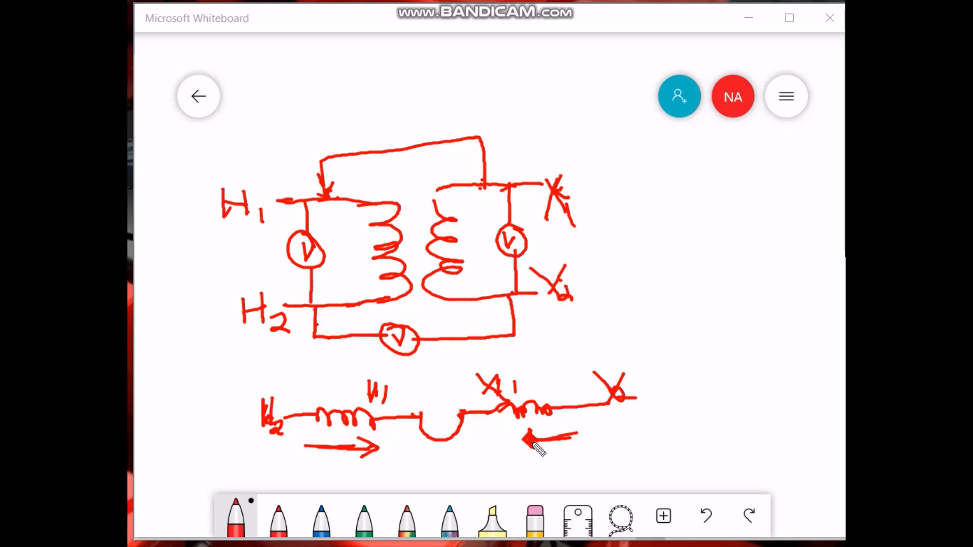
left_click(366, 451)
left_click(323, 446)
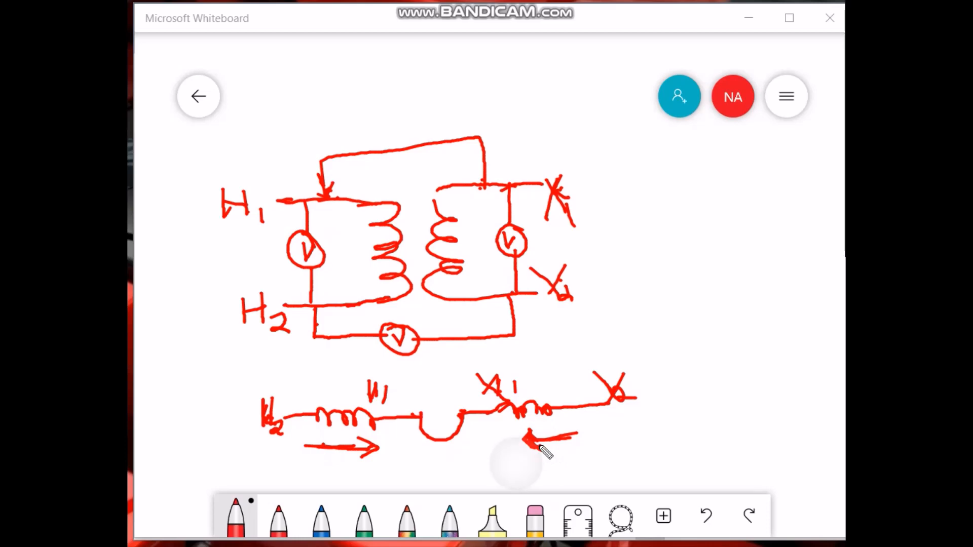
mouse_move(515, 463)
left_mouse_down()
mouse_move(575, 445)
mouse_move(566, 463)
left_mouse_up()
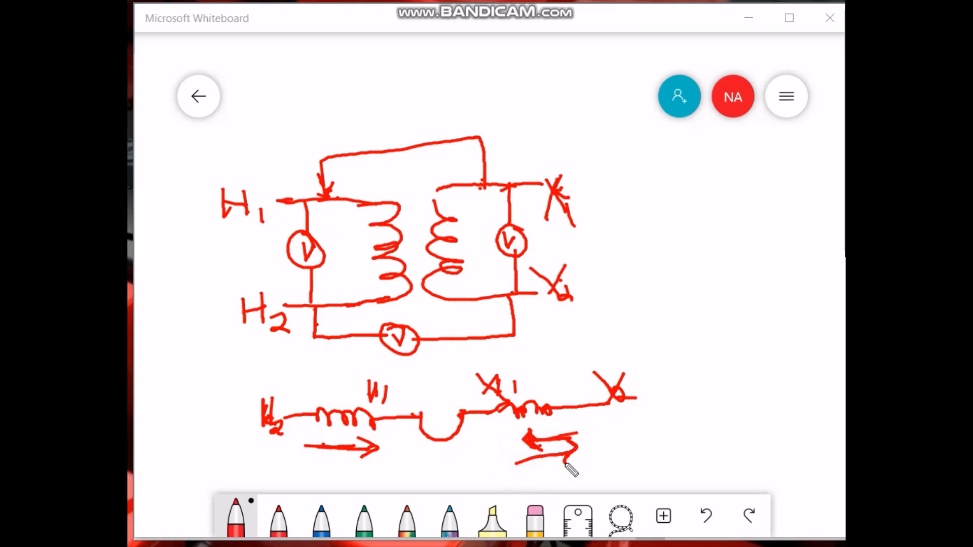
left_click(340, 445)
left_click(554, 455)
left_click(348, 429)
left_click(568, 448)
left_click(292, 457)
left_click(531, 456)
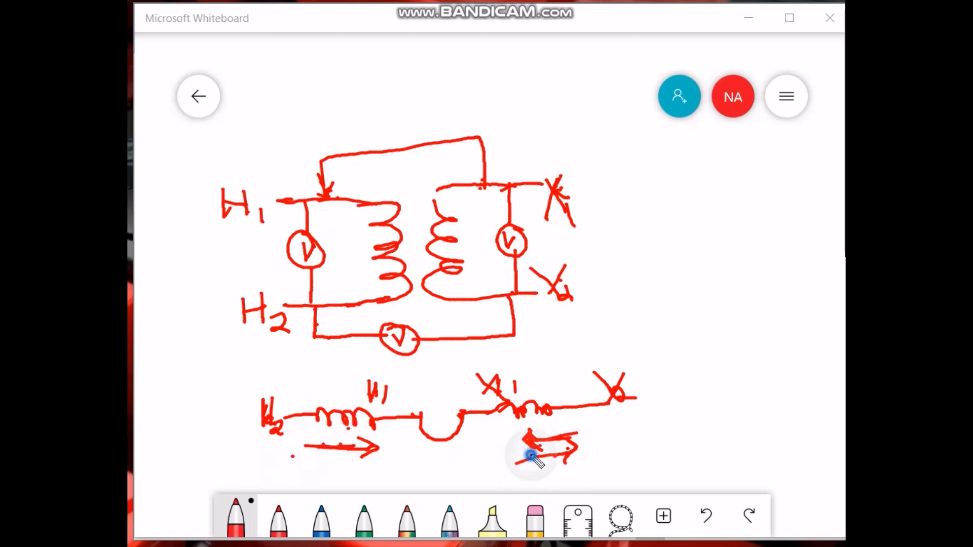
left_click(397, 337)
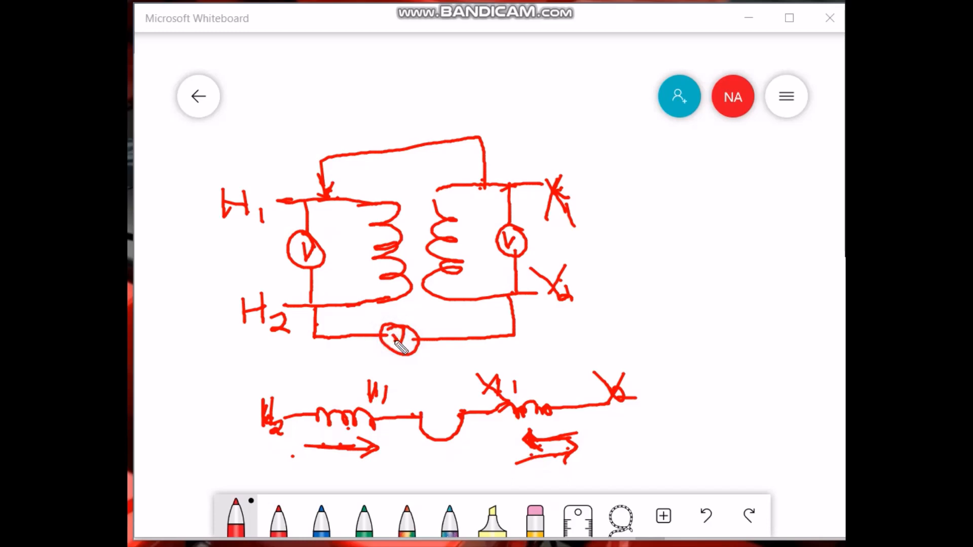
left_click(315, 330)
left_click(459, 347)
left_click(397, 340)
left_click(569, 298)
left_click(403, 343)
left_click(305, 286)
left_click(398, 341)
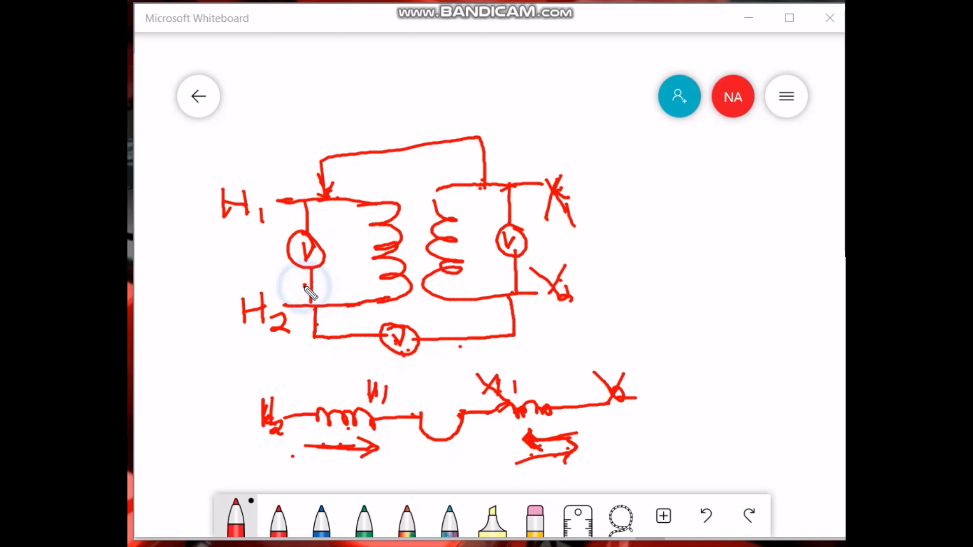
left_click(404, 343)
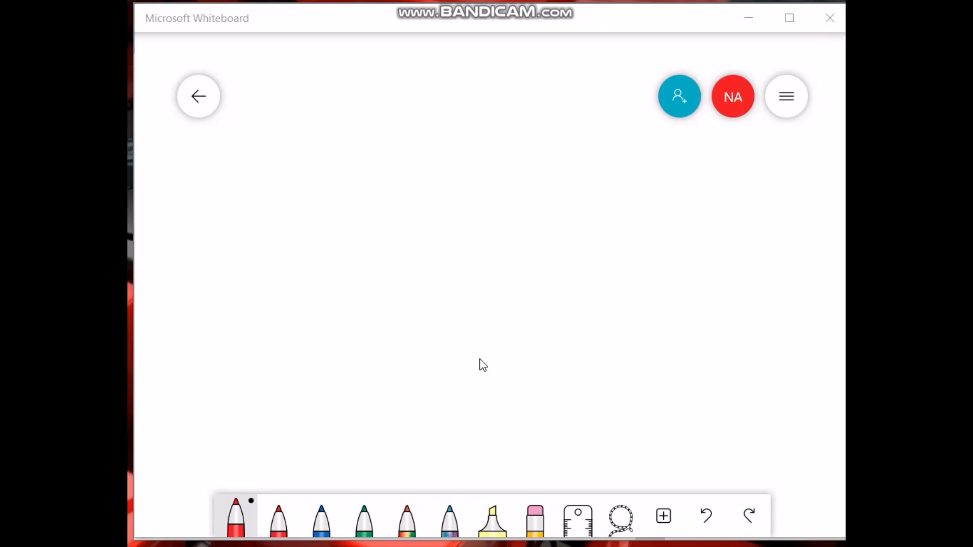
Switch to the lab manual and scroll to the polarity test connection diagram to review it.
left_click(749, 18)
scroll(375, 298, "down", 3)
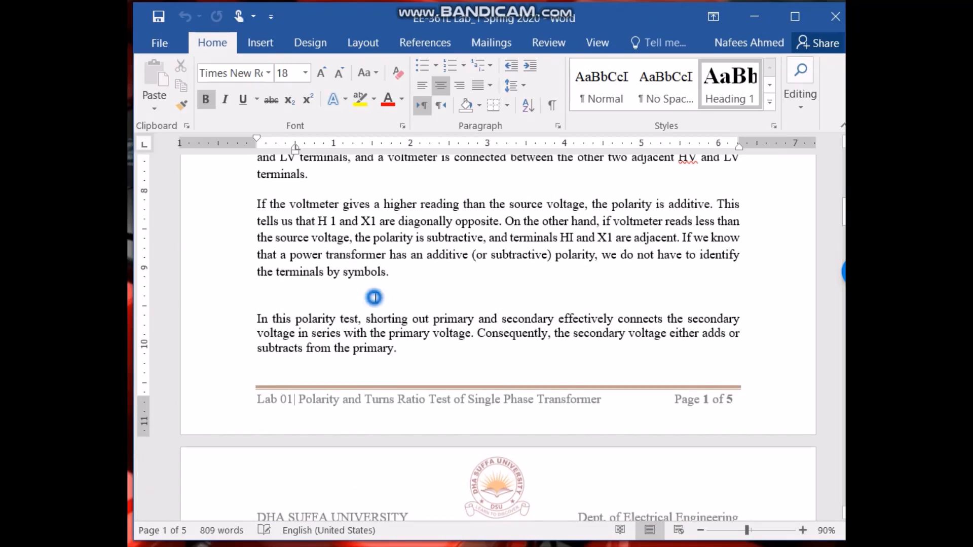
left_click_drag(373, 293, 390, 203)
left_click(368, 318)
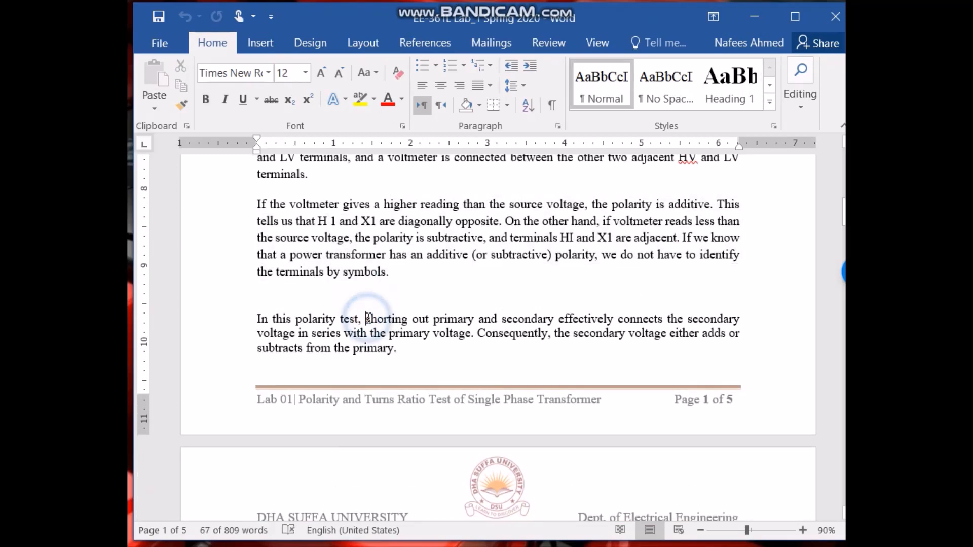
scroll(369, 319, "down", 9)
scroll(369, 318, "down", 15)
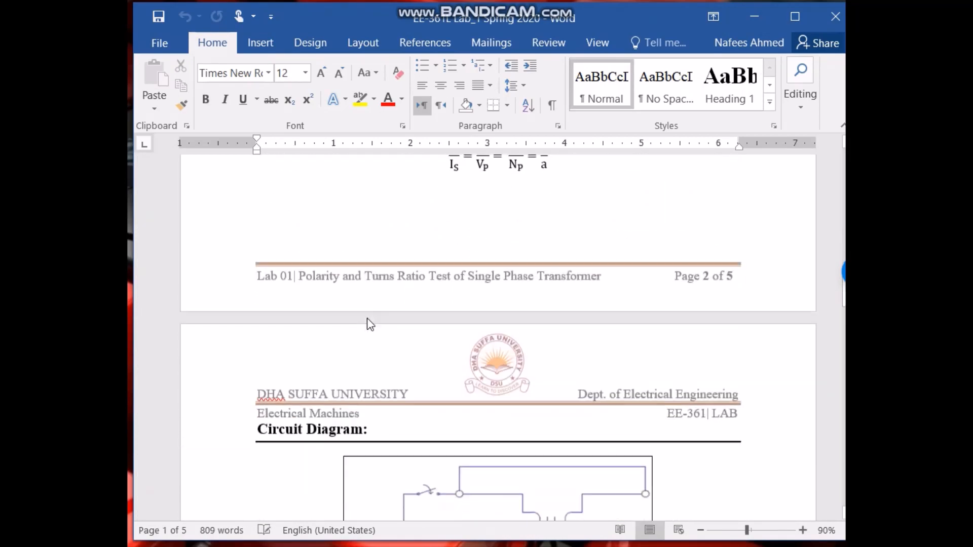
scroll(367, 319, "up", 1)
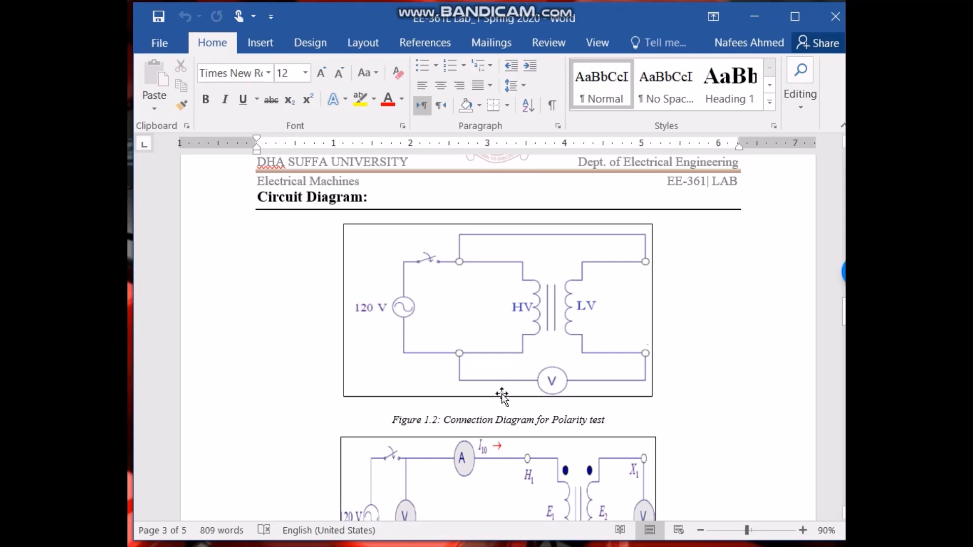
scroll(502, 397, "down", 2)
scroll(502, 397, "up", 1)
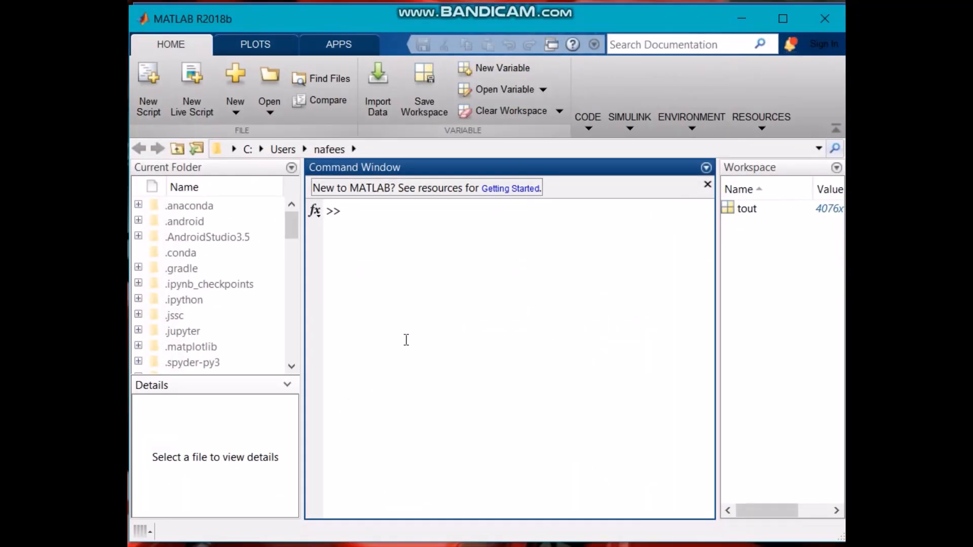
Switch to MATLAB and create a new blank Simulink model, moving its window into view.
left_click(457, 257)
left_click(241, 117)
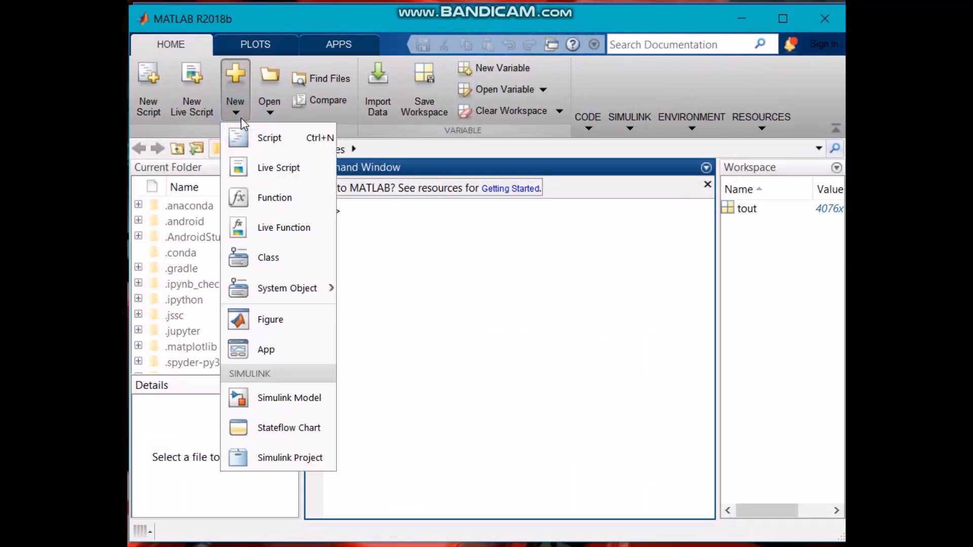
left_click(281, 398)
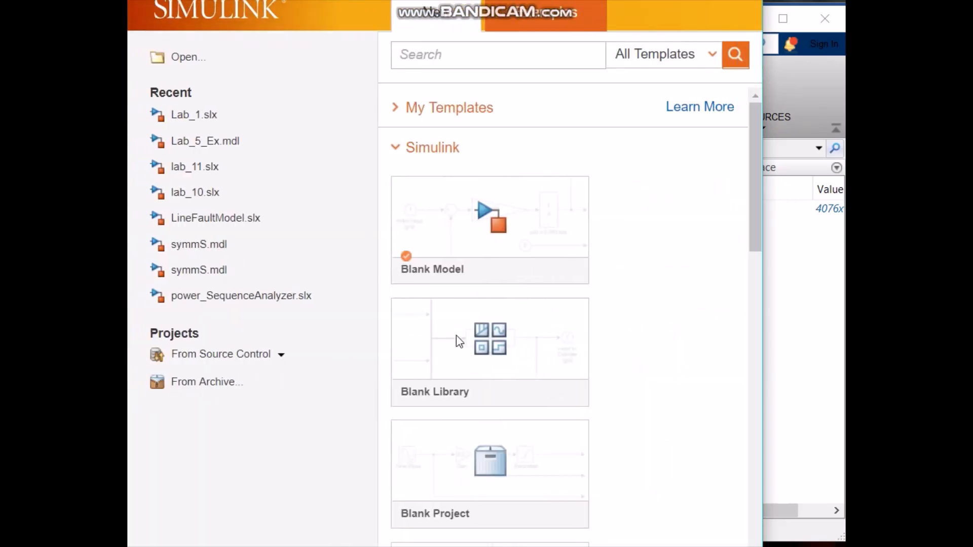
left_click(473, 251)
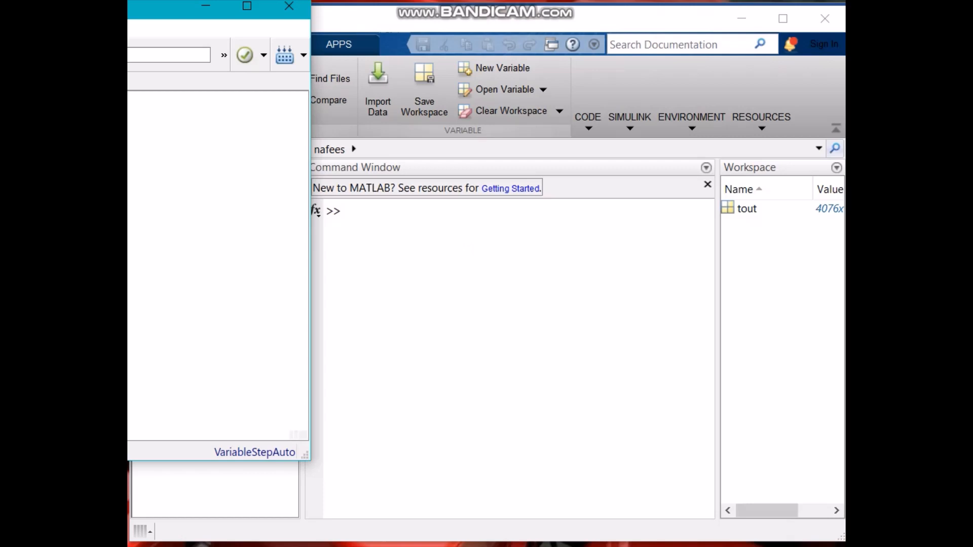
left_click_drag(168, 8, 474, 26)
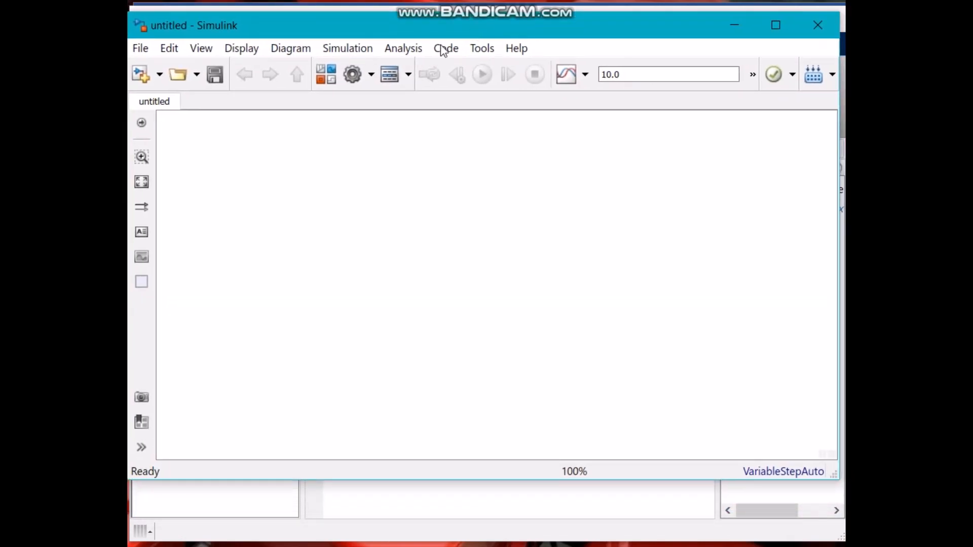
Open the Library Browser and add the powerlib AC Voltage Source block to the untitled model.
left_click(326, 80)
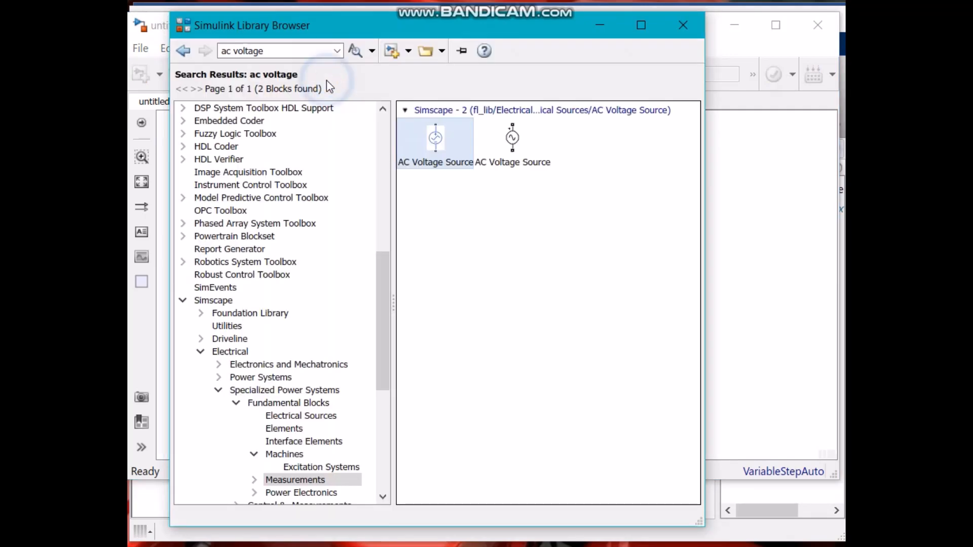
left_click(277, 52)
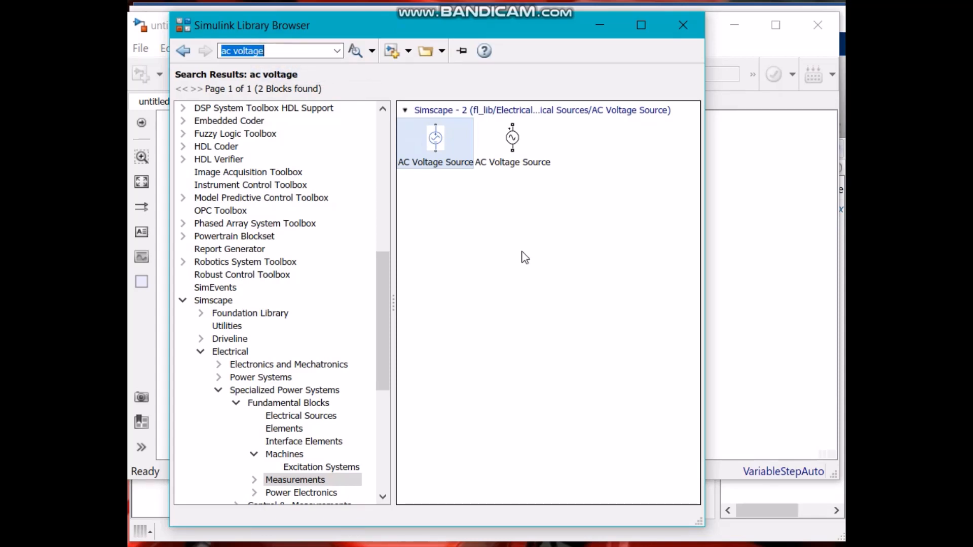
left_click(509, 143)
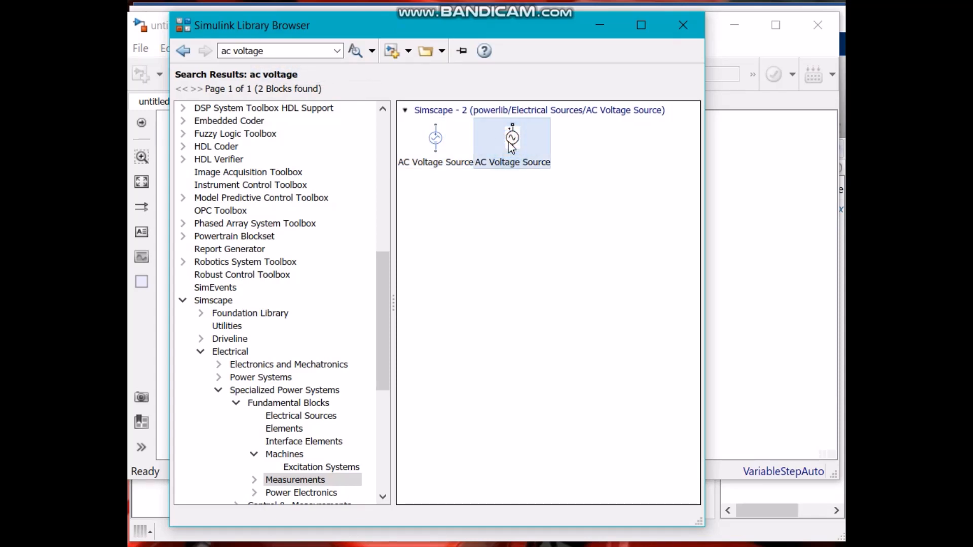
right_click(511, 147)
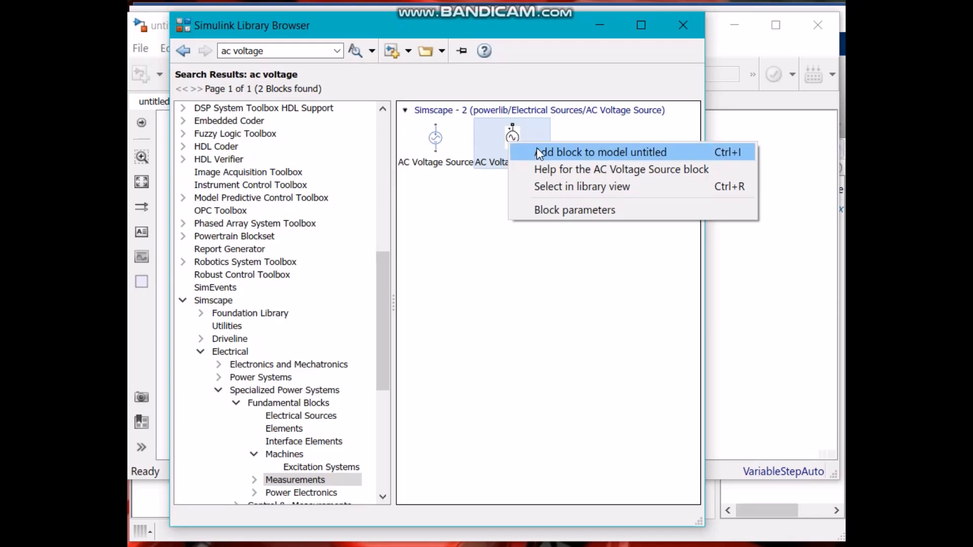
left_click(536, 148)
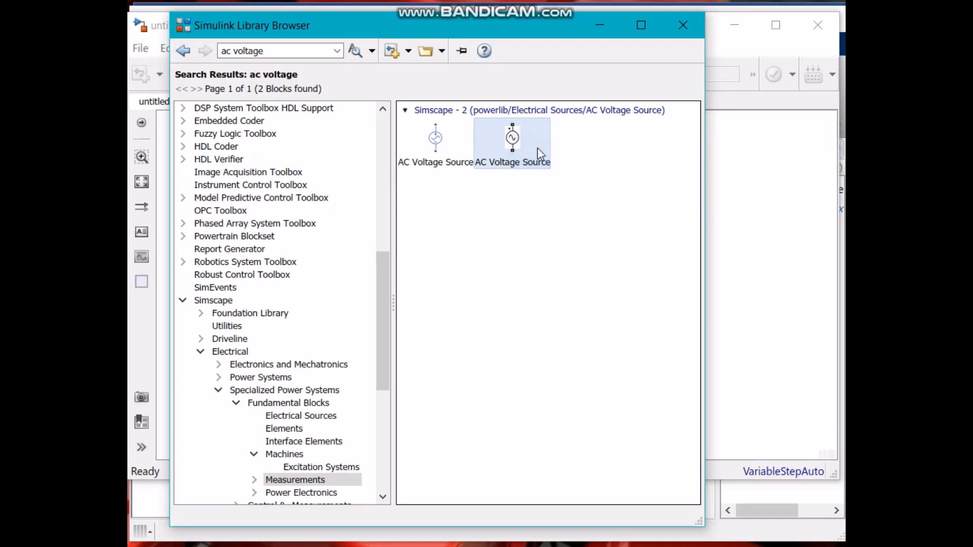
Search the library for voltage measurement and add the Voltage Measurement block to the model.
left_click(279, 50)
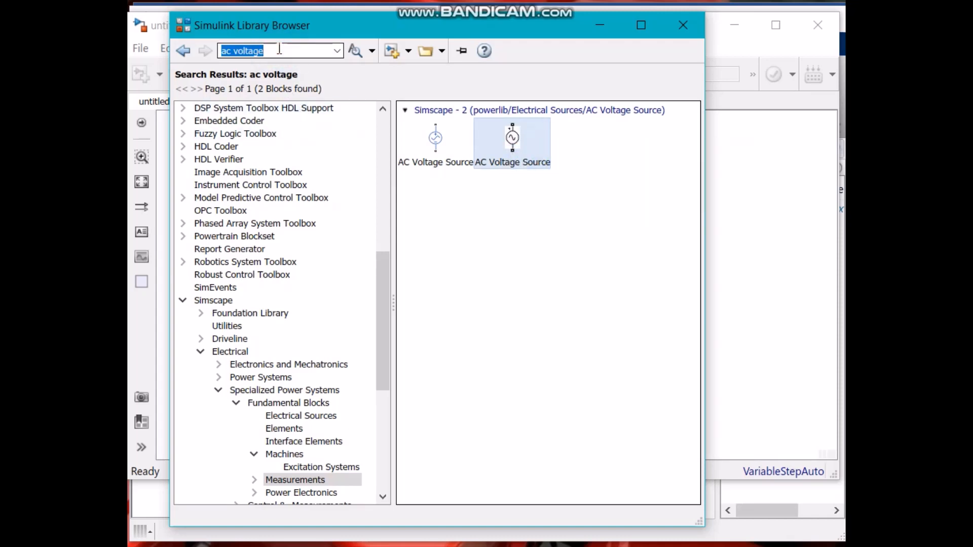
type("vo")
key("Down")
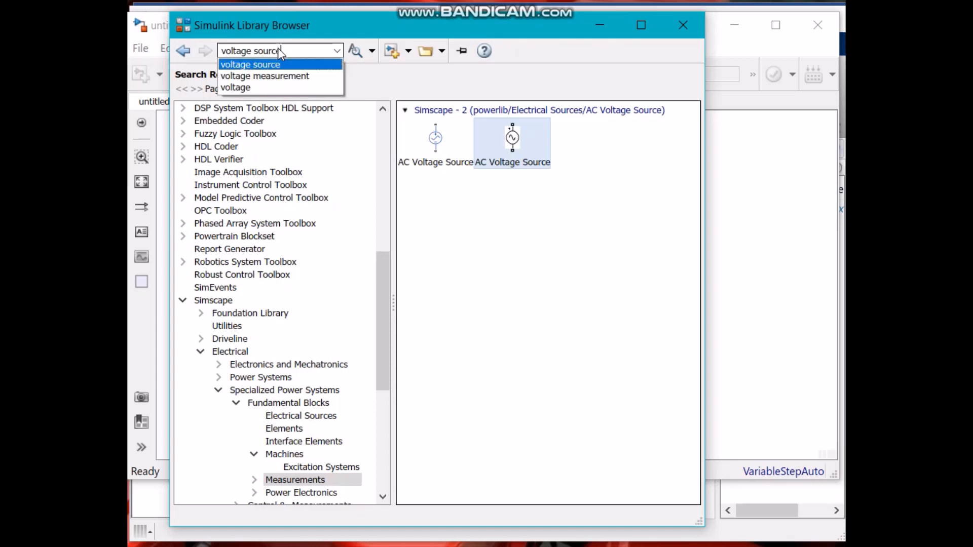
key("Down")
key("Return")
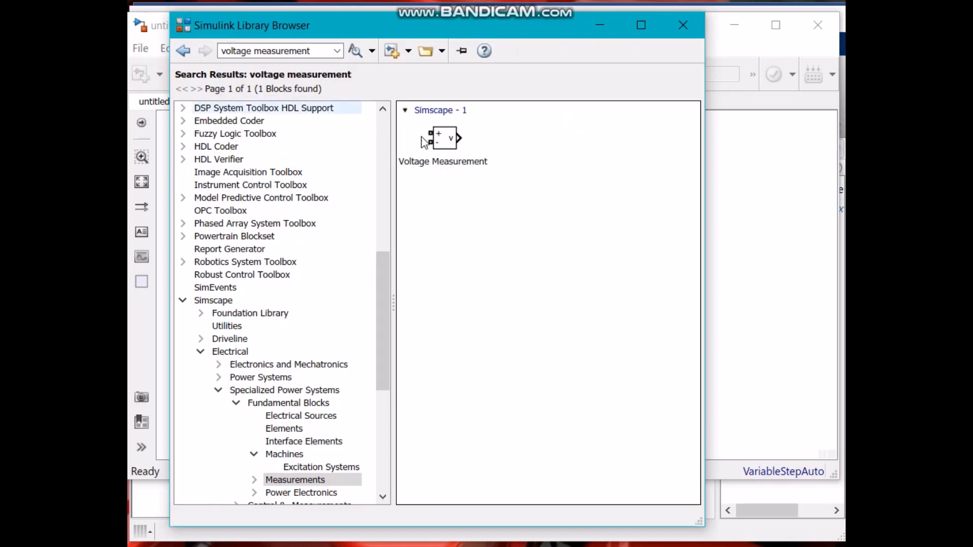
left_click(446, 138)
right_click(454, 142)
left_click(469, 149)
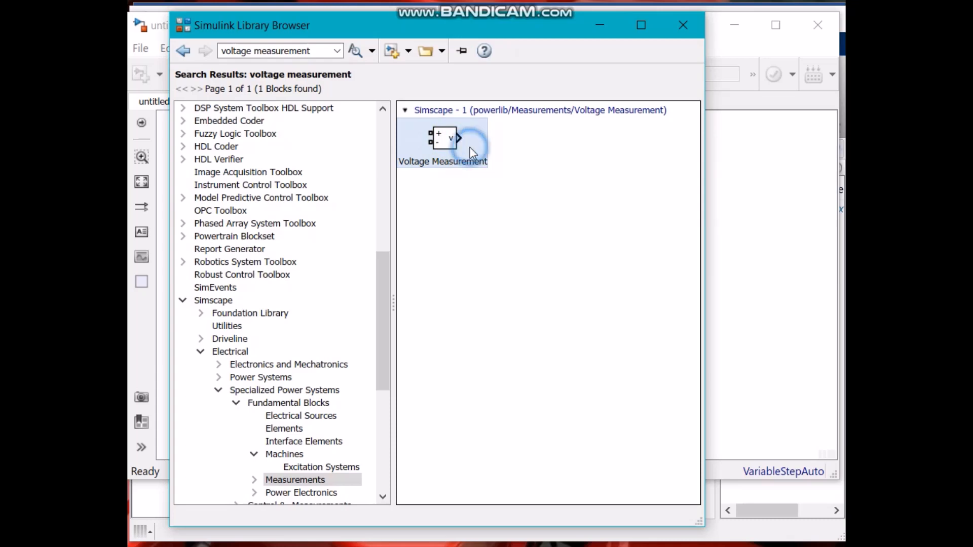
Search the library for scope and add the Scope block to the model.
left_click(332, 49)
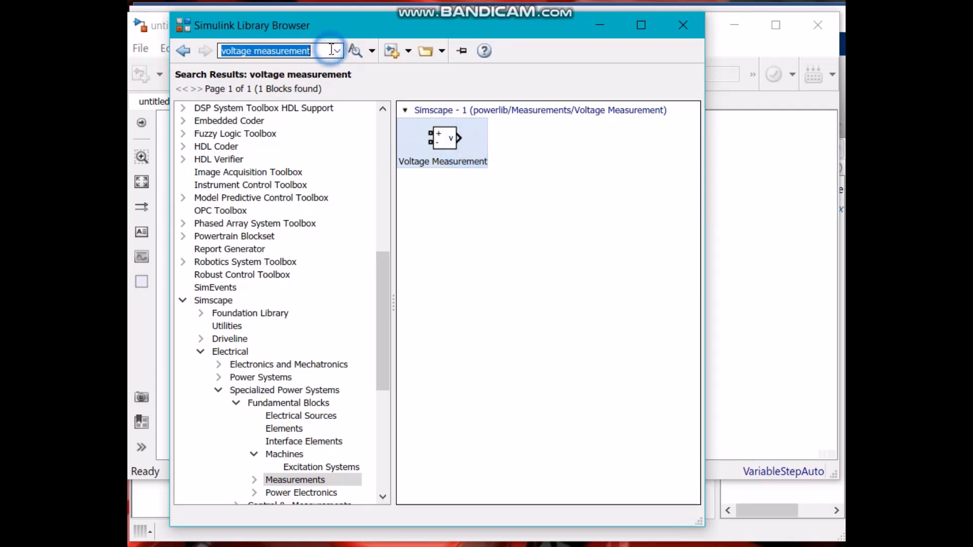
type("scope")
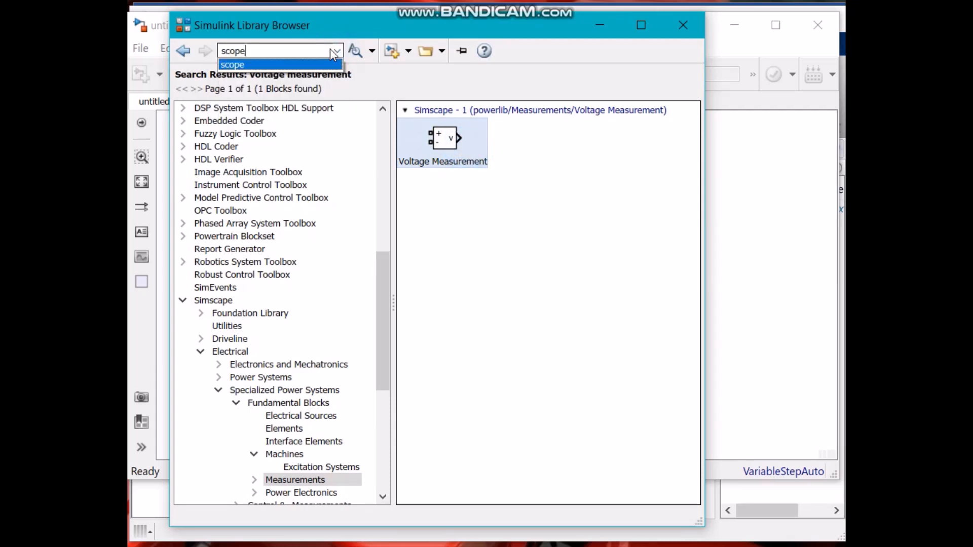
key("Return")
left_click(466, 156)
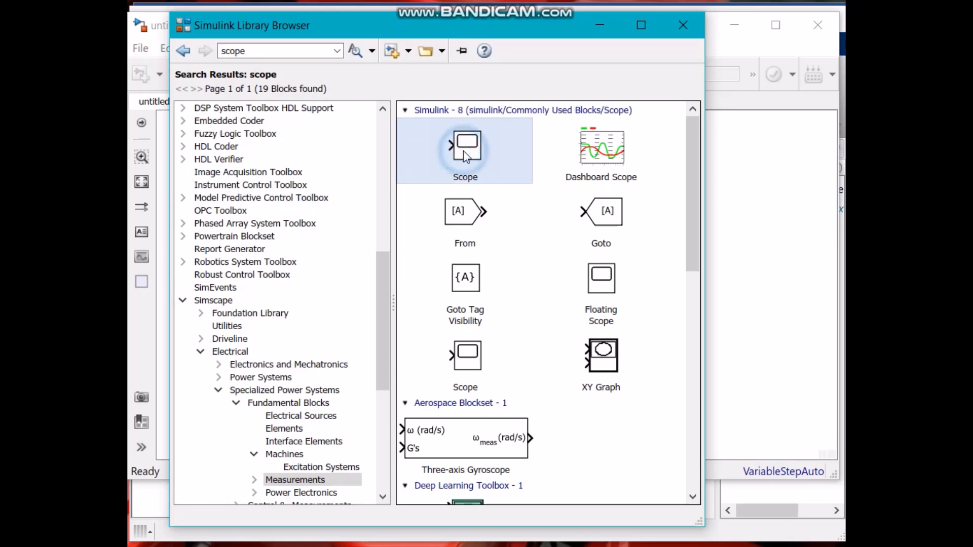
right_click(469, 148)
left_click(485, 161)
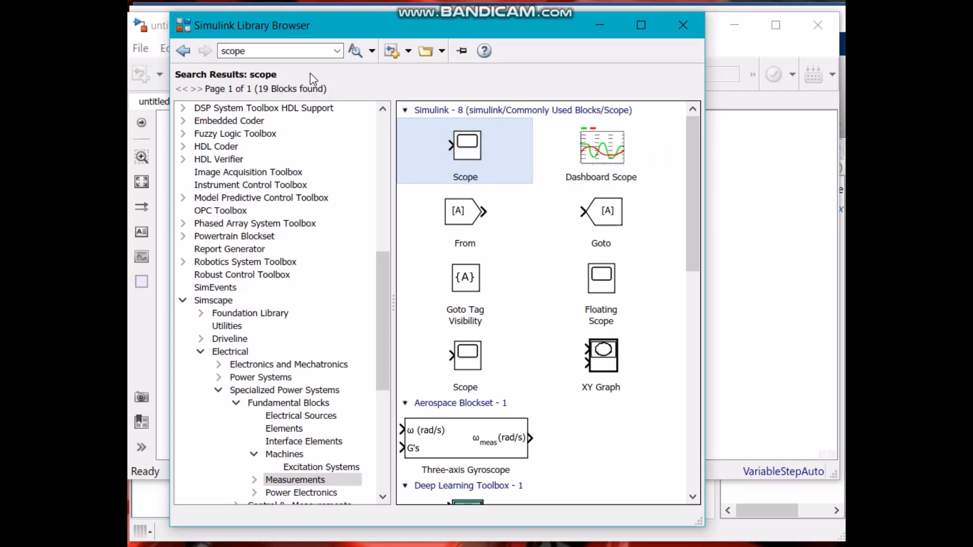
Search the library for transformer and add the Linear Transformer block to the model, then close the Library Browser.
double_click(272, 51)
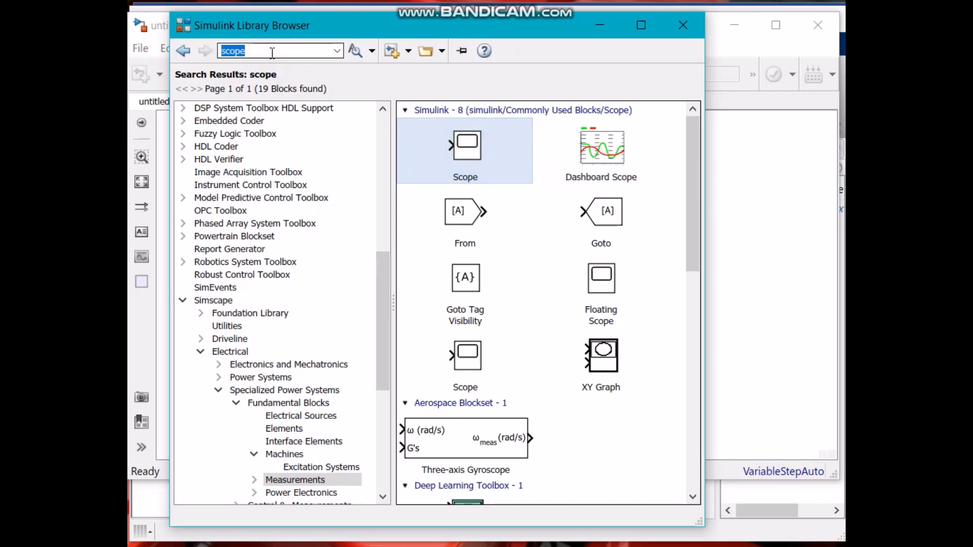
type("tran")
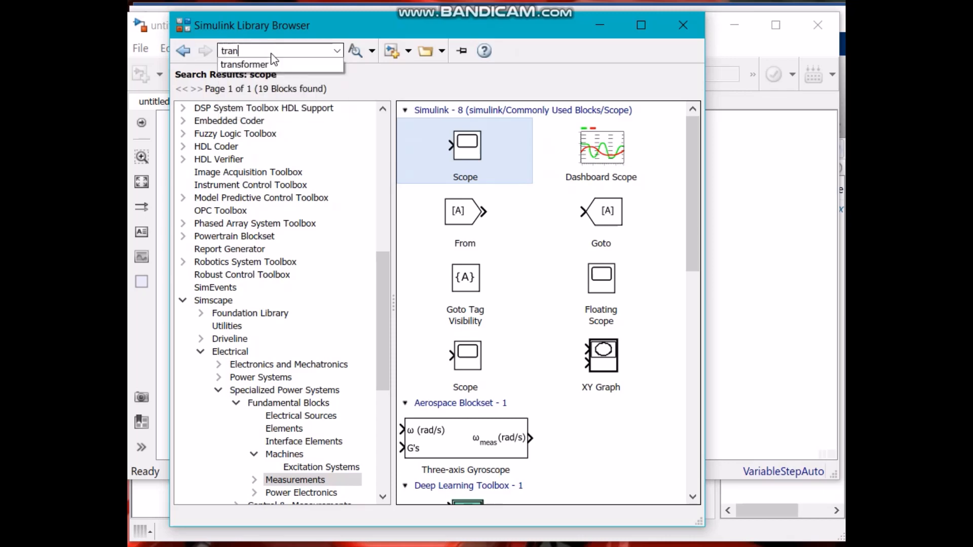
key("Down")
key("Return")
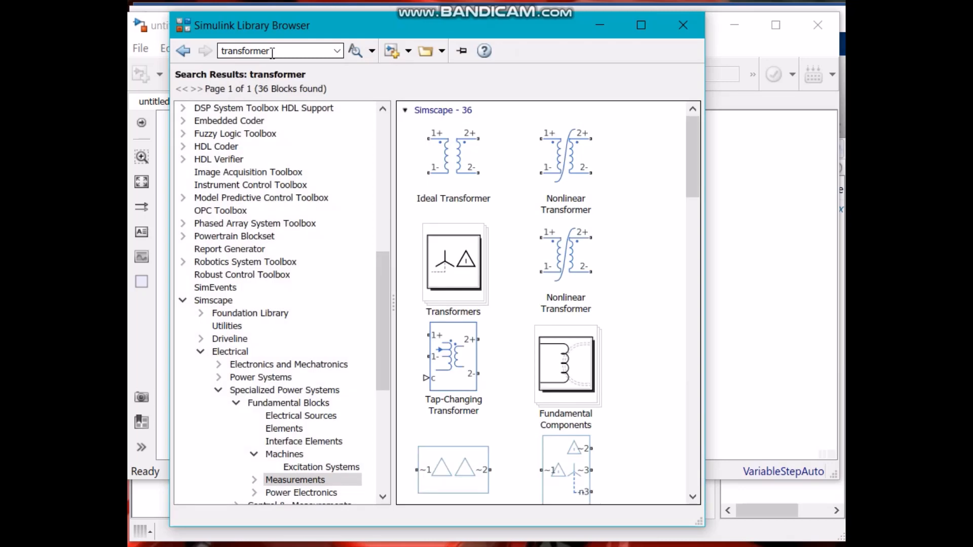
scroll(517, 218, "down", 10)
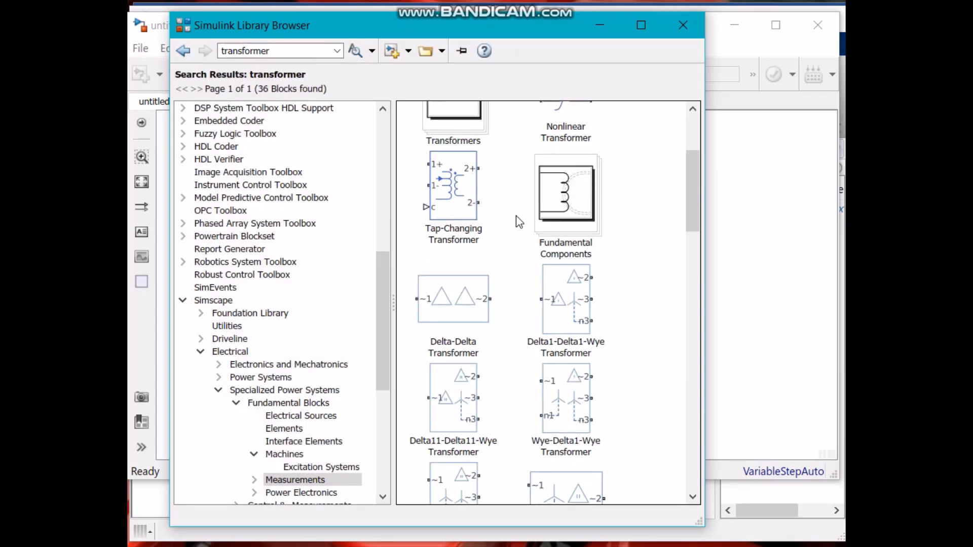
scroll(519, 222, "down", 10)
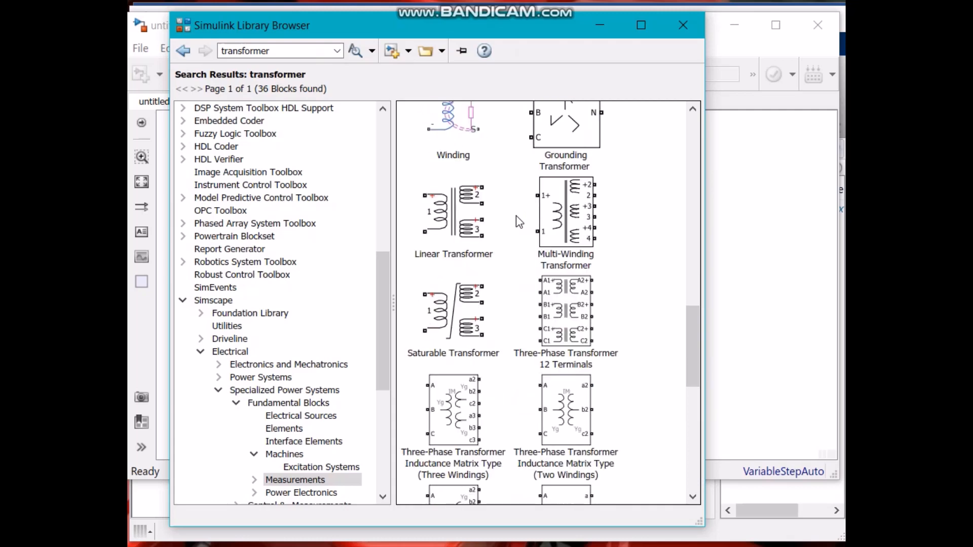
scroll(519, 222, "down", 3)
scroll(519, 222, "up", 2)
left_click(474, 190)
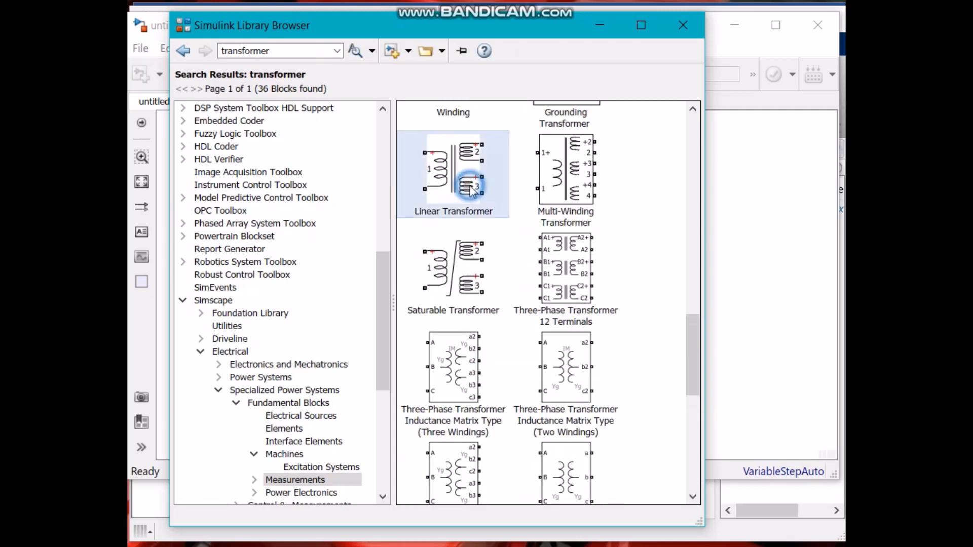
left_click(450, 272)
left_click(448, 183)
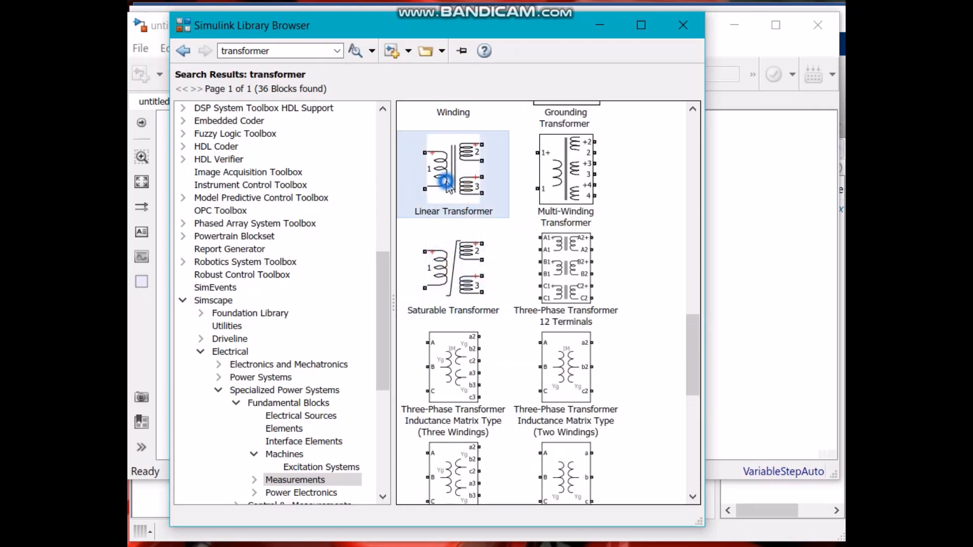
left_click(450, 272)
left_click(448, 197)
right_click(448, 201)
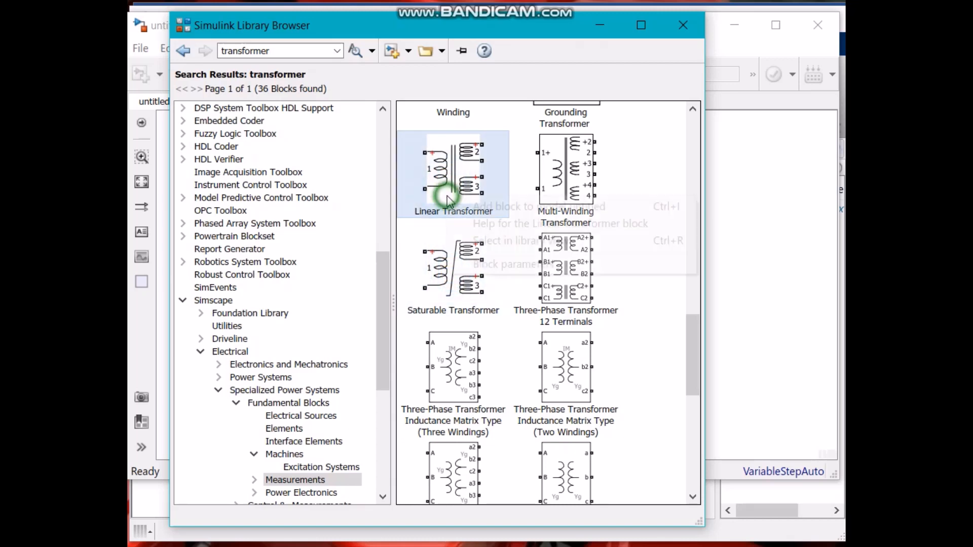
left_click(468, 211)
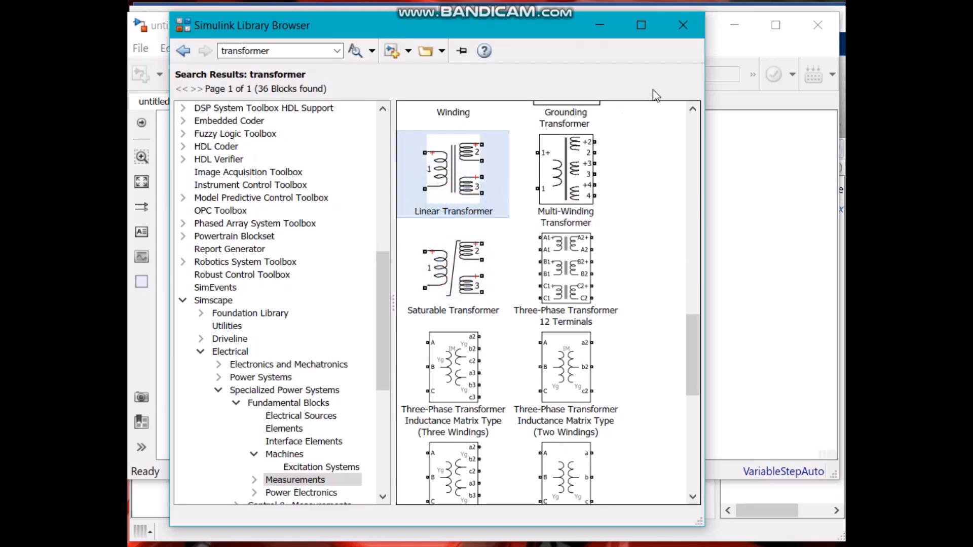
left_click(683, 25)
Rearrange the transformer, Scope, Voltage Measurement and AC Voltage Source blocks on the canvas.
left_click(563, 279)
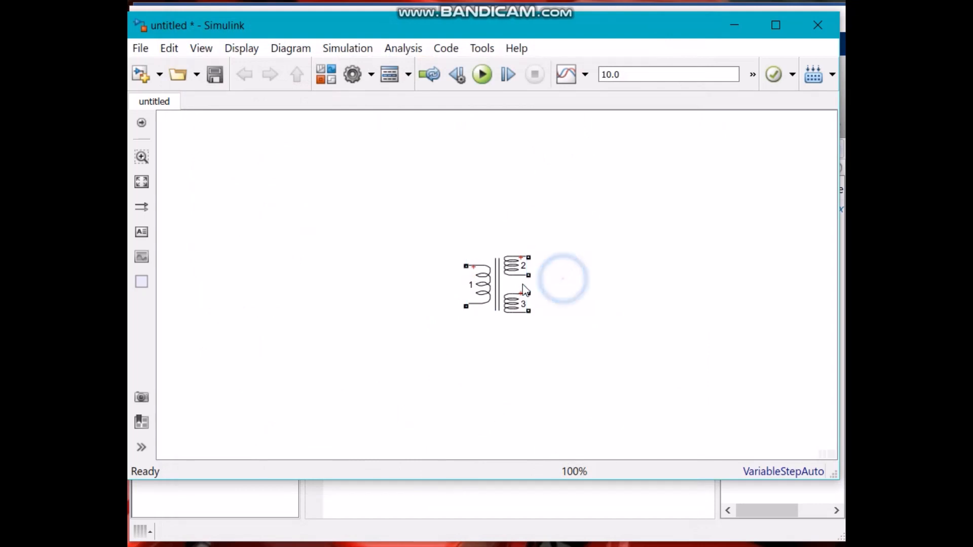
left_click_drag(525, 290, 508, 196)
left_click(495, 282)
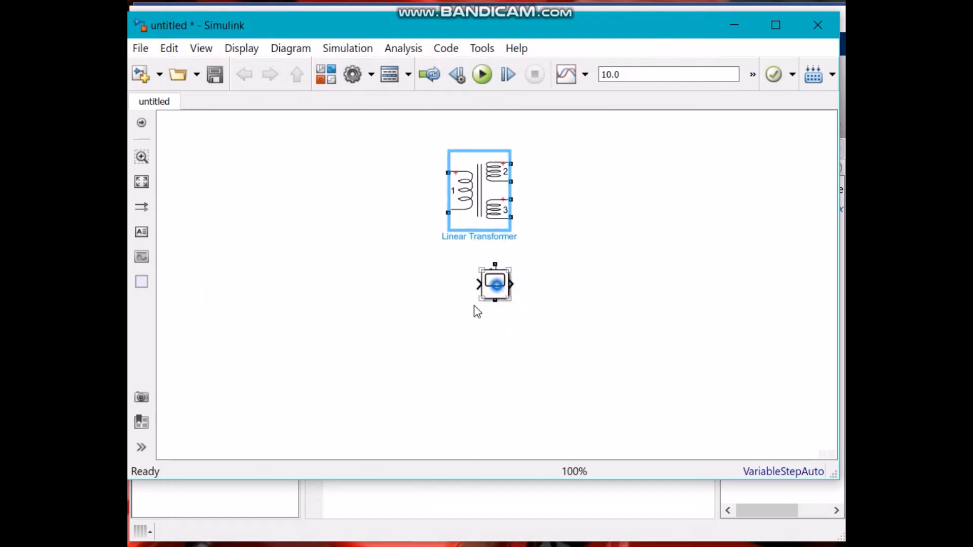
left_click_drag(495, 284, 347, 384)
left_click_drag(495, 283, 604, 354)
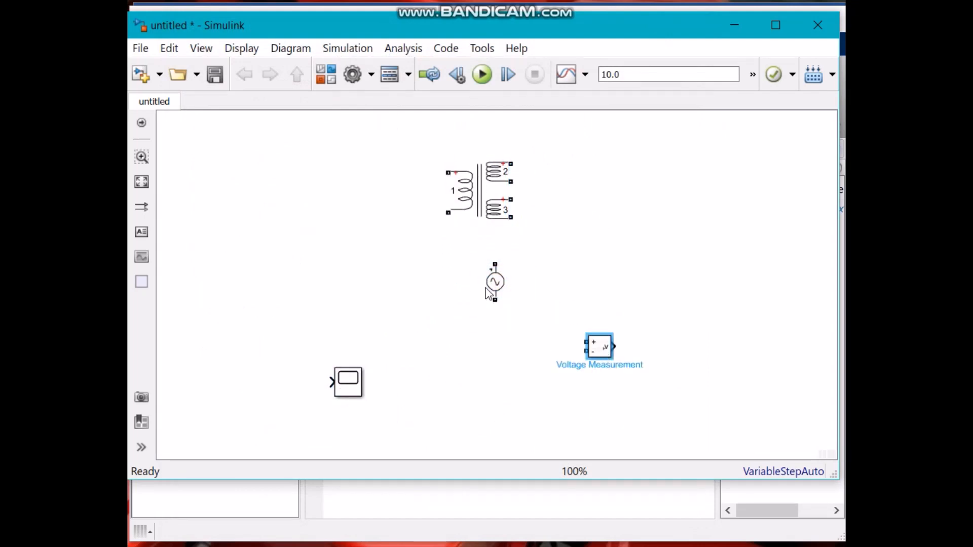
left_click_drag(489, 293, 457, 436)
left_click_drag(482, 195, 485, 257)
left_click(538, 265)
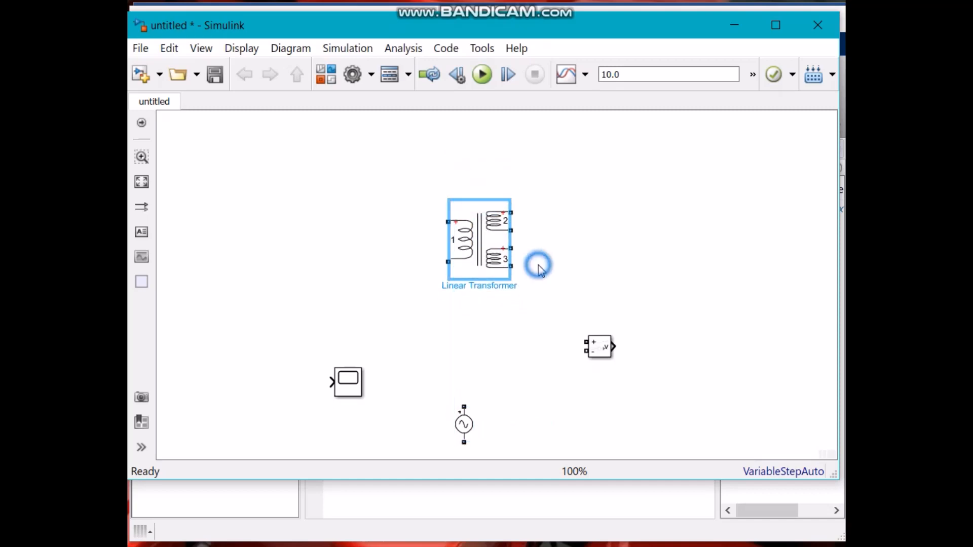
Set the Linear Transformer to SI units and 50 Hz nominal frequency, and turn off the three windings option.
double_click(494, 259)
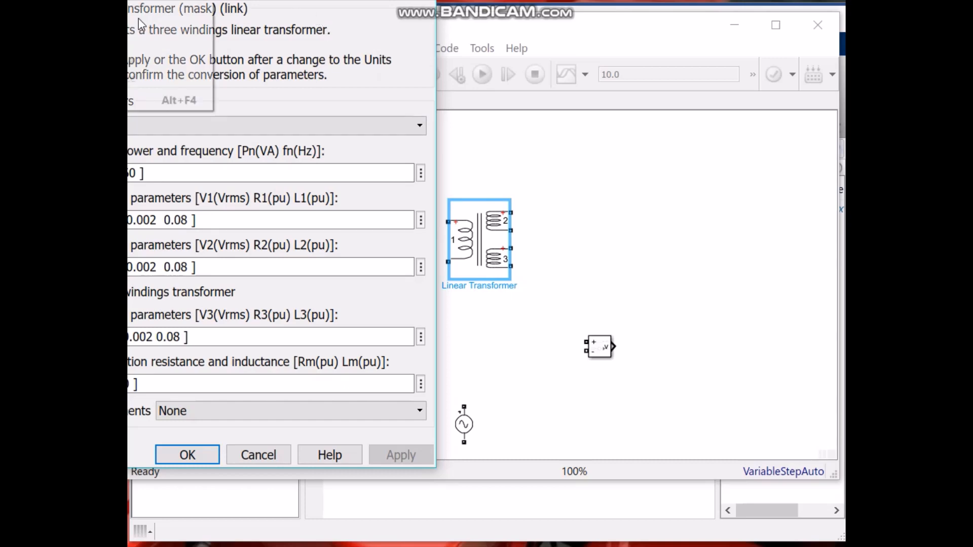
left_click_drag(97, 0, 269, 54)
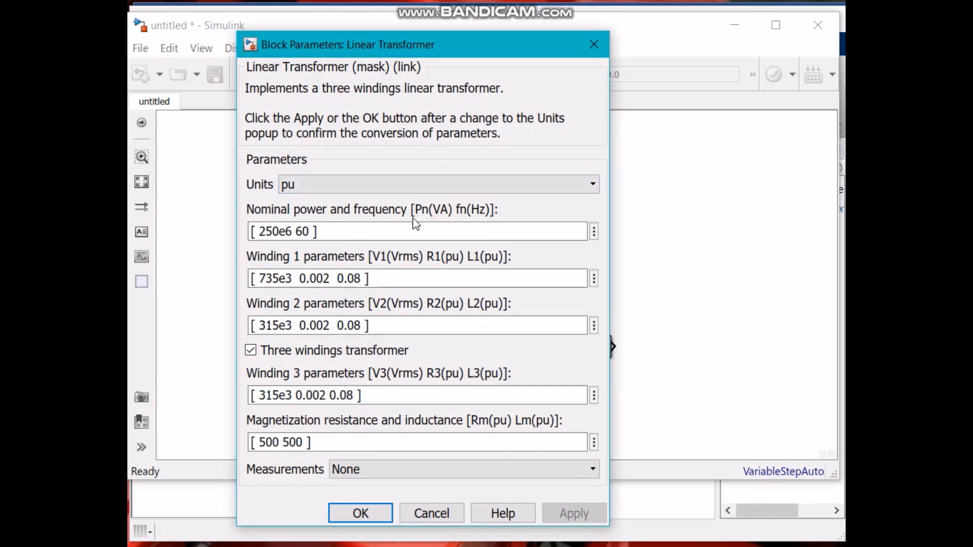
left_click(414, 187)
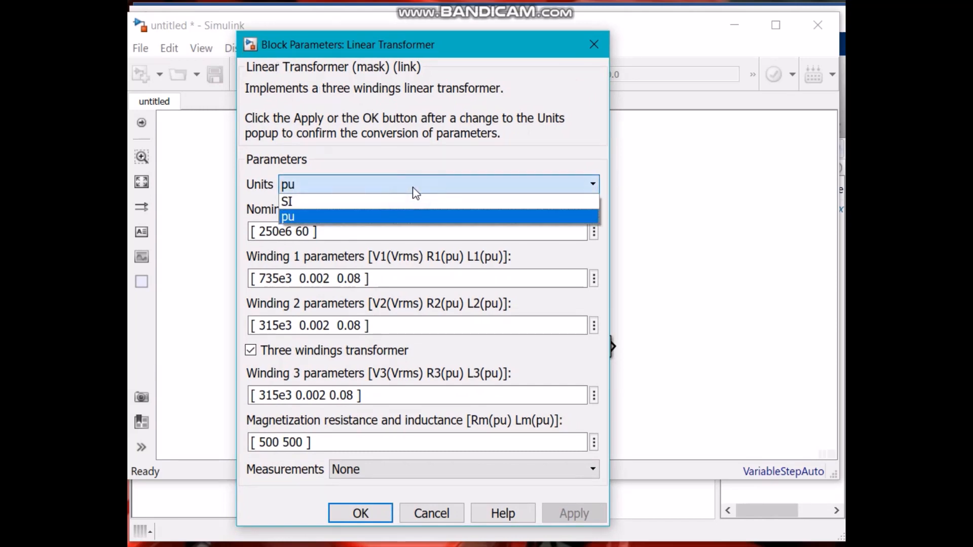
left_click(382, 202)
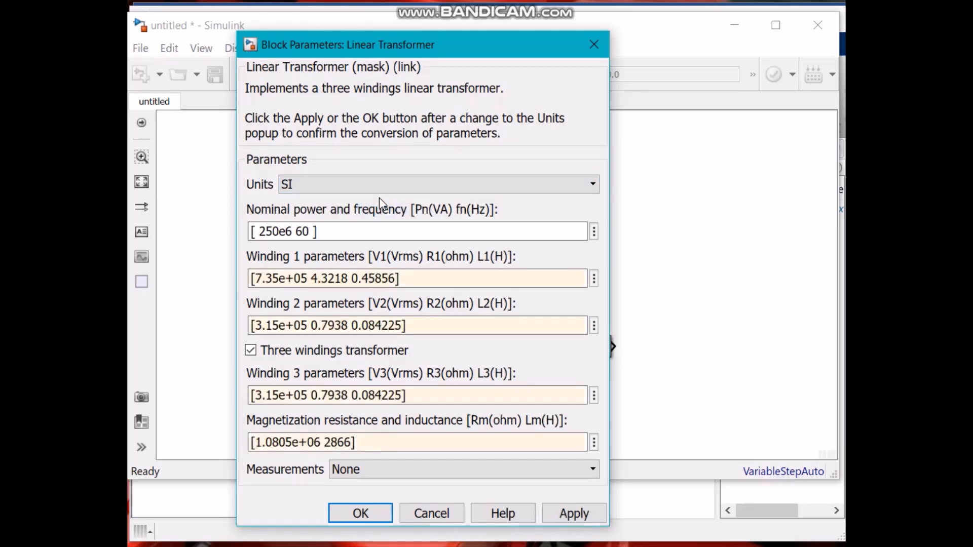
left_click(333, 231)
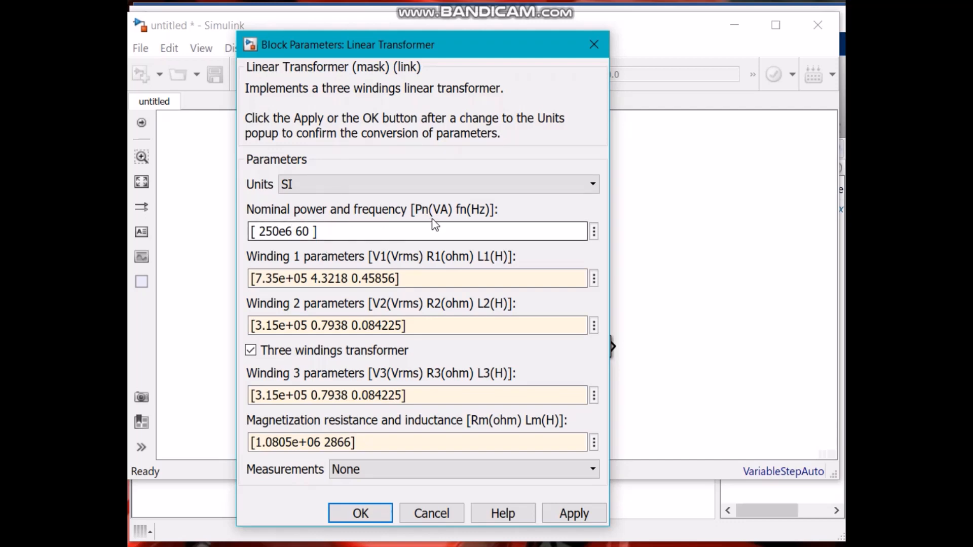
double_click(304, 229)
type("50")
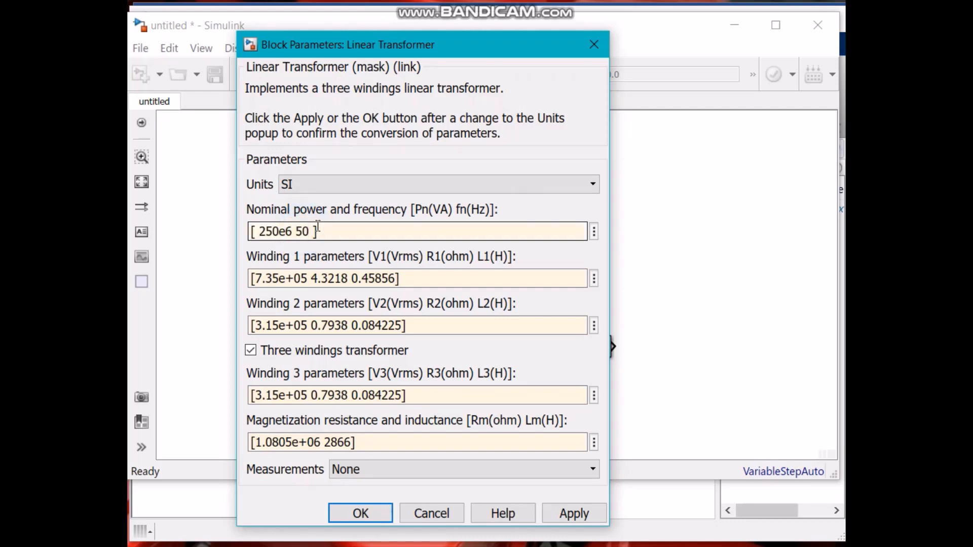
left_click(330, 230)
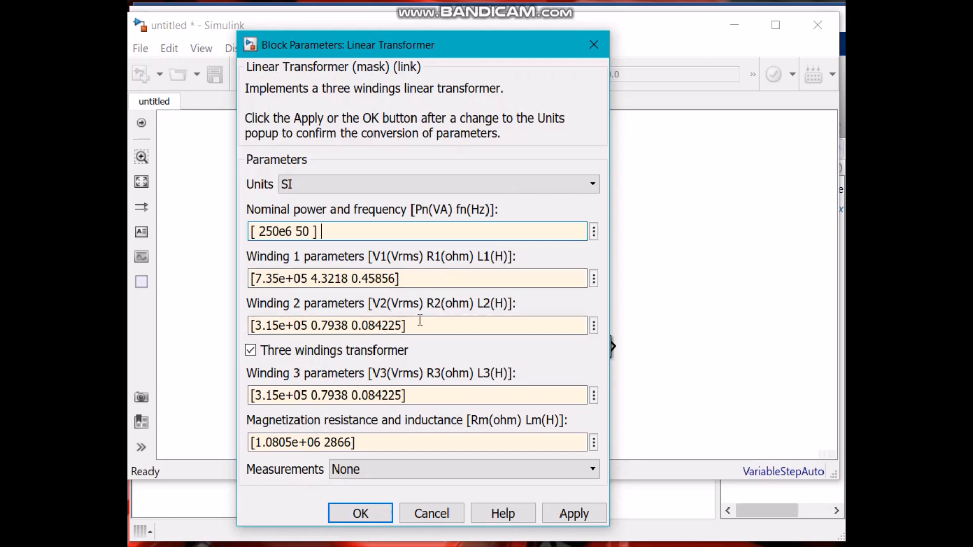
left_click(250, 351)
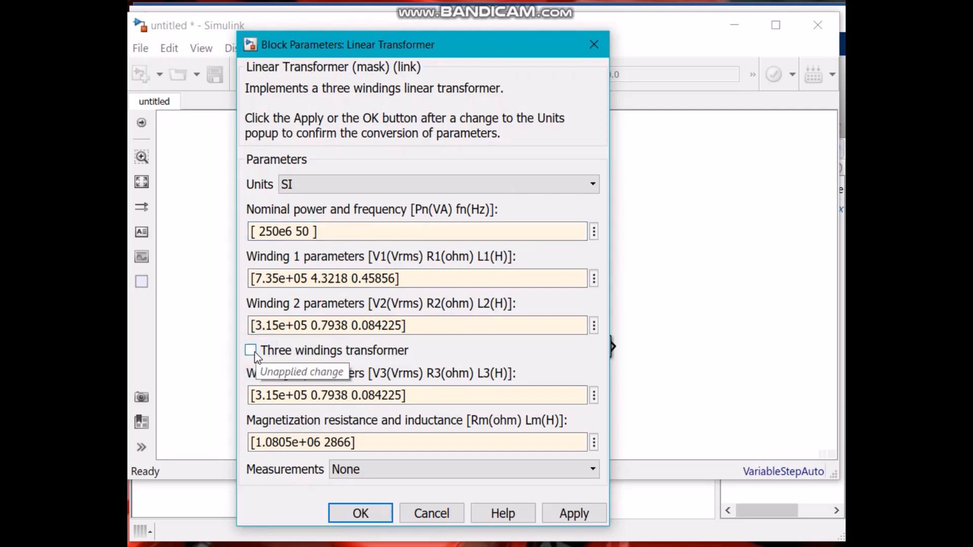
left_click(361, 514)
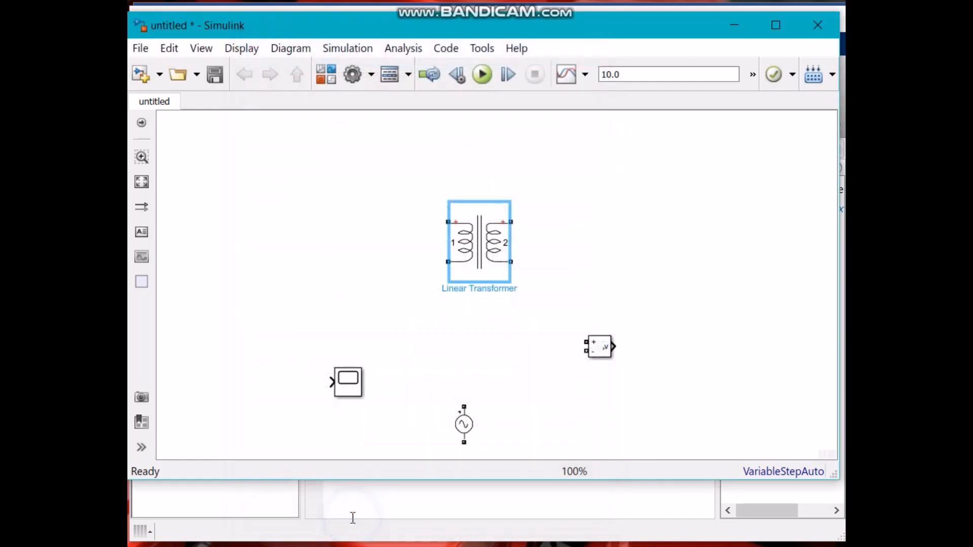
Move the AC Voltage Source to the left of the transformer's primary winding.
left_click(476, 301)
left_click(503, 252)
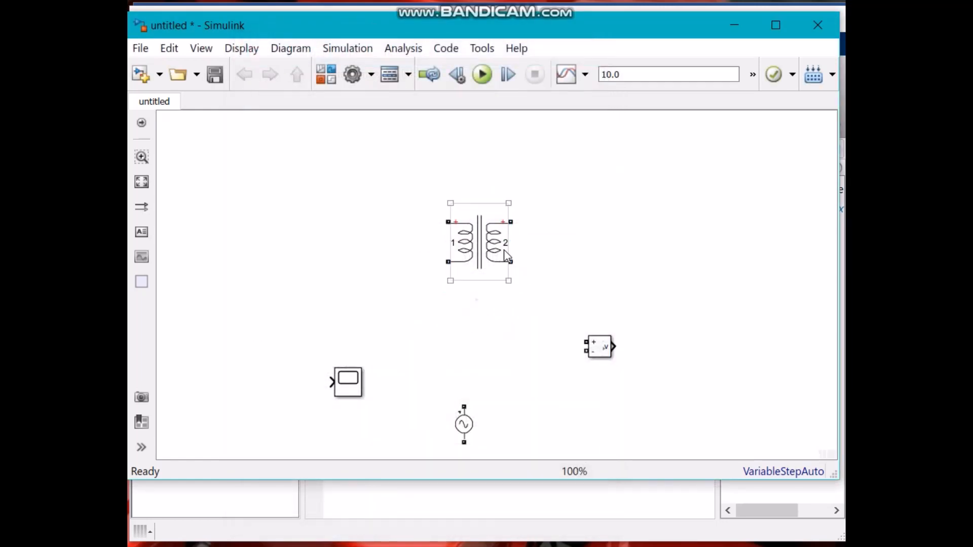
left_click(525, 235)
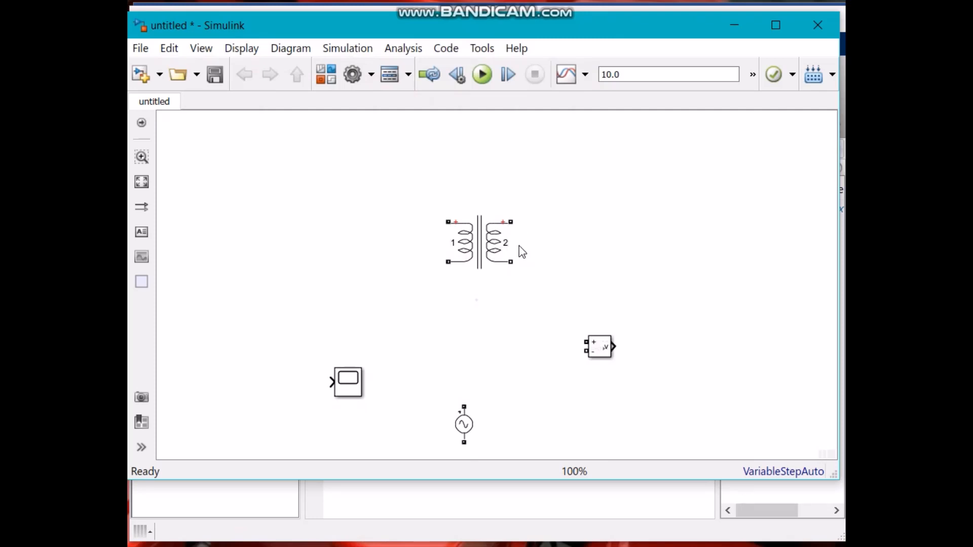
left_click(499, 249)
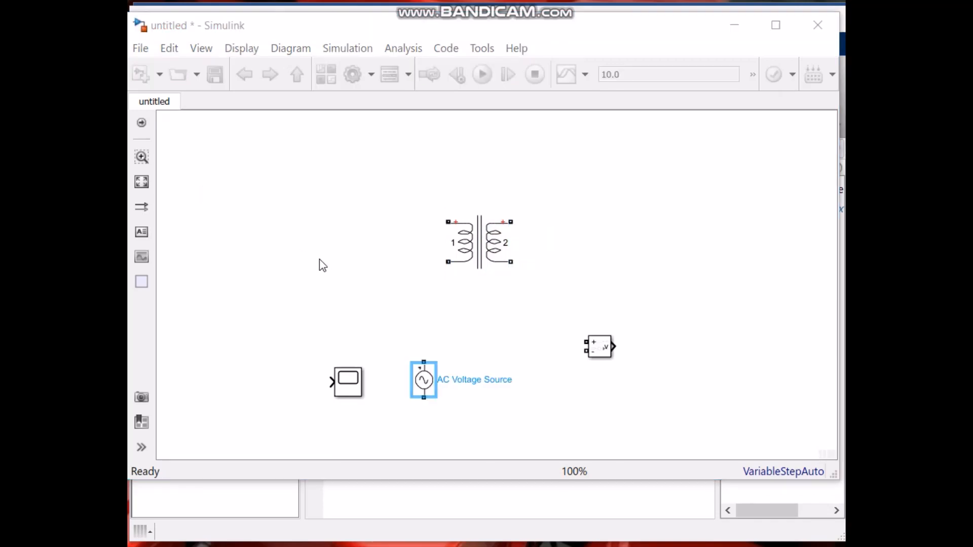
left_click(453, 243)
left_click(435, 243)
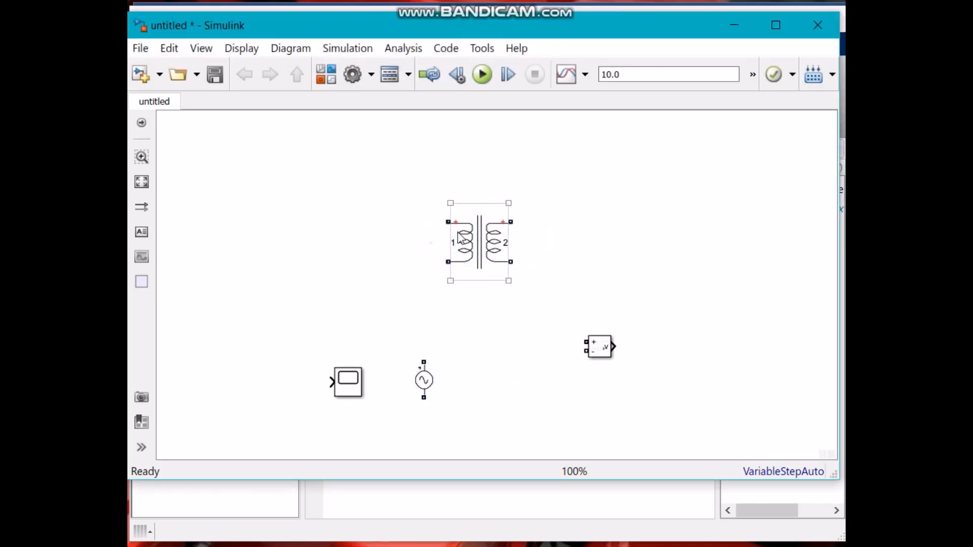
left_click(458, 232)
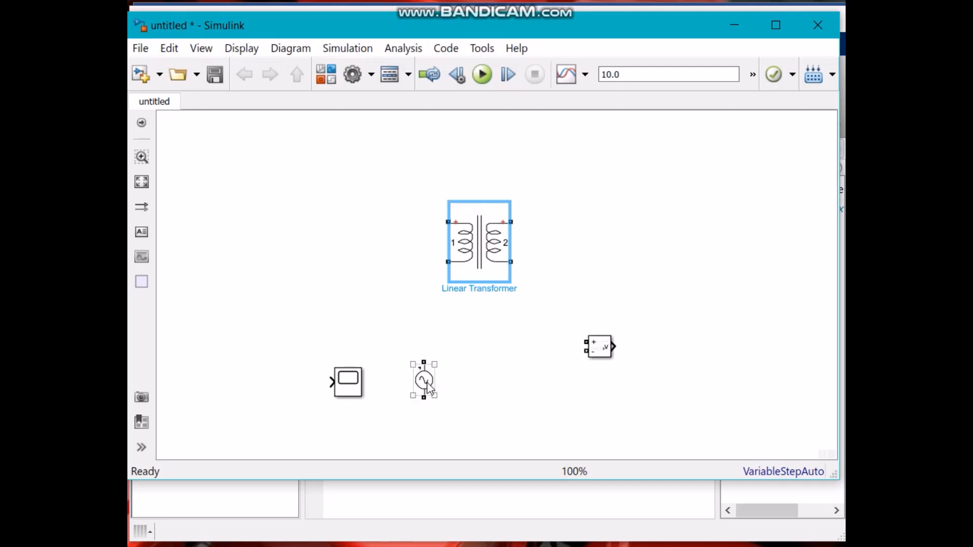
left_click_drag(425, 389, 382, 252)
left_click(418, 293)
left_click(403, 270)
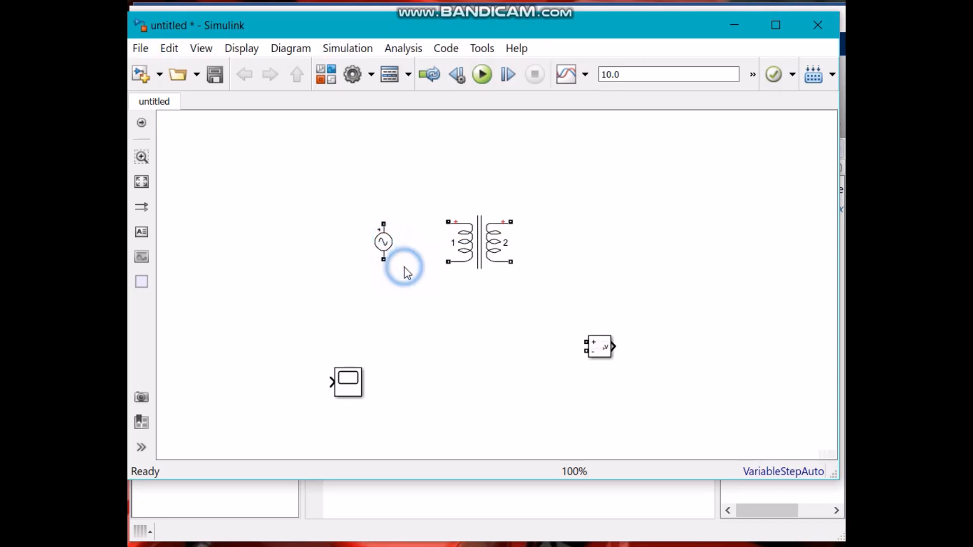
Wire both AC source terminals to the transformer's primary winding and move the Voltage Measurement block below the transformer.
left_click_drag(384, 223, 450, 221)
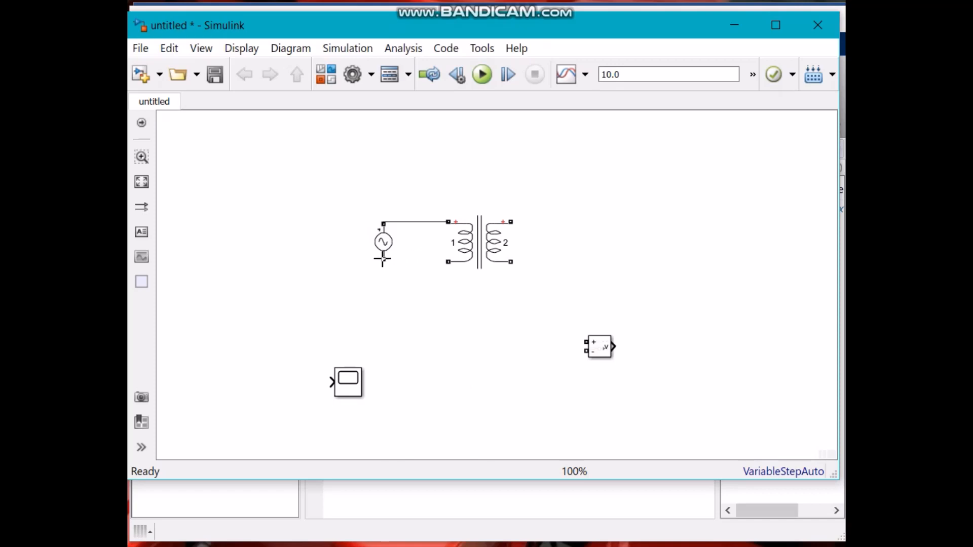
mouse_move(382, 259)
left_mouse_down()
mouse_move(432, 251)
mouse_move(448, 261)
left_mouse_up()
left_click(459, 290)
left_click(385, 245)
left_click_drag(385, 245, 367, 246)
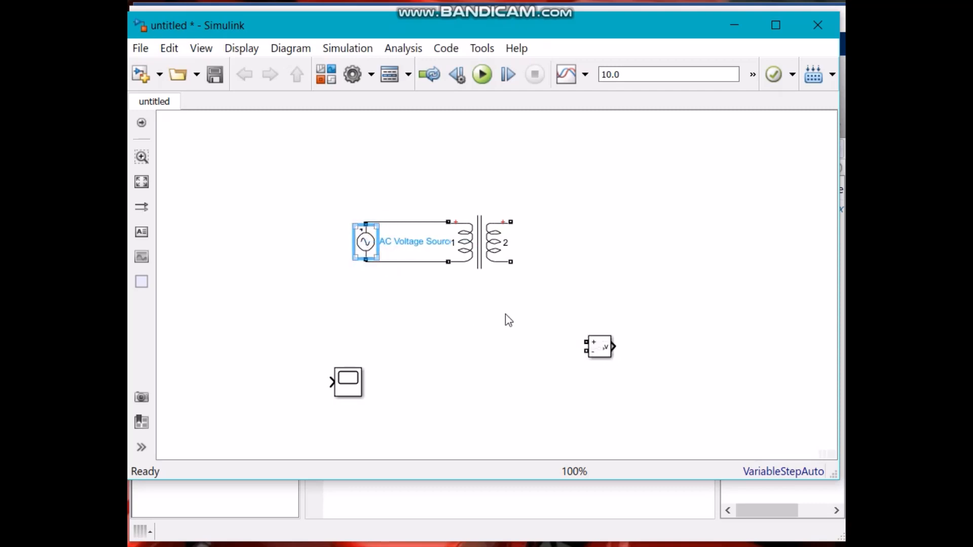
left_click_drag(608, 349, 419, 299)
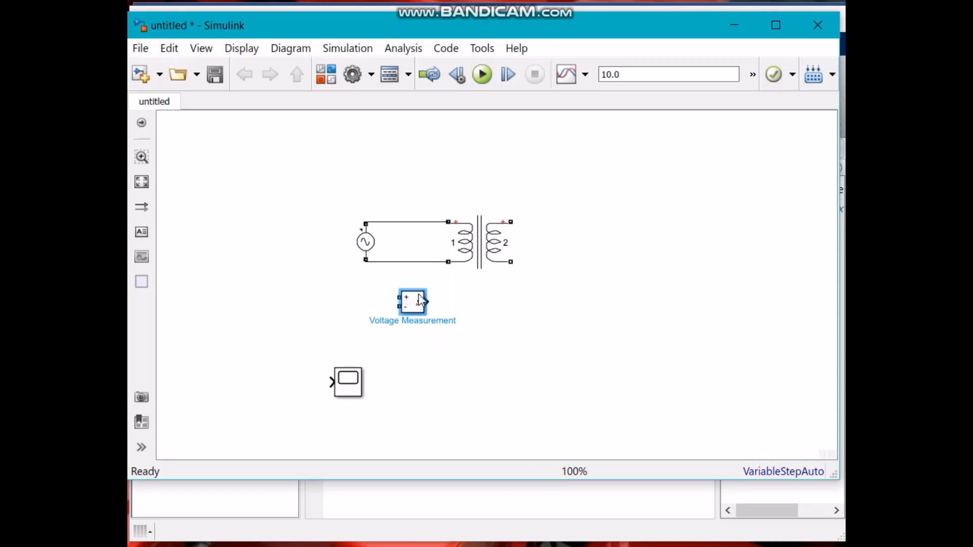
left_click(419, 343)
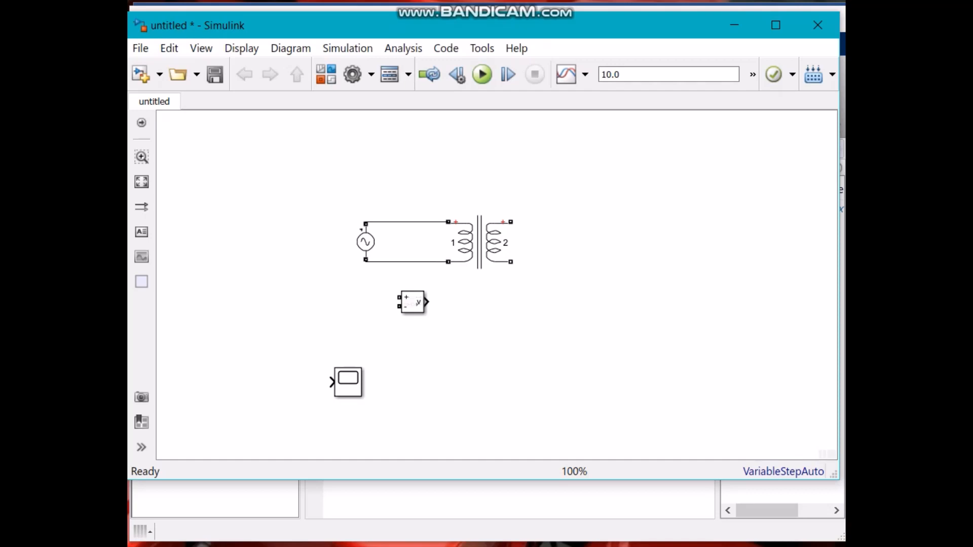
Switch to the Word lab manual and review the polarity test connection diagram and table.
key("alt+Tab")
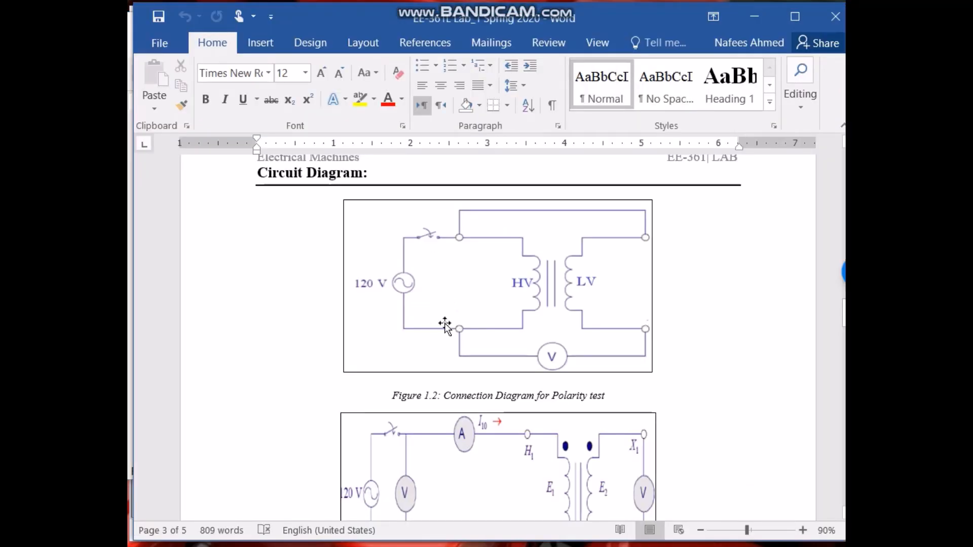
left_click(633, 283)
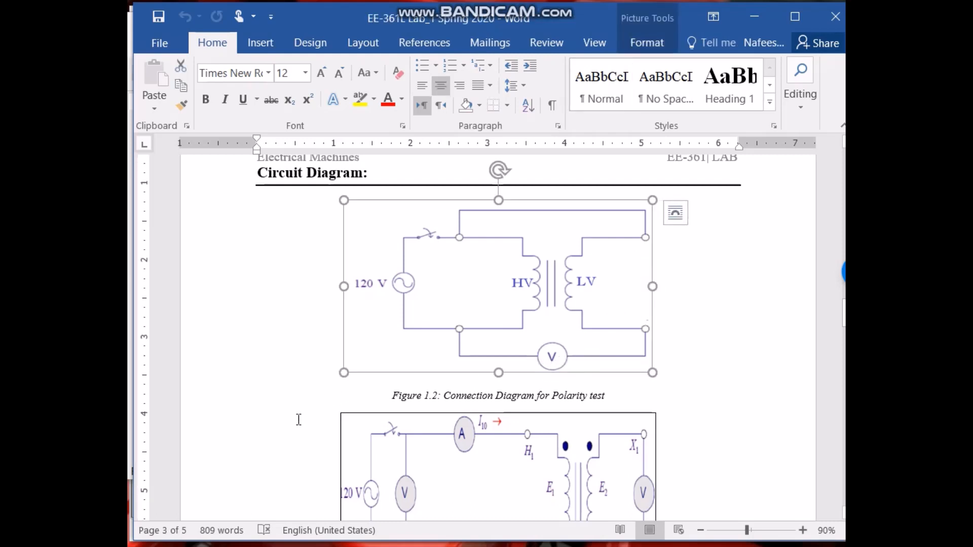
scroll(299, 420, "down", 20)
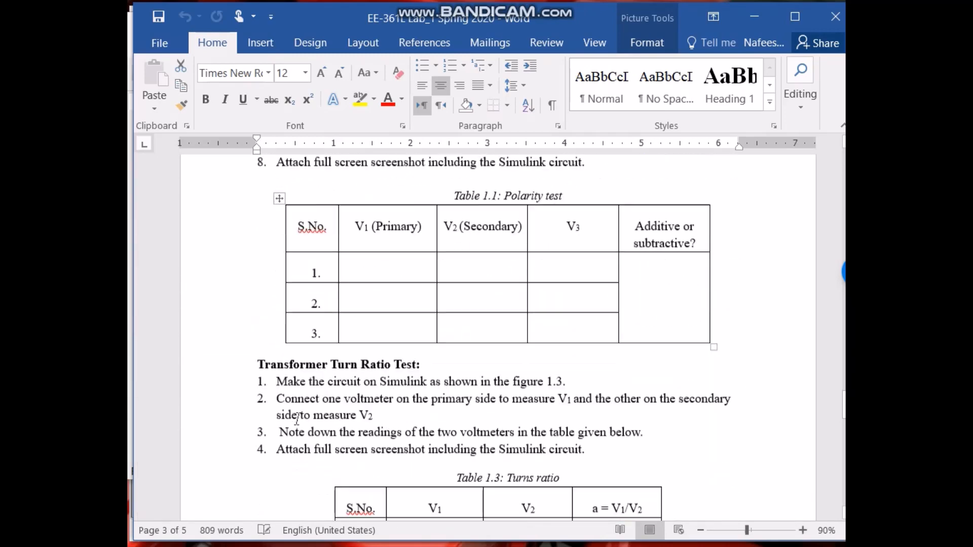
Return to the Simulink model, copy the Voltage Measurement block and paste two duplicates into the diagram.
scroll(294, 428, "down", 3)
scroll(365, 306, "up", 6)
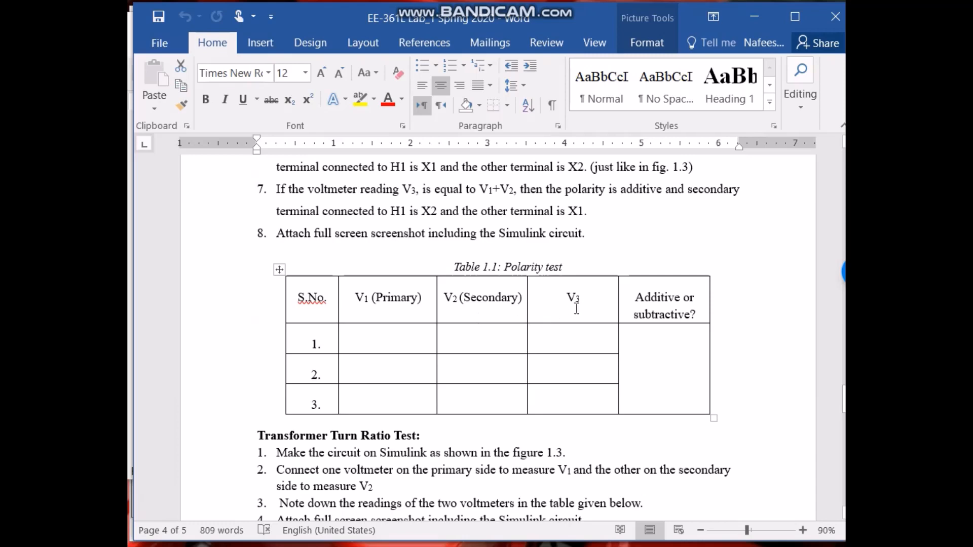
left_click(238, 546)
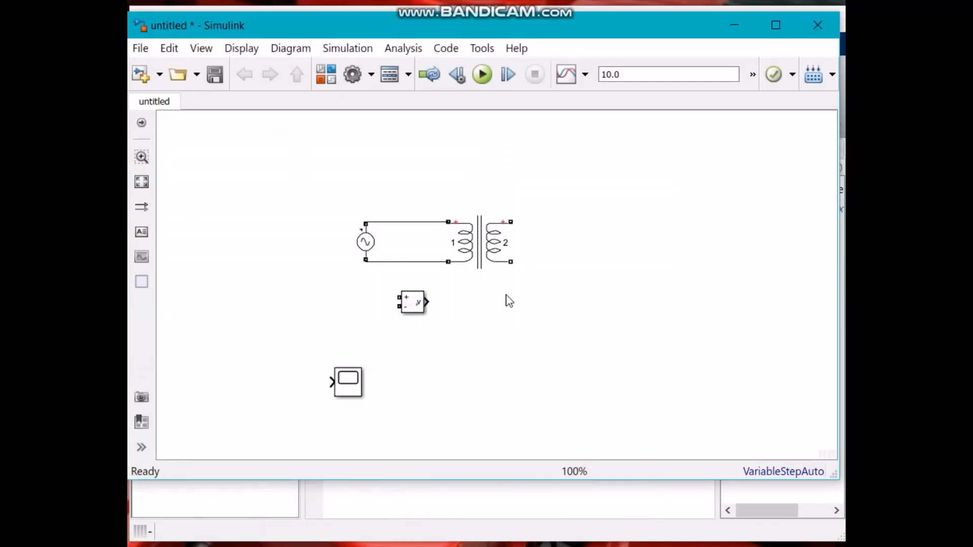
left_click(415, 302)
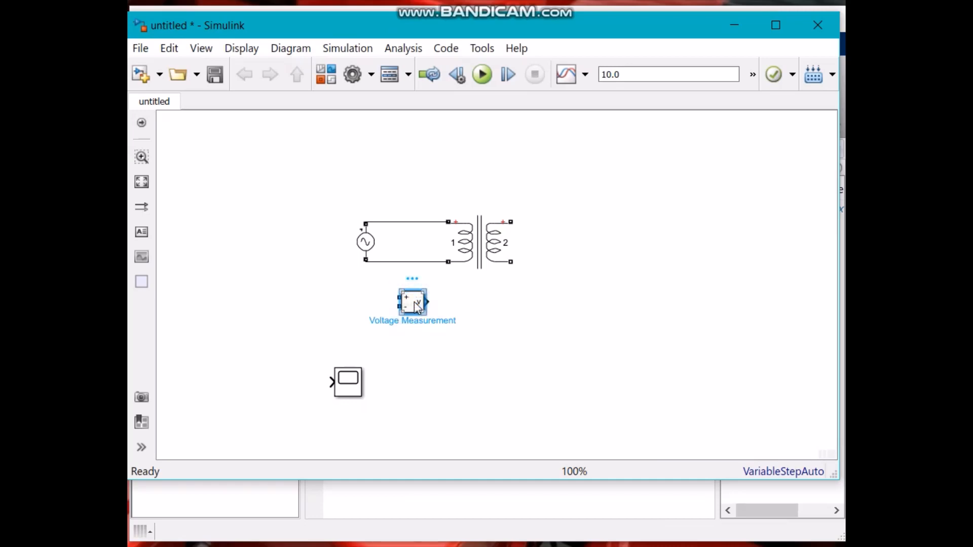
key("ctrl+c")
key("ctrl+v")
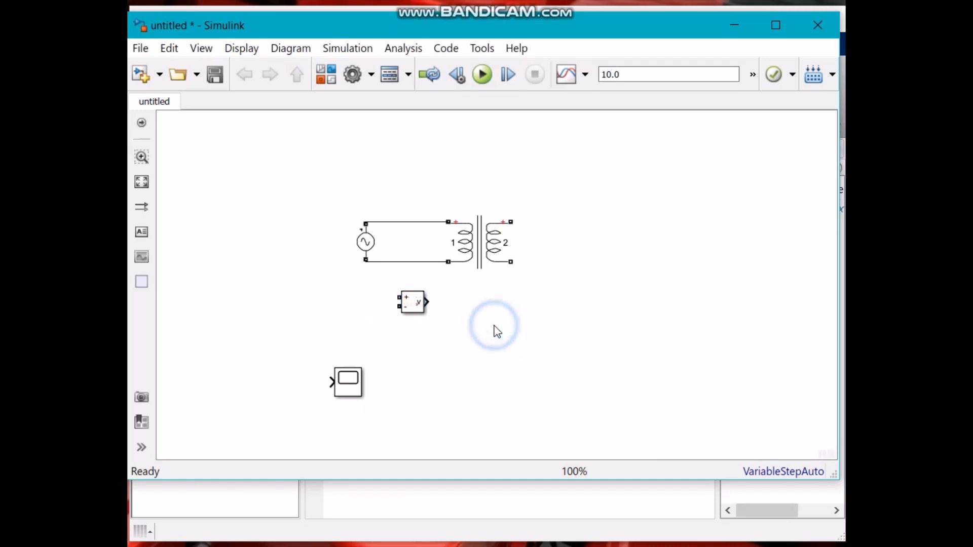
left_click(549, 308)
key("ctrl+v")
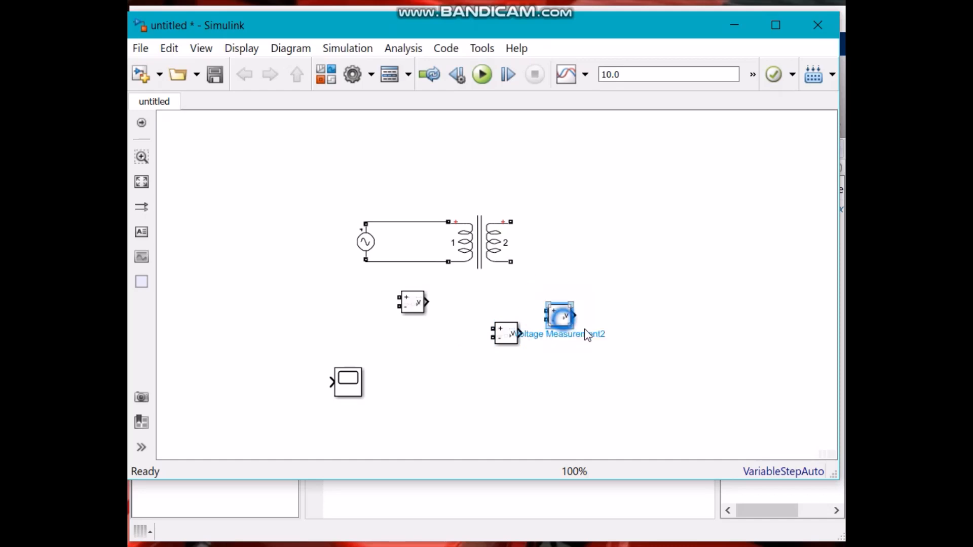
Connect the original Voltage Measurement block across the primary supply wires and move one copy beside the secondary winding.
mouse_move(413, 303)
left_mouse_down()
mouse_move(414, 249)
mouse_move(390, 238)
mouse_move(396, 221)
mouse_move(395, 264)
left_mouse_up()
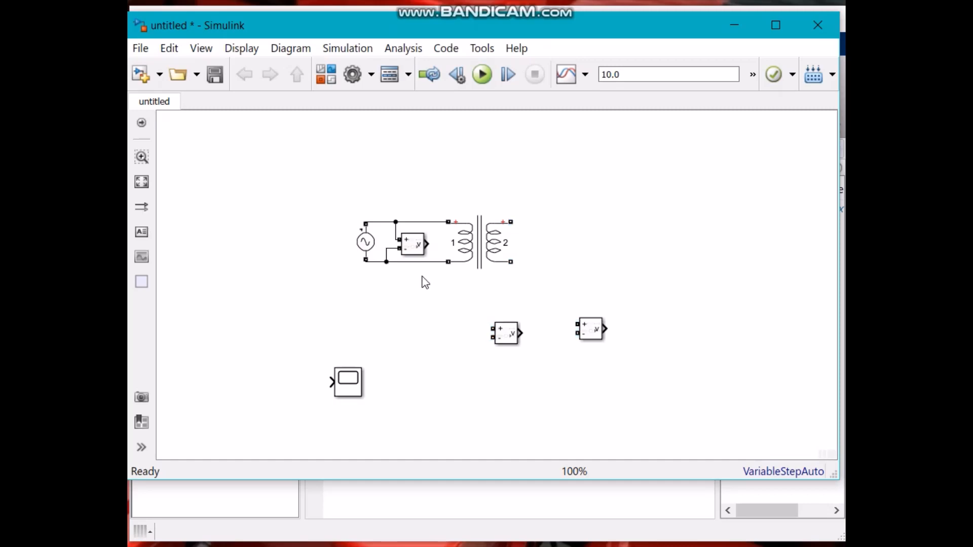
left_click(518, 336)
left_click_drag(506, 338, 565, 244)
left_click(528, 207)
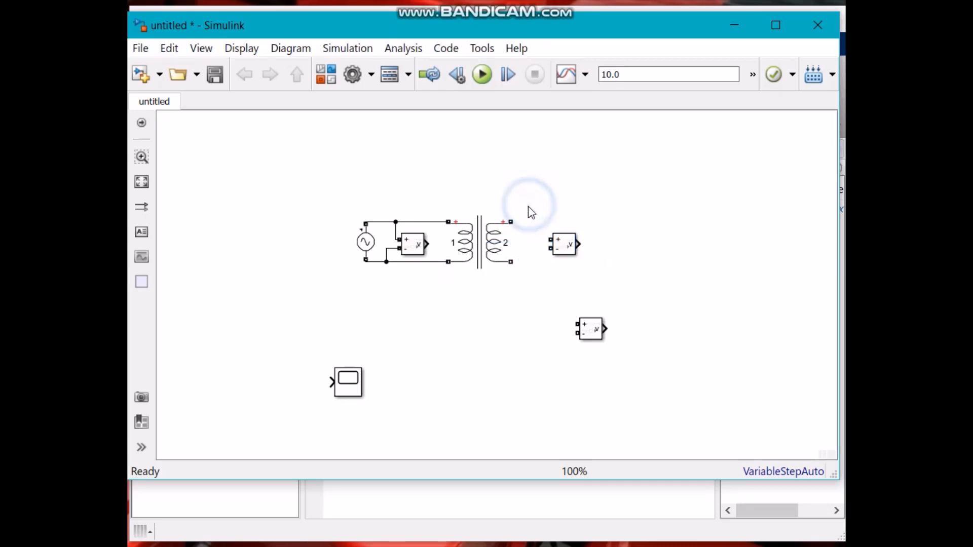
Short the upper primary and secondary terminals with a wire routed above the transformer.
mouse_move(514, 222)
left_mouse_down()
mouse_move(552, 235)
mouse_move(521, 208)
mouse_move(463, 191)
mouse_move(432, 221)
left_mouse_up()
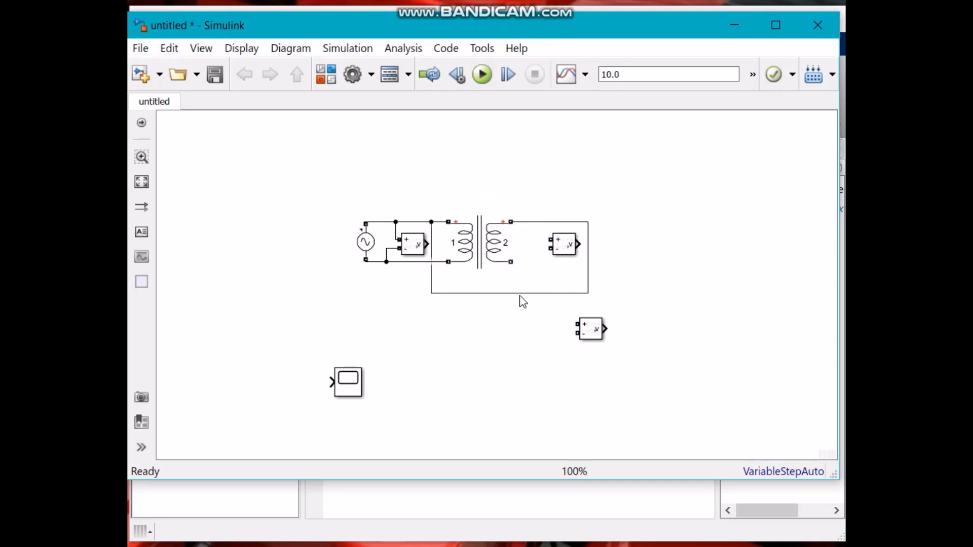
left_click_drag(525, 294, 447, 190)
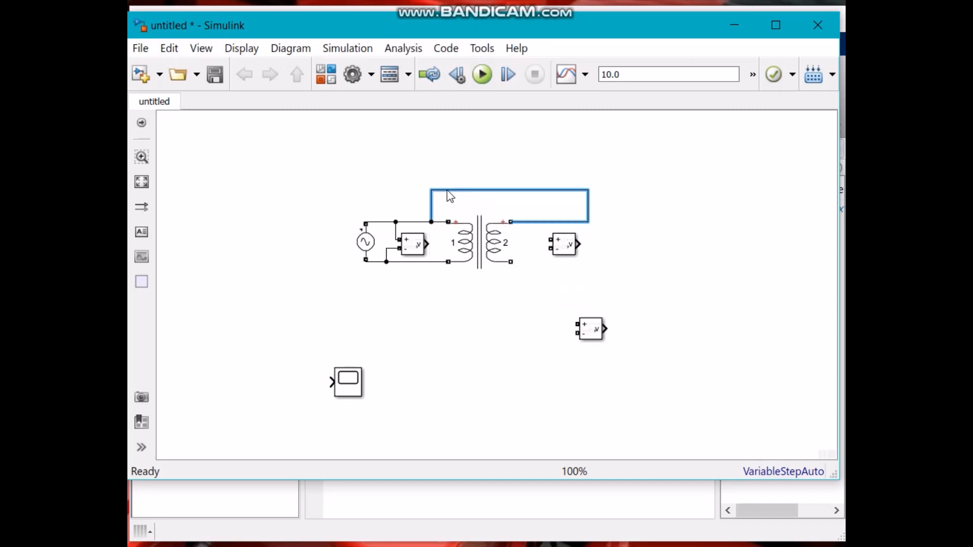
left_click(589, 208)
left_click_drag(590, 204, 524, 191)
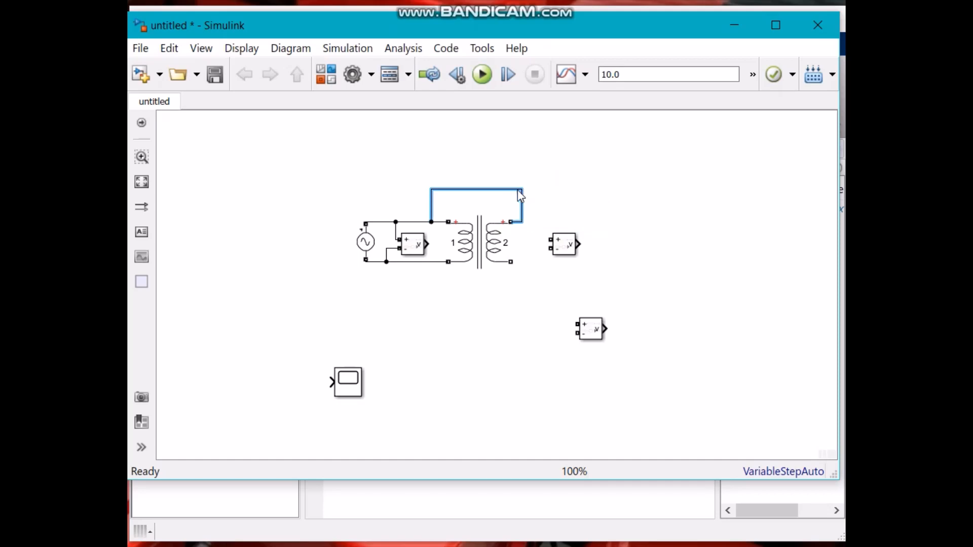
left_click(570, 205)
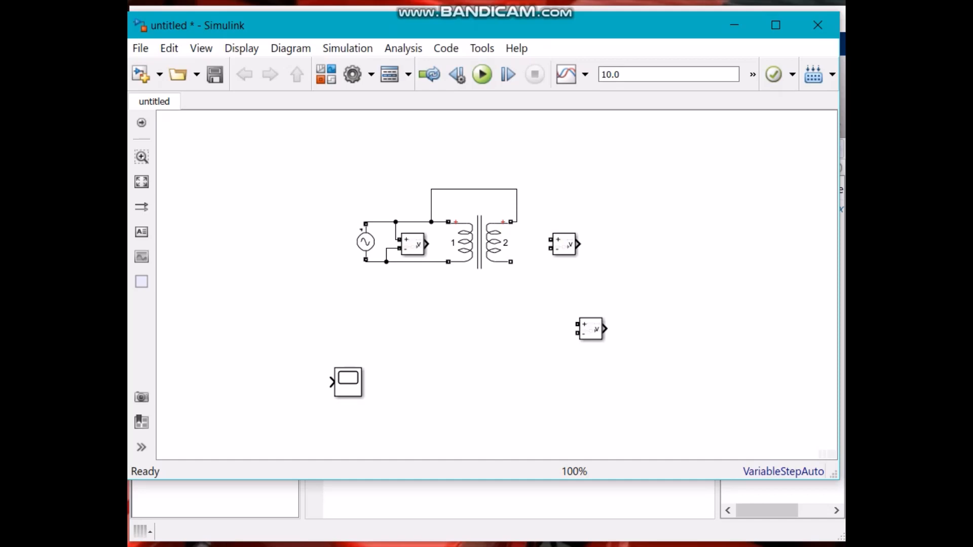
Check the polarity test procedure and connection diagram in the Word lab manual, then return to Simulink.
key("alt+Tab")
scroll(454, 300, "up", 12)
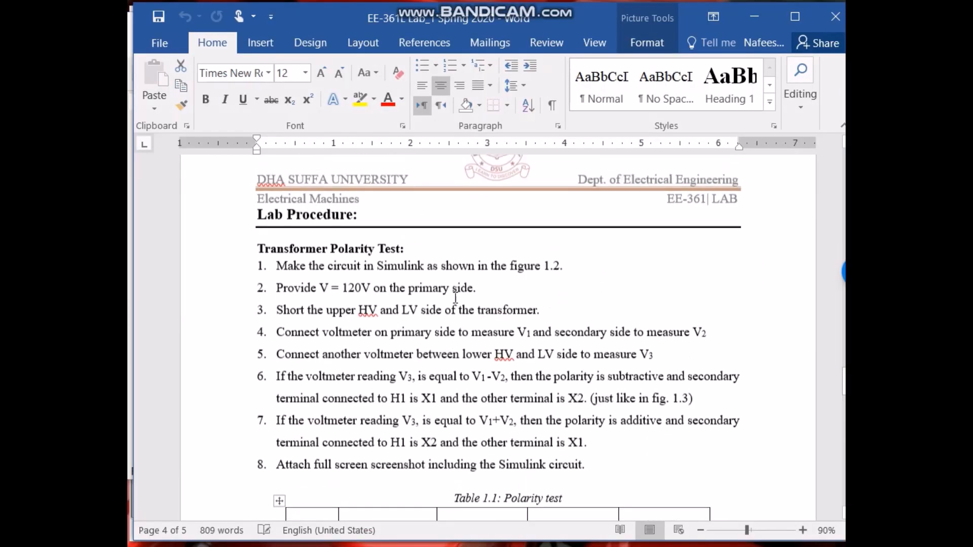
scroll(454, 300, "up", 5)
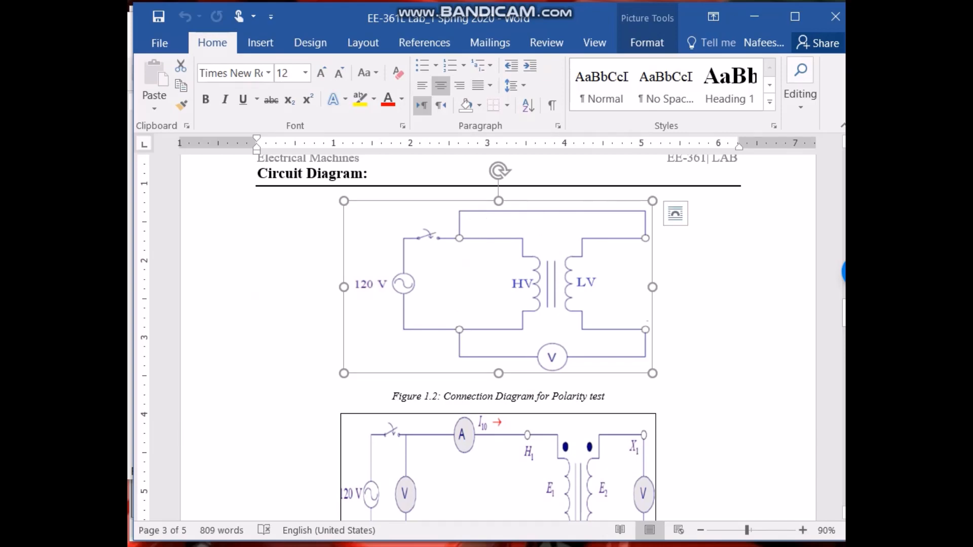
key("alt+Tab")
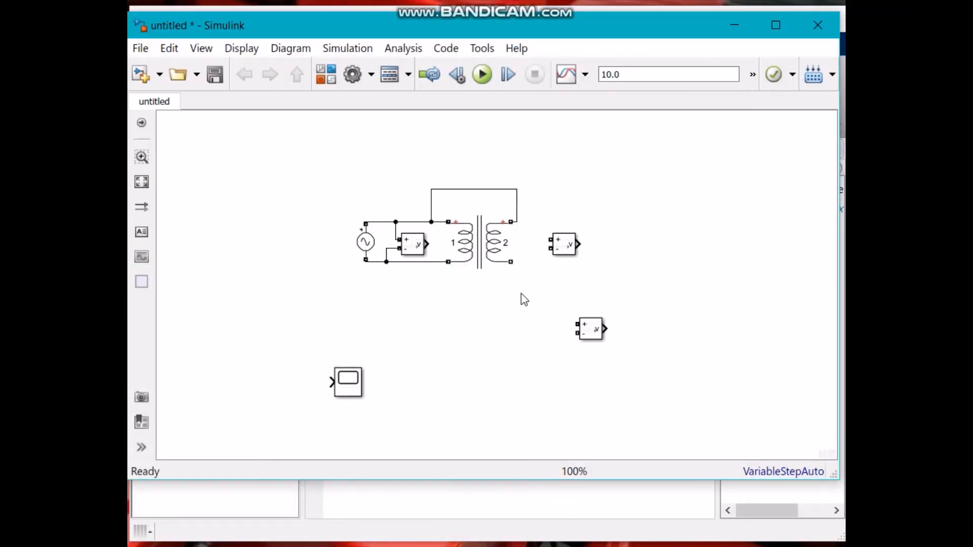
Wire the second Voltage Measurement block across the secondary winding's two terminals.
left_click(566, 260)
left_click(537, 282)
left_click_drag(551, 239, 517, 209)
mouse_move(550, 248)
left_mouse_down()
mouse_move(507, 259)
mouse_move(541, 256)
left_mouse_up()
left_click(542, 286)
Place the third Voltage Measurement block below the secondary and wire it between the lower primary and secondary terminals.
left_click(590, 328)
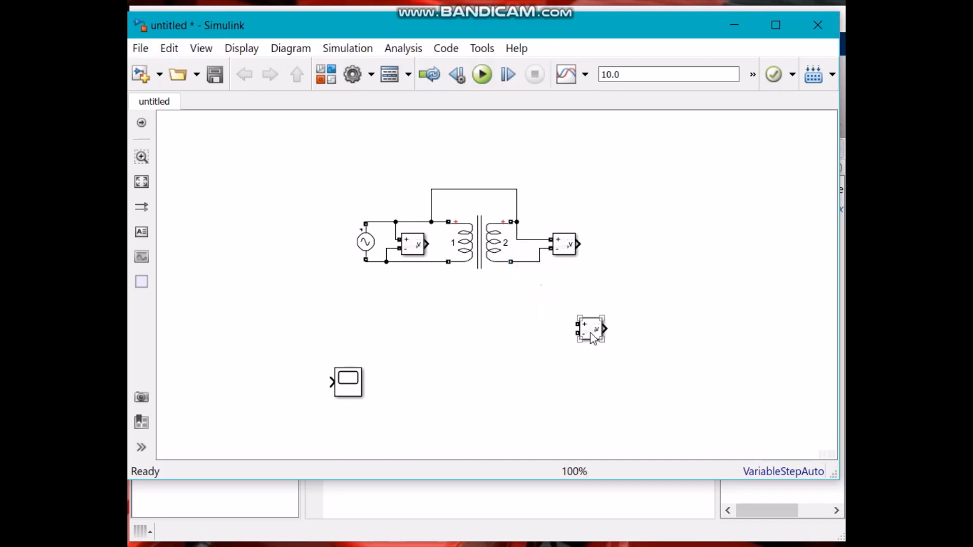
left_click_drag(593, 338, 524, 307)
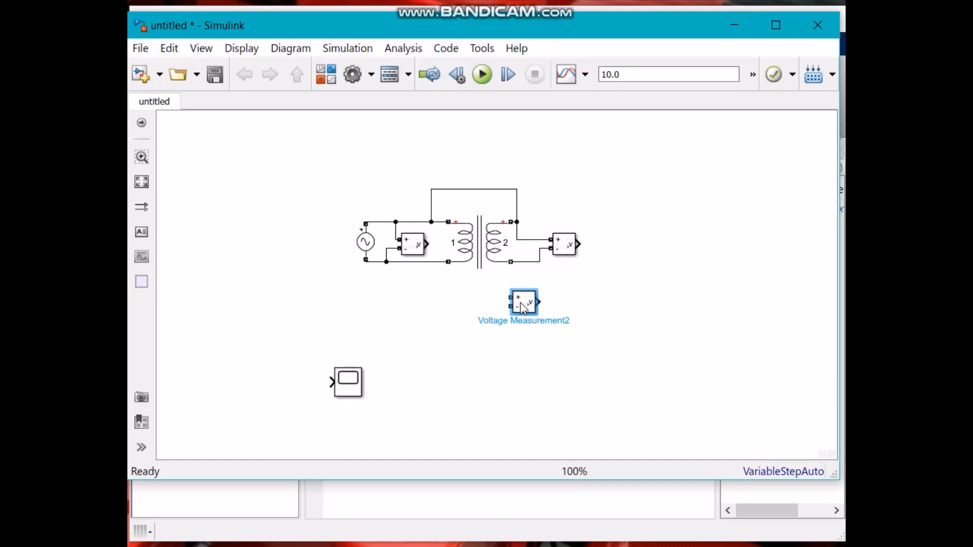
left_click(454, 273)
left_click(482, 304)
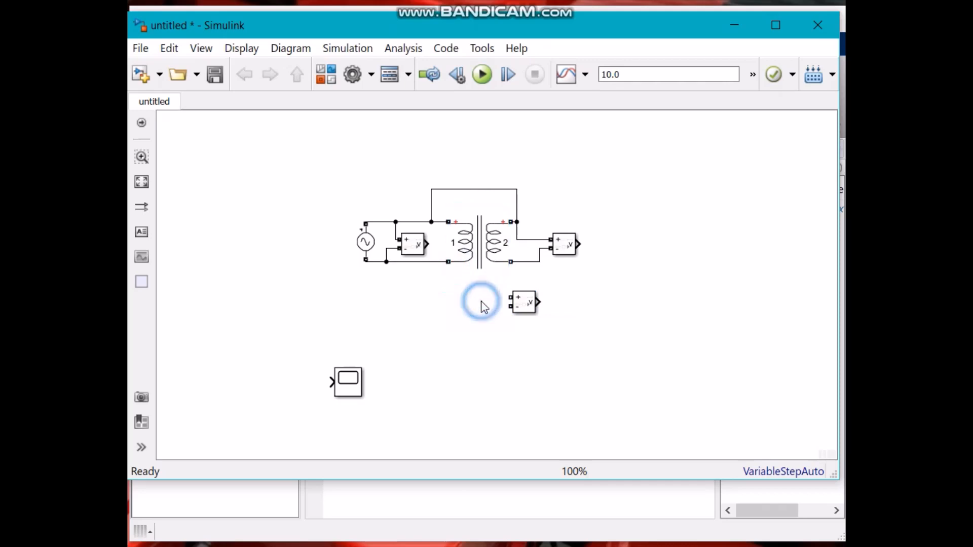
left_click(510, 292)
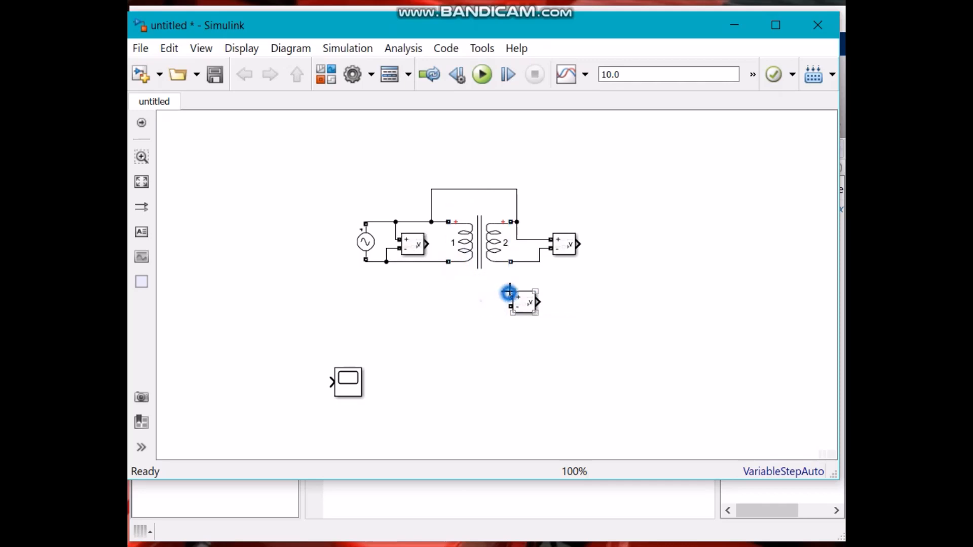
left_click_drag(509, 294, 454, 325)
left_click_drag(538, 311, 564, 309)
left_click_drag(479, 321, 525, 262)
left_click_drag(536, 305, 441, 264)
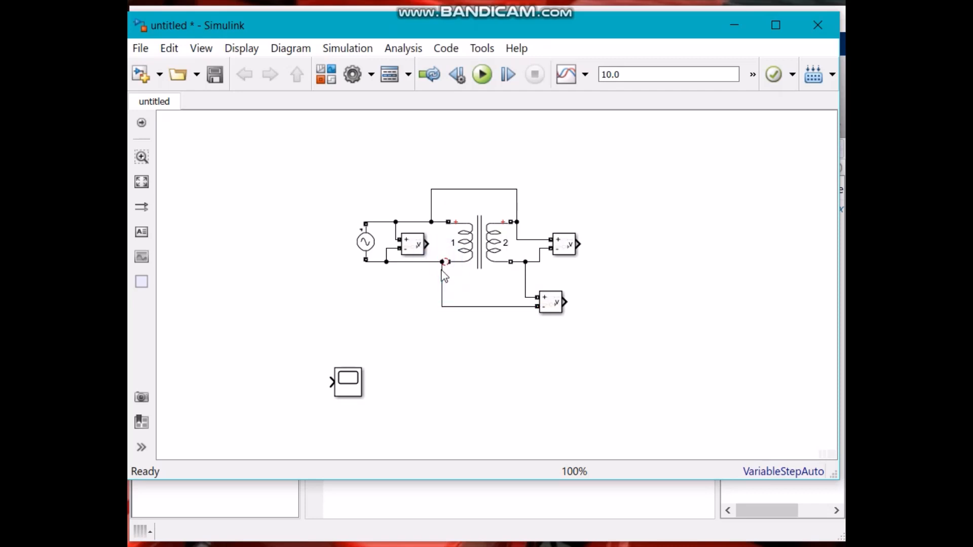
Adjust the third voltmeter's connection on the primary's lower wire and align the block under the second voltmeter.
left_click(483, 351)
key("ctrl+z")
left_click_drag(440, 260, 436, 262)
left_click(490, 345)
left_click(549, 313)
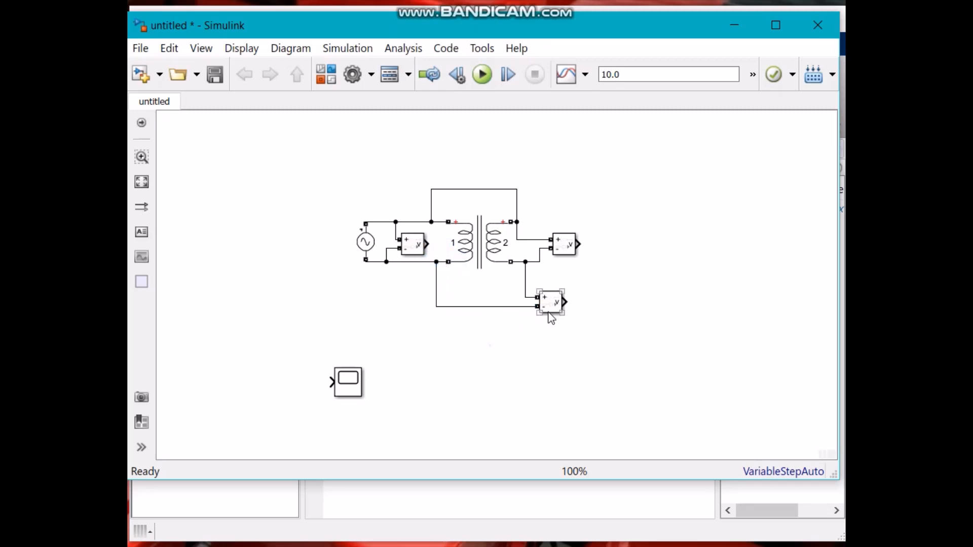
left_click_drag(549, 312, 569, 310)
left_click(571, 336)
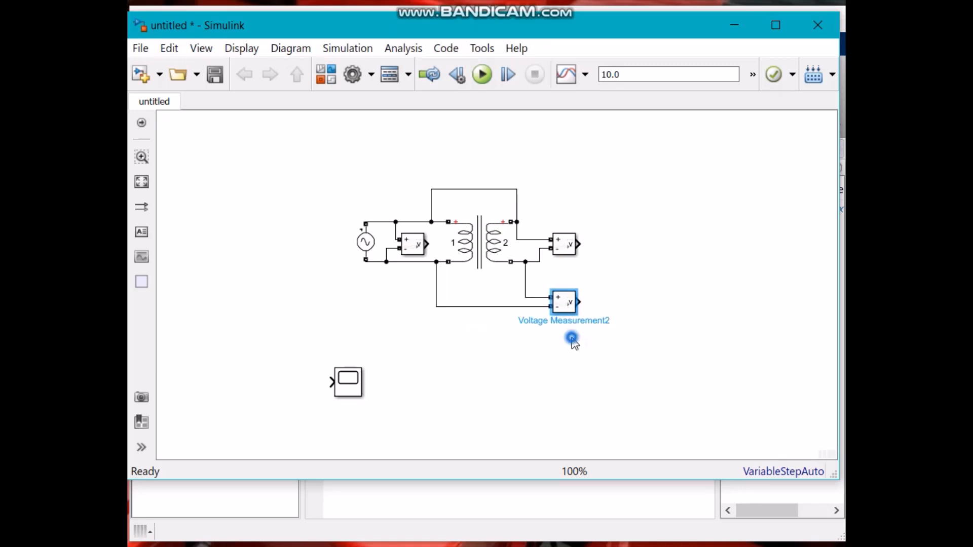
Reroute the primary's lower return wire so it runs below the first voltmeter.
left_click(418, 251)
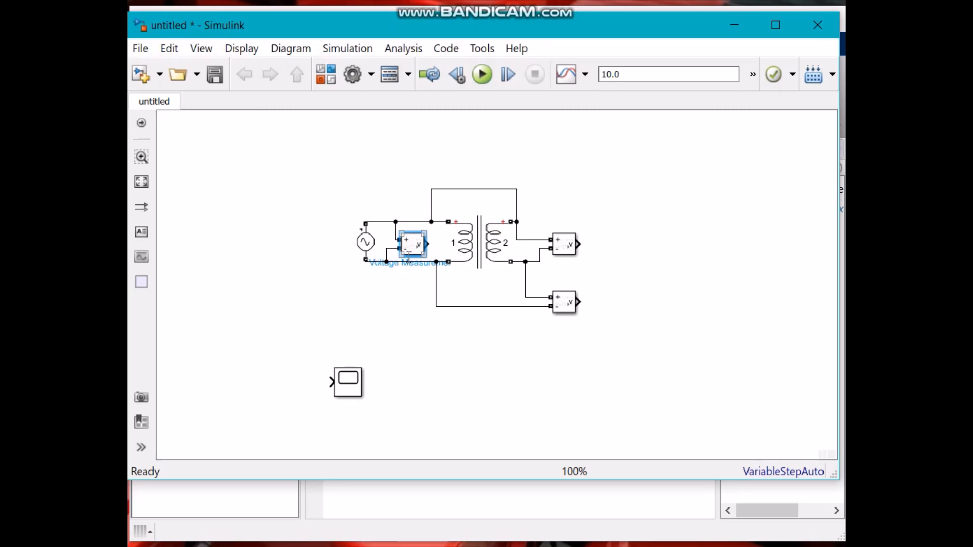
left_click(420, 263)
left_click(416, 258)
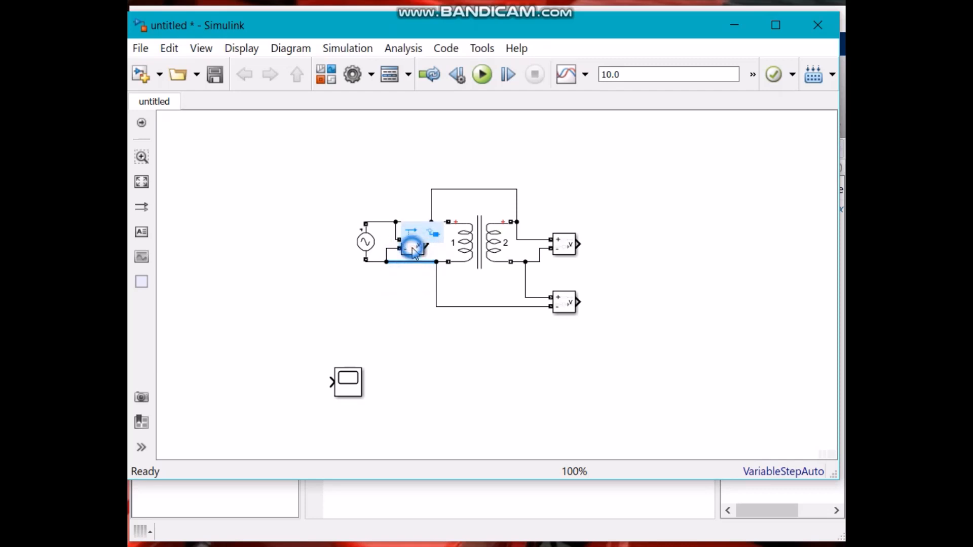
left_click(375, 259)
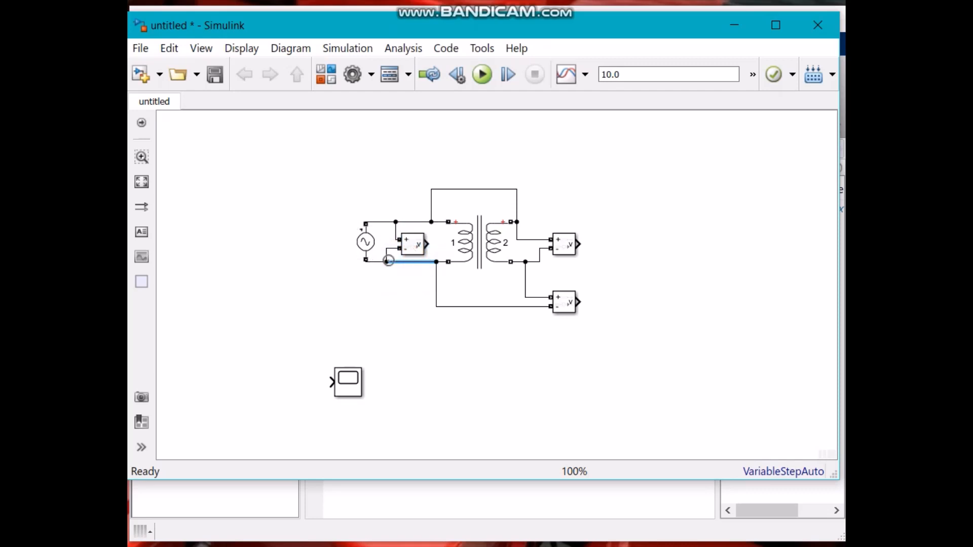
left_click(412, 274)
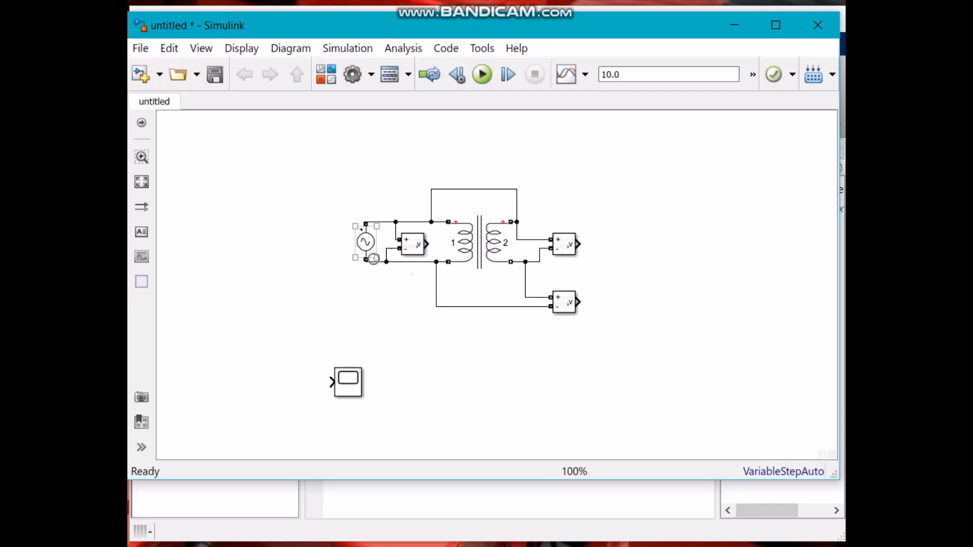
left_click_drag(379, 261, 413, 272)
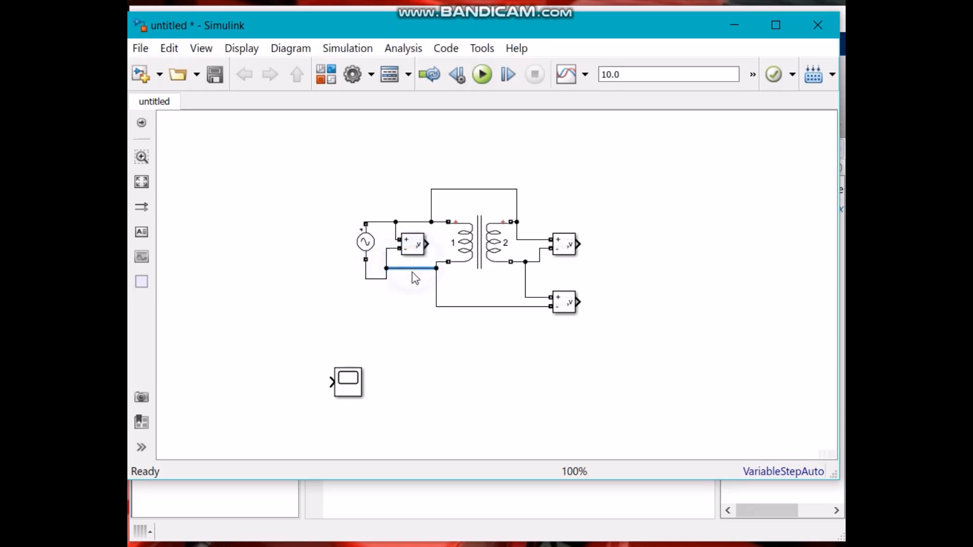
Rename the first Voltage Measurement block V1.
left_click(413, 249)
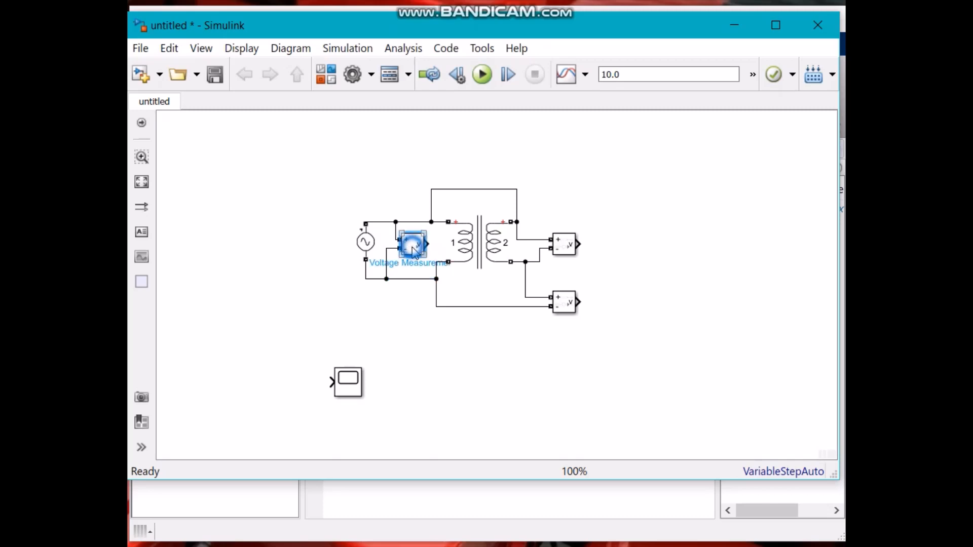
left_click(417, 265)
type("V1")
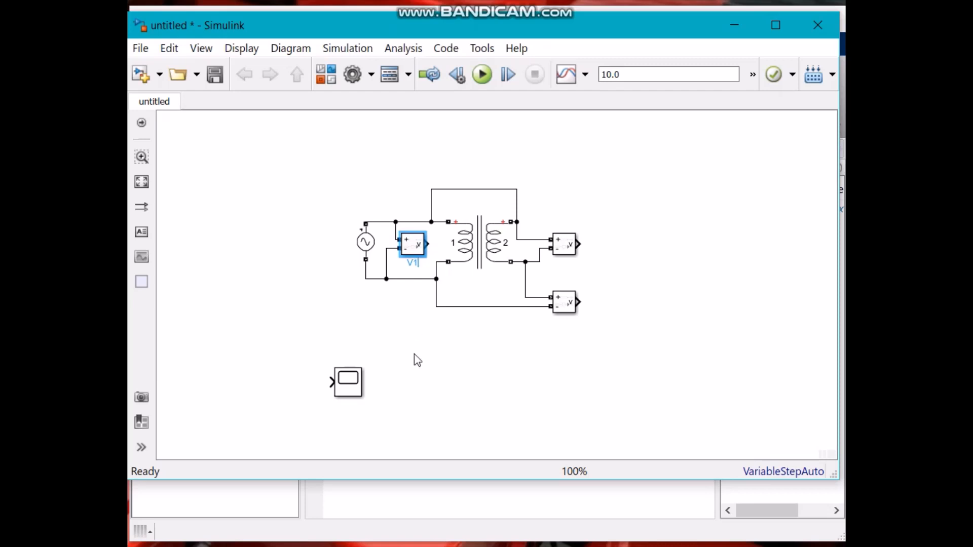
left_click(414, 355)
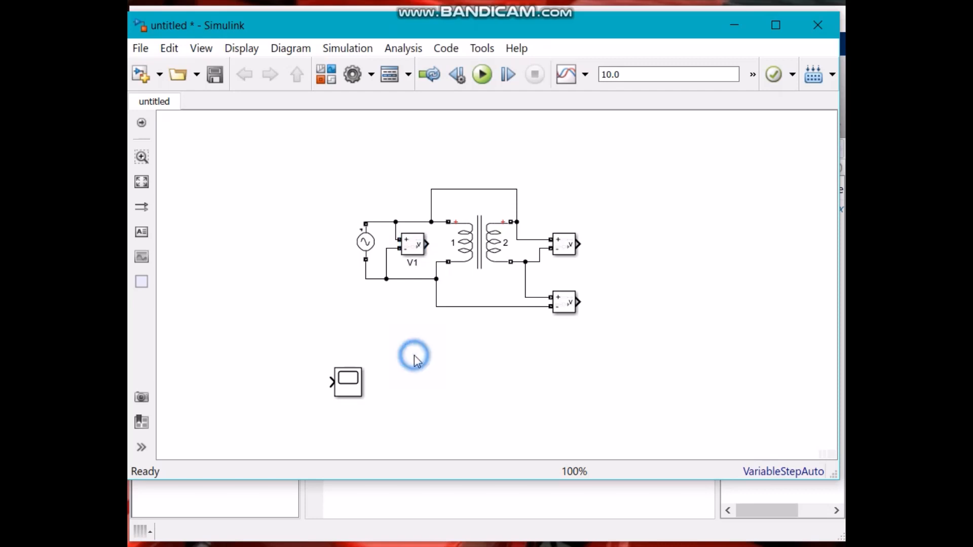
Rename the secondary-side voltmeter V2 and the voltmeter between the lower terminals V3.
left_click(563, 248)
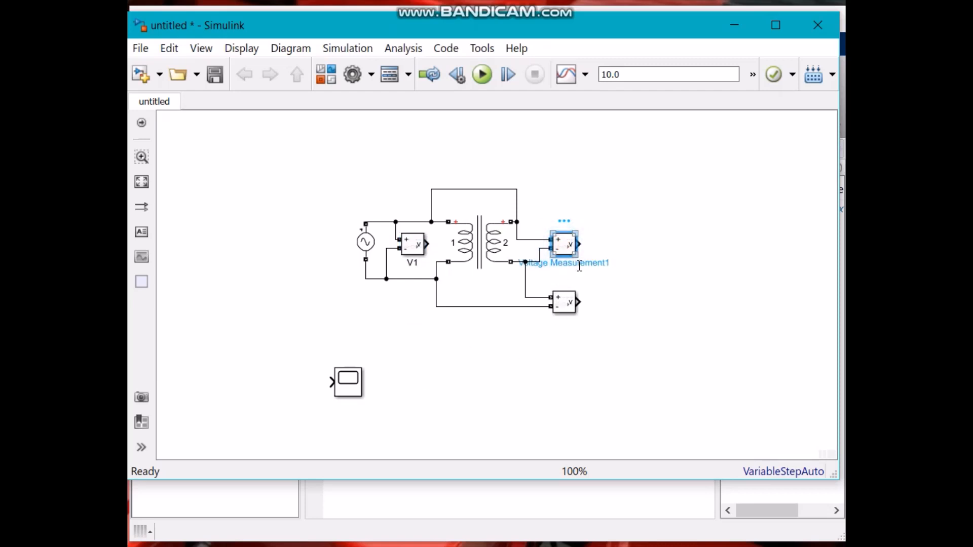
left_click(578, 264)
key("BackSpace")
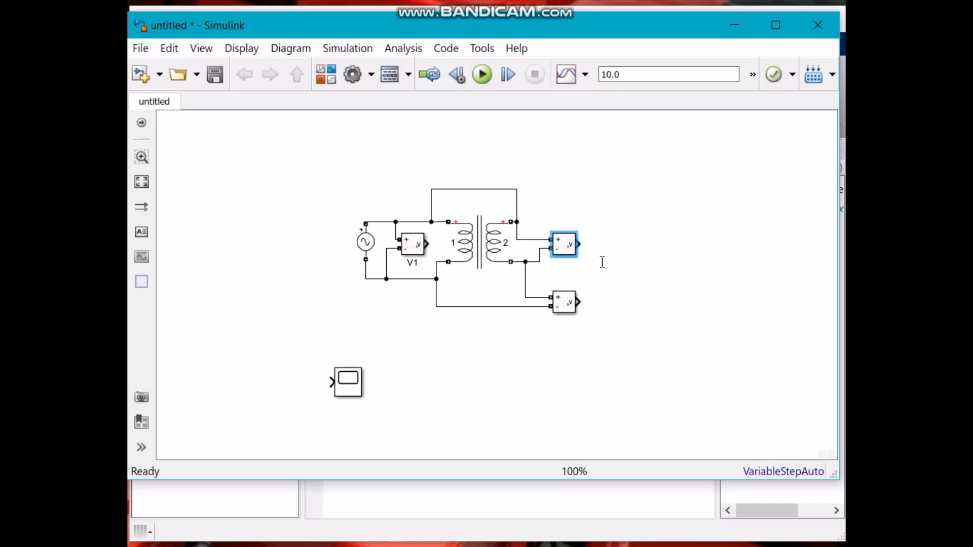
left_click(602, 263)
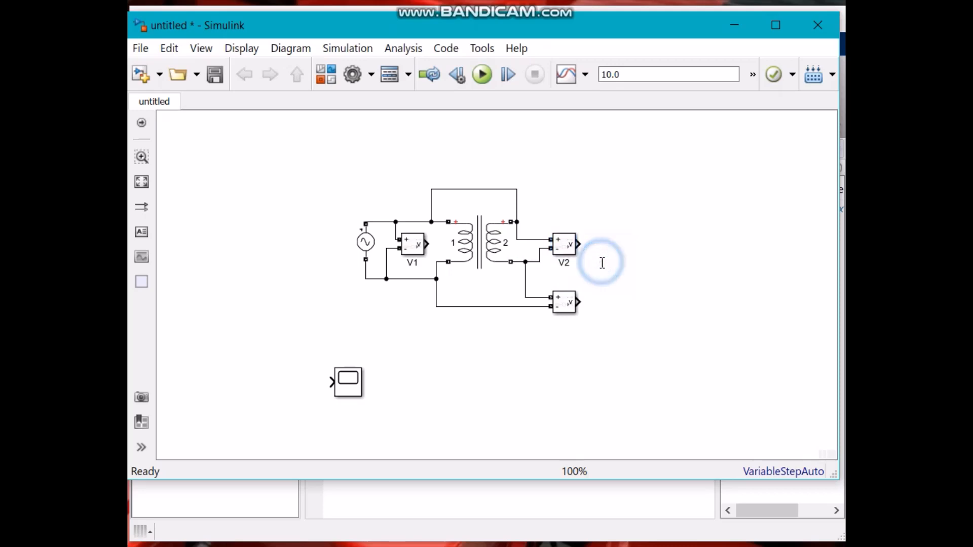
left_click(558, 303)
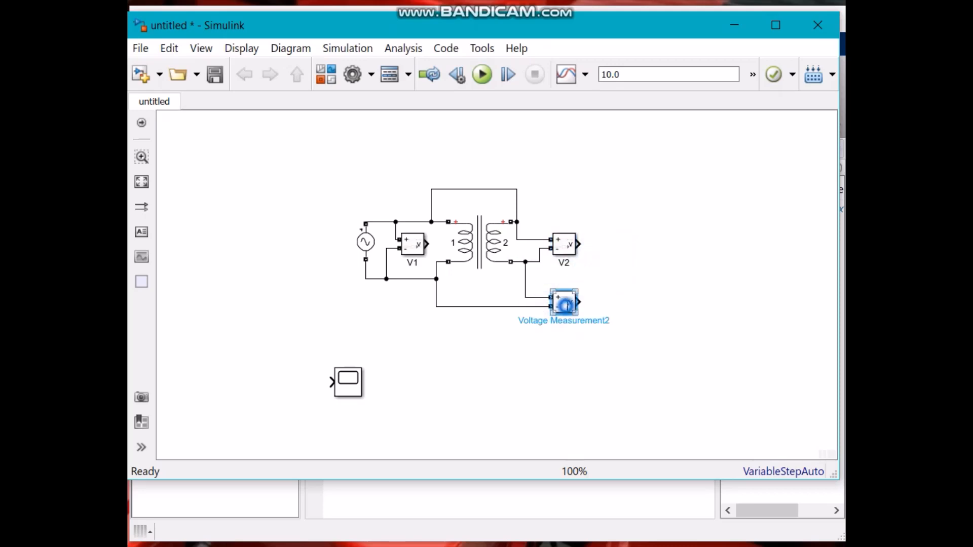
left_click(569, 321)
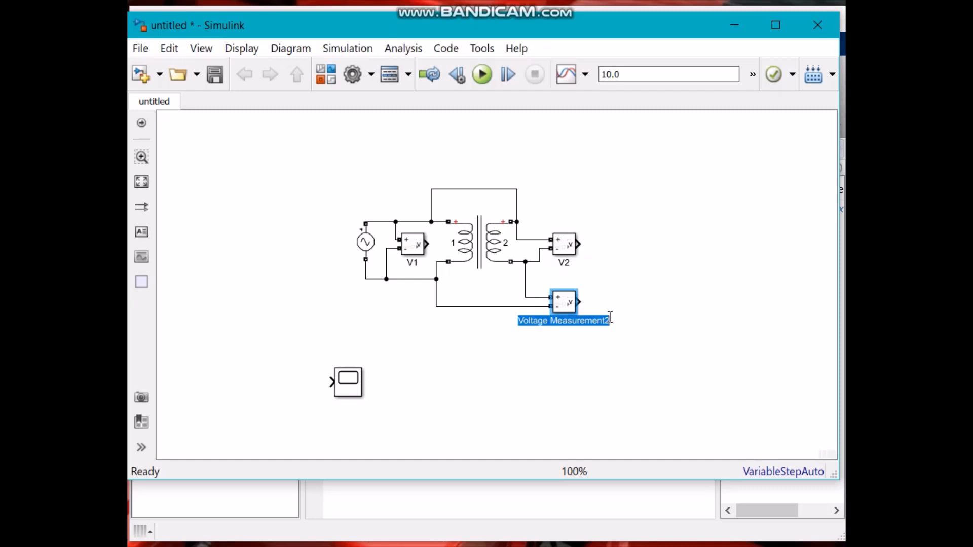
type("V3")
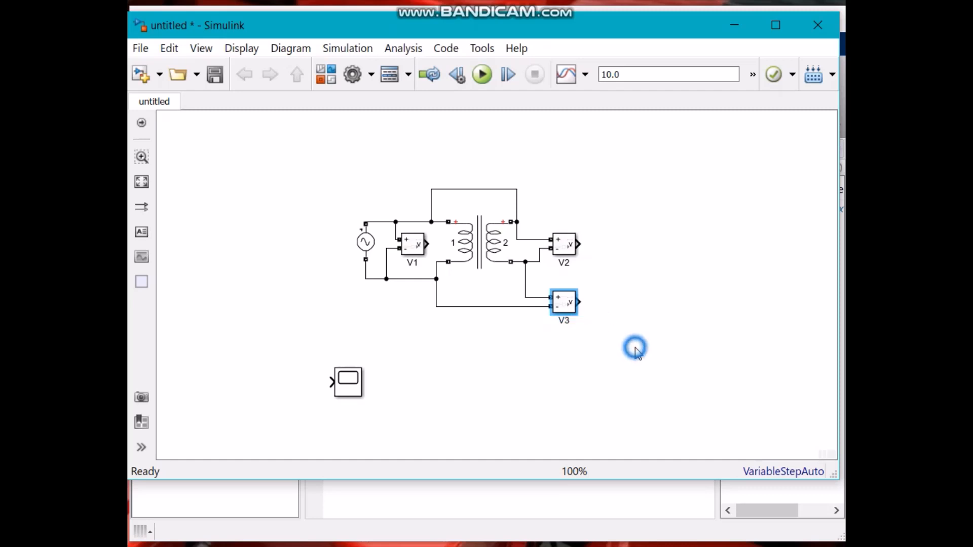
Duplicate the scope block twice so the model has three scopes.
left_click(634, 347)
left_click(551, 379)
left_click(372, 247)
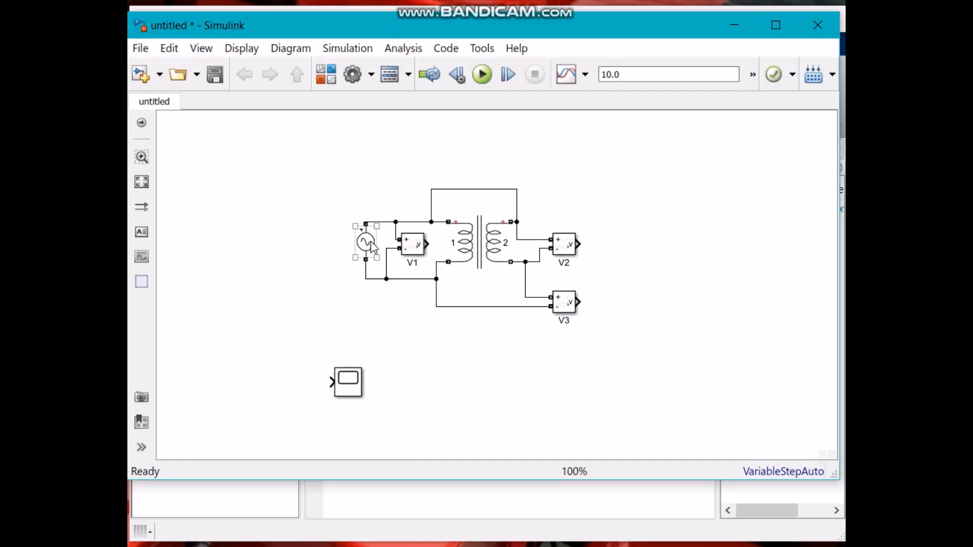
left_click_drag(349, 375, 497, 381)
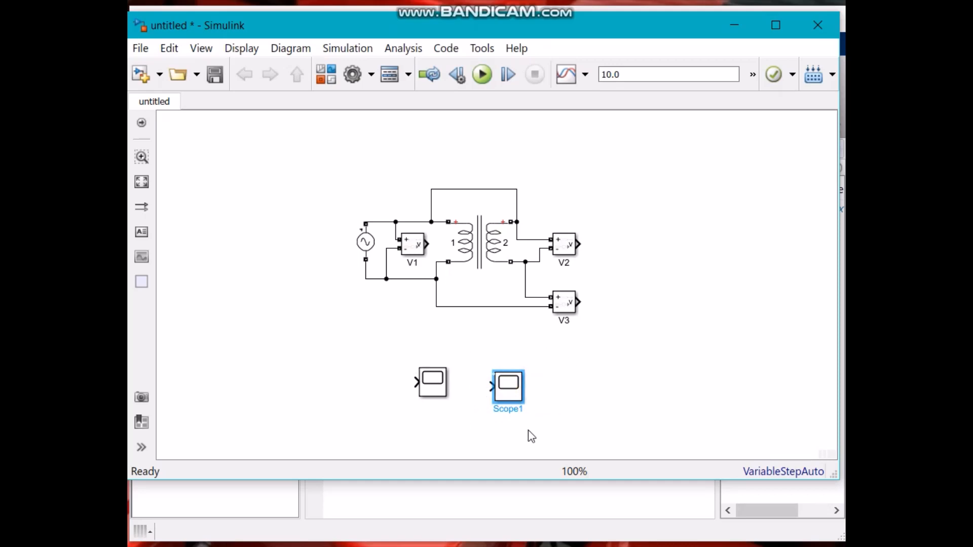
double_click(426, 384)
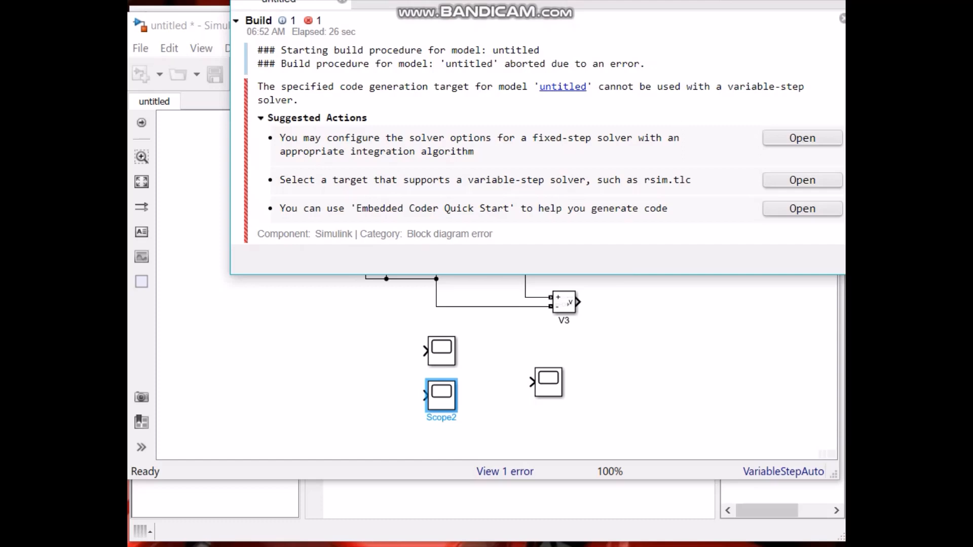
left_click(489, 418)
left_click(444, 349)
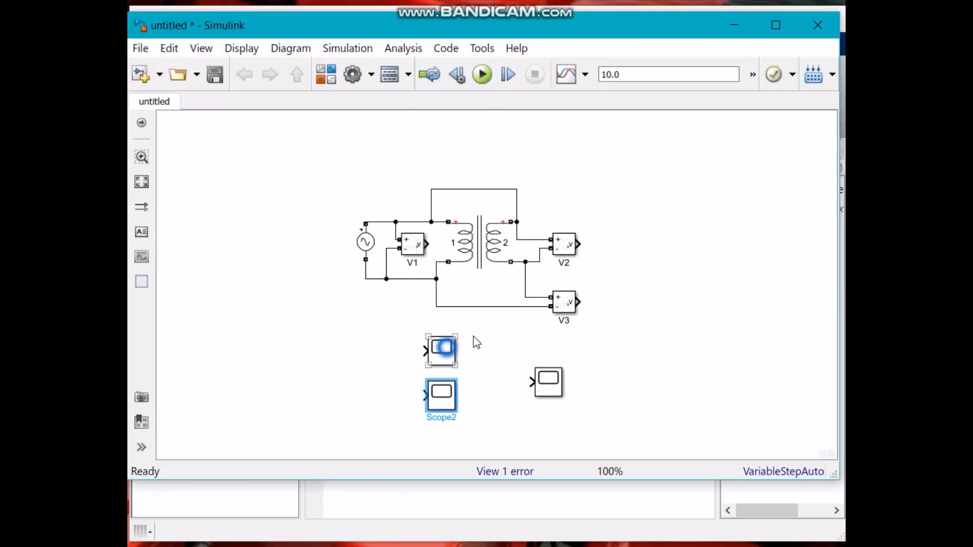
Place a scope at each output of V2 and V3 and connect them.
left_click_drag(444, 349, 619, 244)
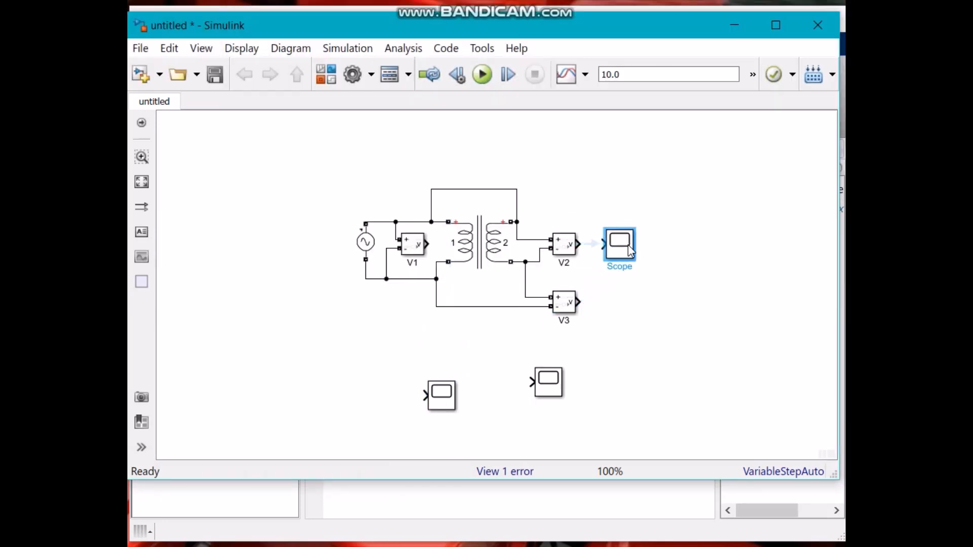
left_click(592, 244)
left_click_drag(552, 397, 623, 316)
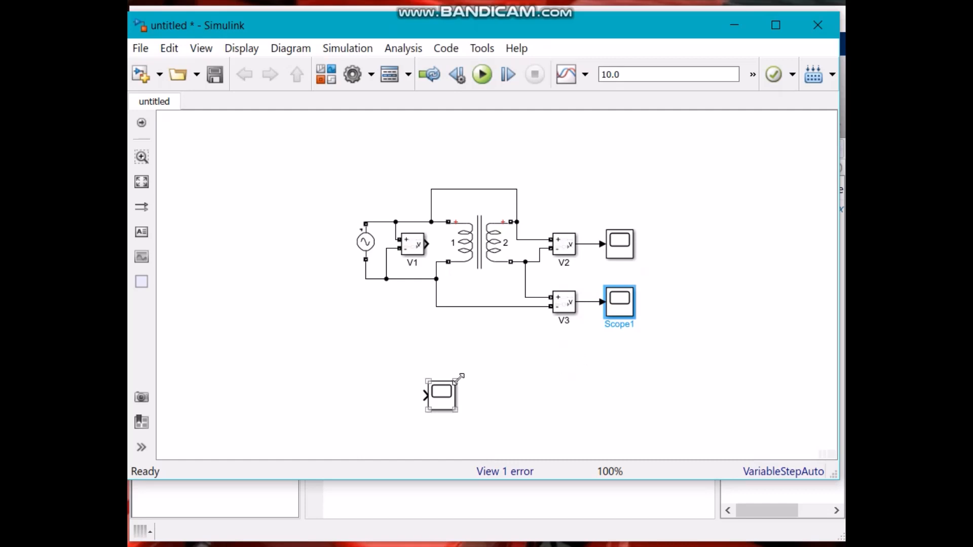
Move the third scope below the transformer and connect V1's output to it.
left_click(445, 396)
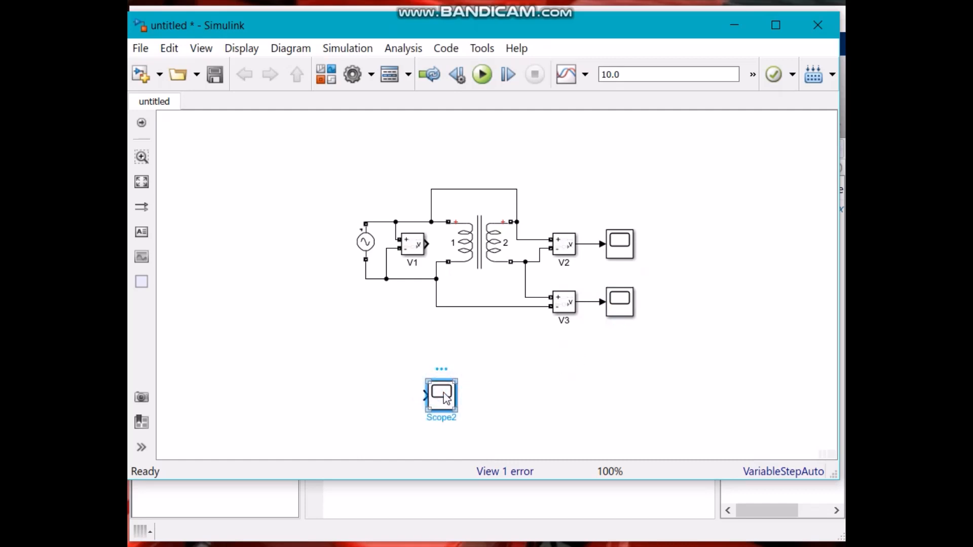
left_click_drag(446, 398, 489, 340)
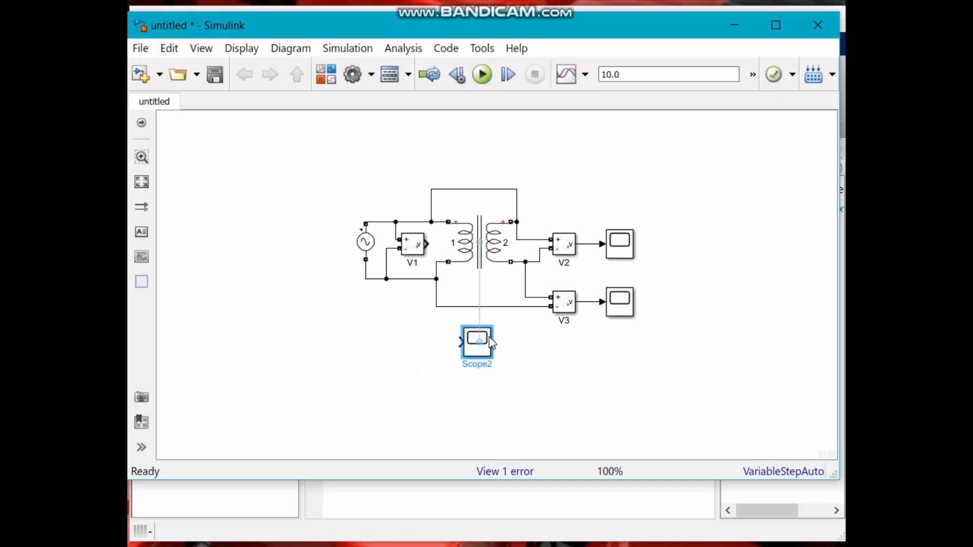
left_click_drag(427, 243, 453, 353)
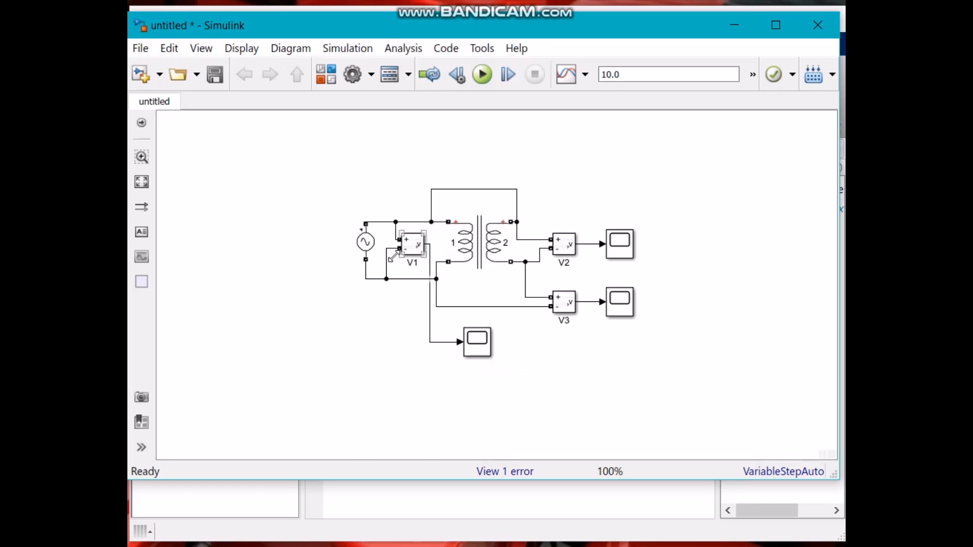
Open the AC source's parameters and consult the lab manual's polarity test circuit diagram for the supply.
left_click(368, 241)
double_click(368, 241)
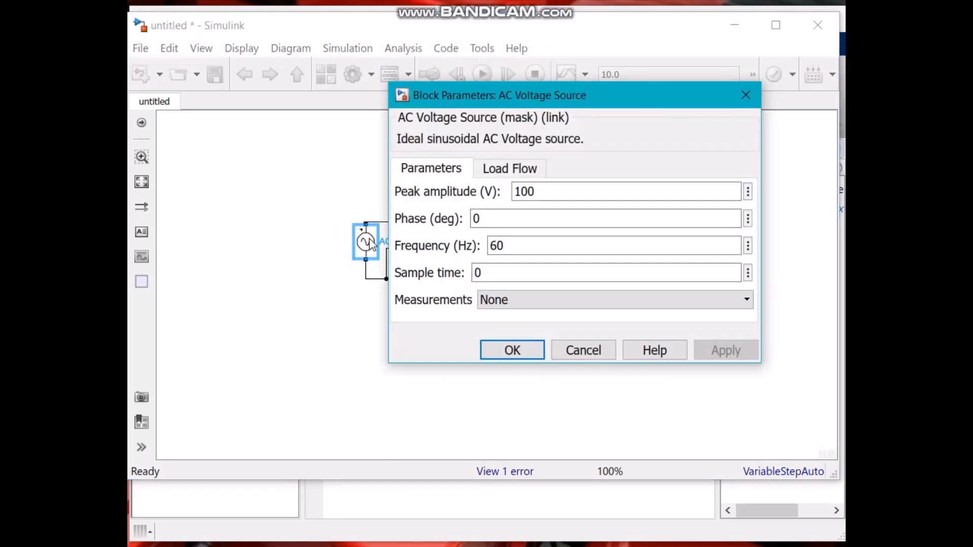
key("alt+Tab")
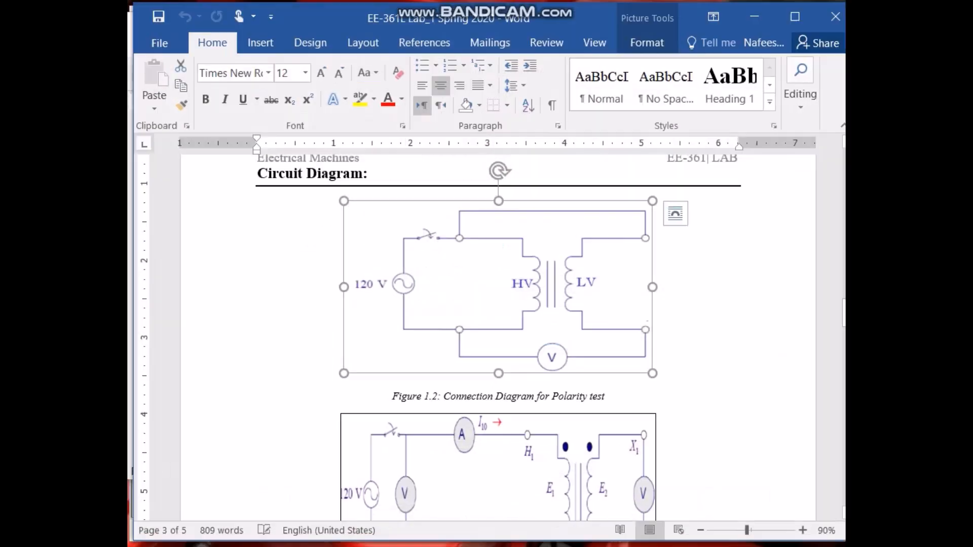
scroll(387, 368, "down", 5)
scroll(387, 366, "down", 15)
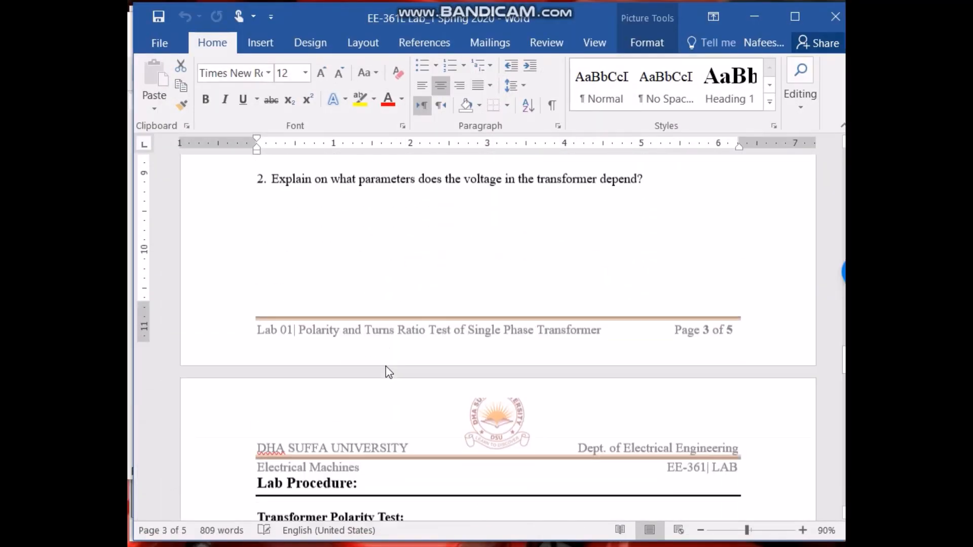
scroll(387, 366, "up", 7)
scroll(387, 366, "up", 3)
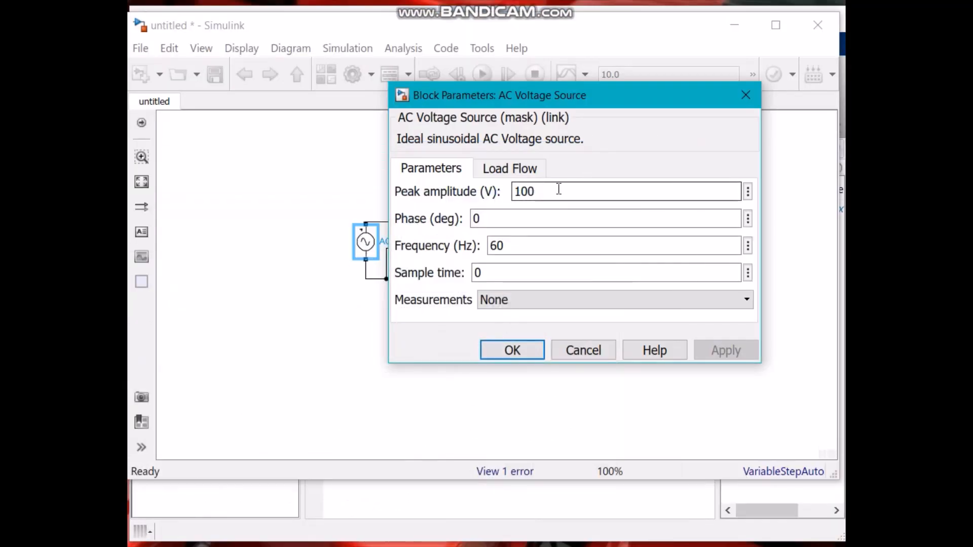
Set the AC source's peak amplitude to 120 V.
double_click(582, 189)
left_click(590, 190)
key("BackSpace")
key("BackSpace")
key("BackSpace")
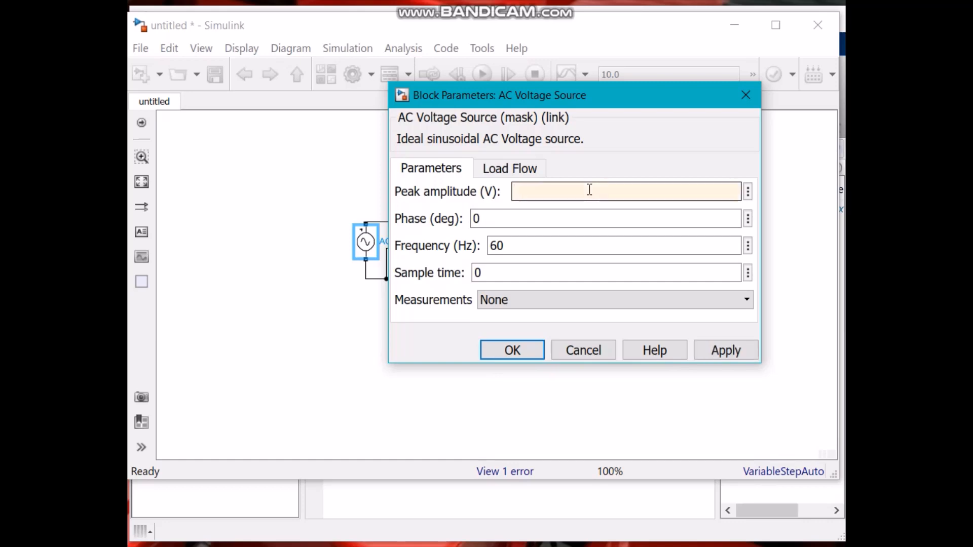
type("120")
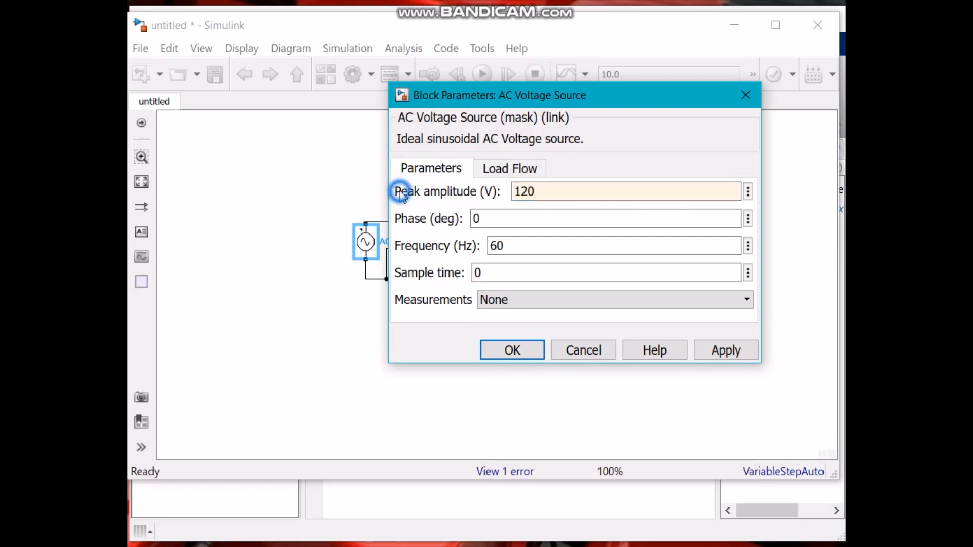
left_click_drag(401, 192, 458, 198)
left_click(457, 198)
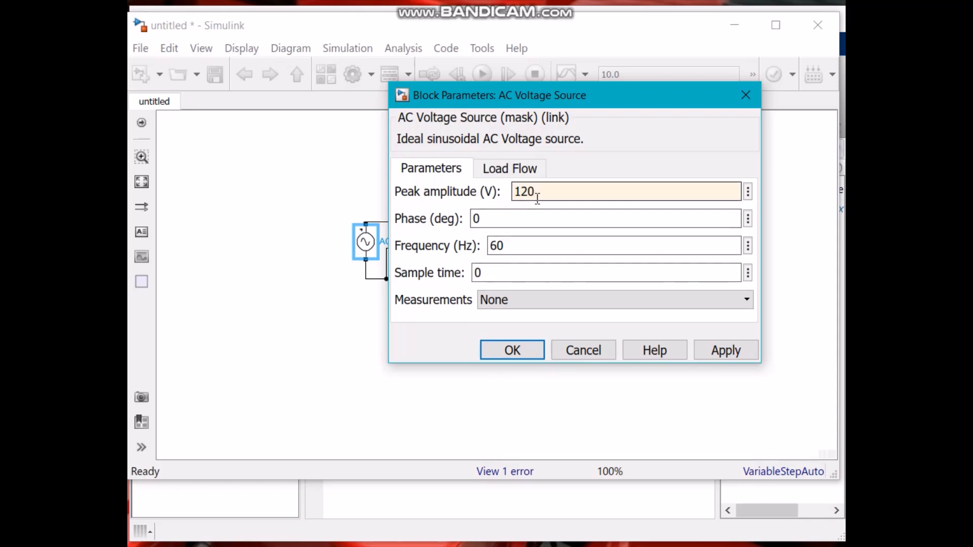
Set the AC source's frequency to 50 Hz and apply the parameters.
left_click(542, 247)
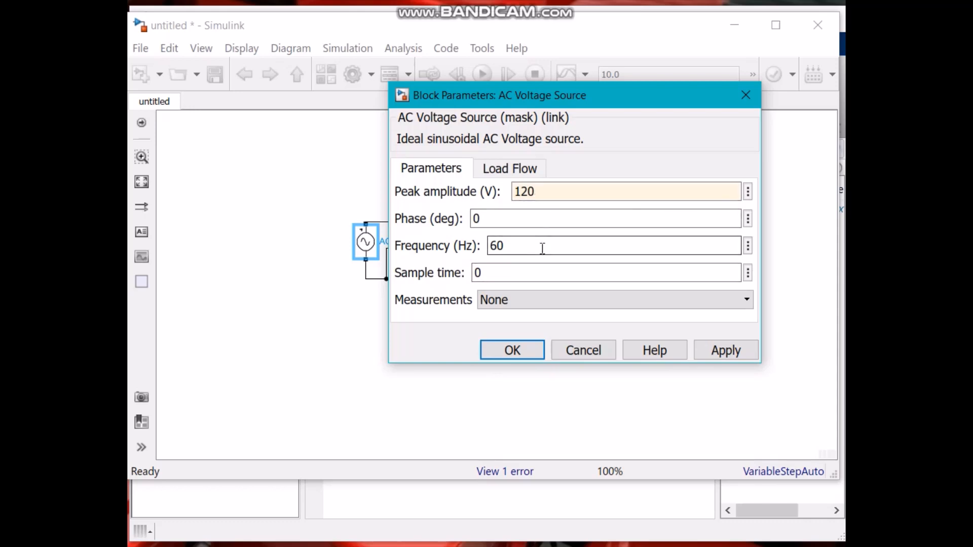
double_click(527, 249)
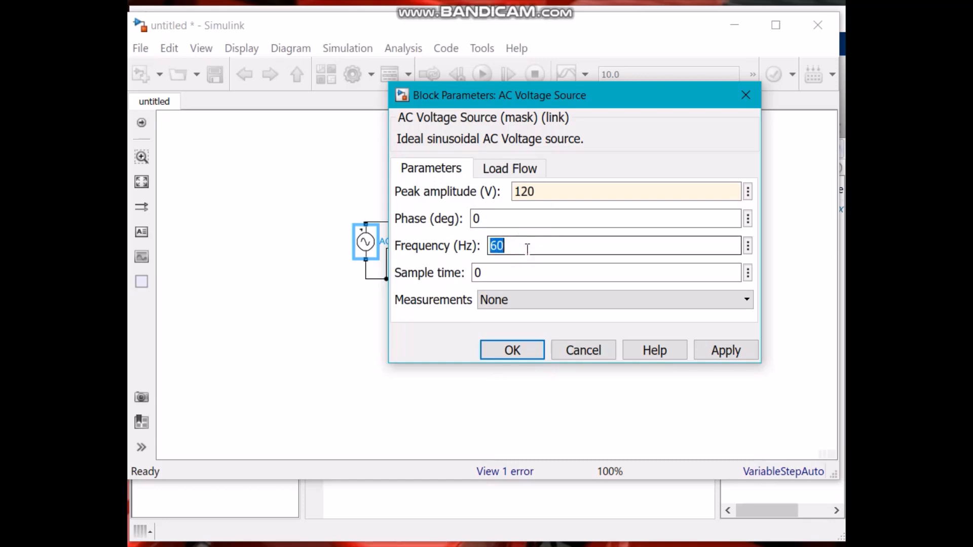
type("50")
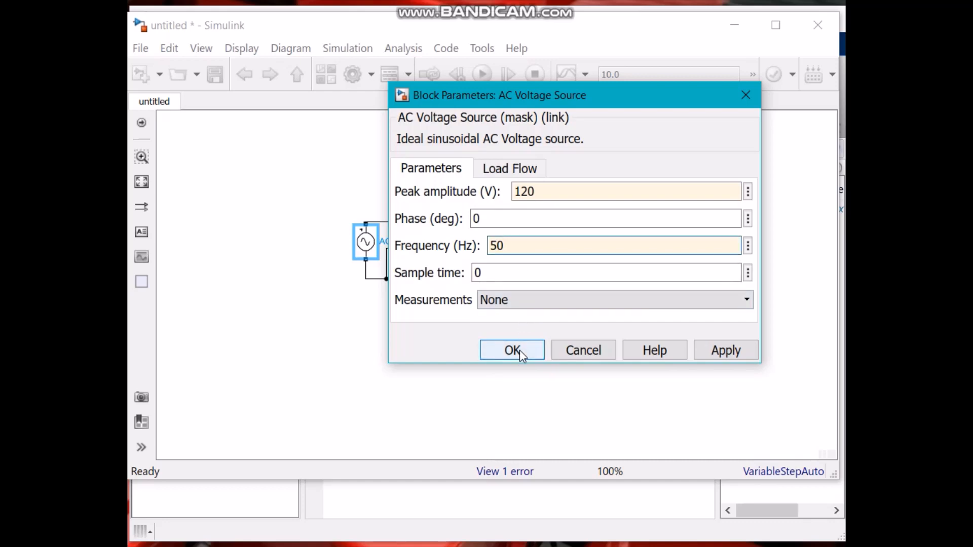
double_click(543, 186)
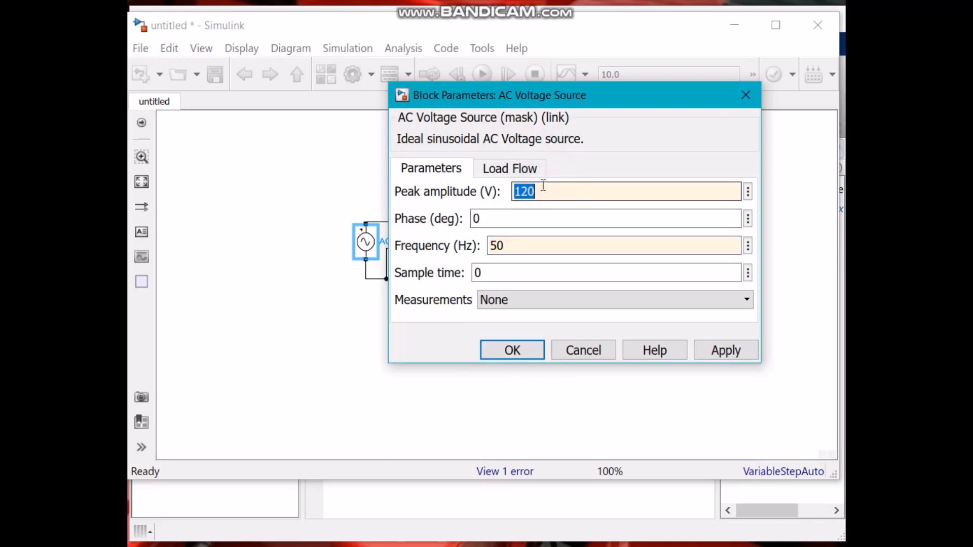
left_click(545, 189)
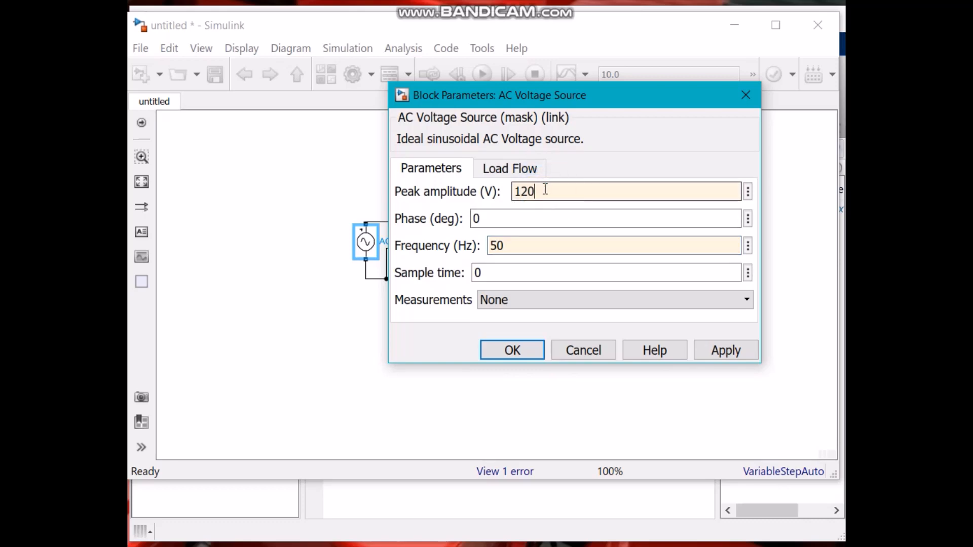
left_click(511, 350)
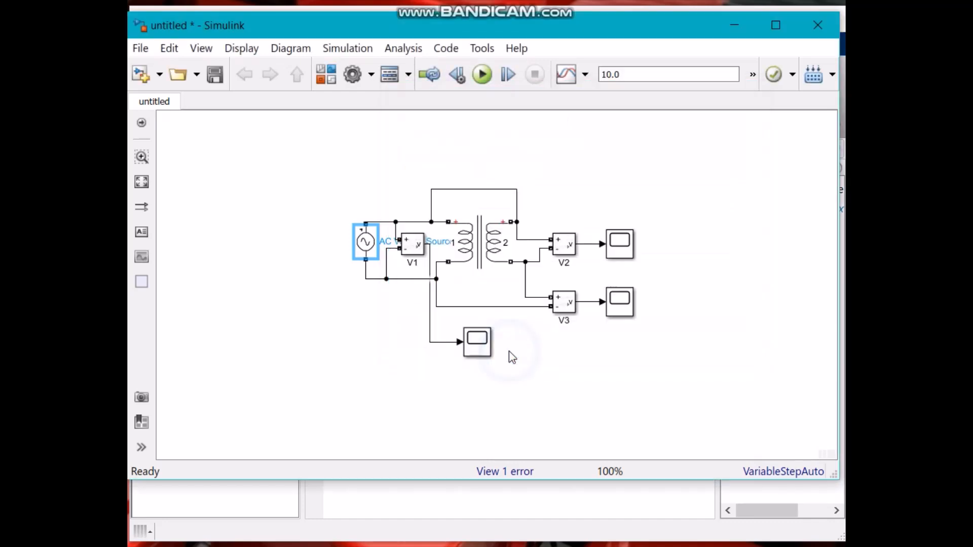
Open and review the Linear Transformer's parameters.
left_click(441, 383)
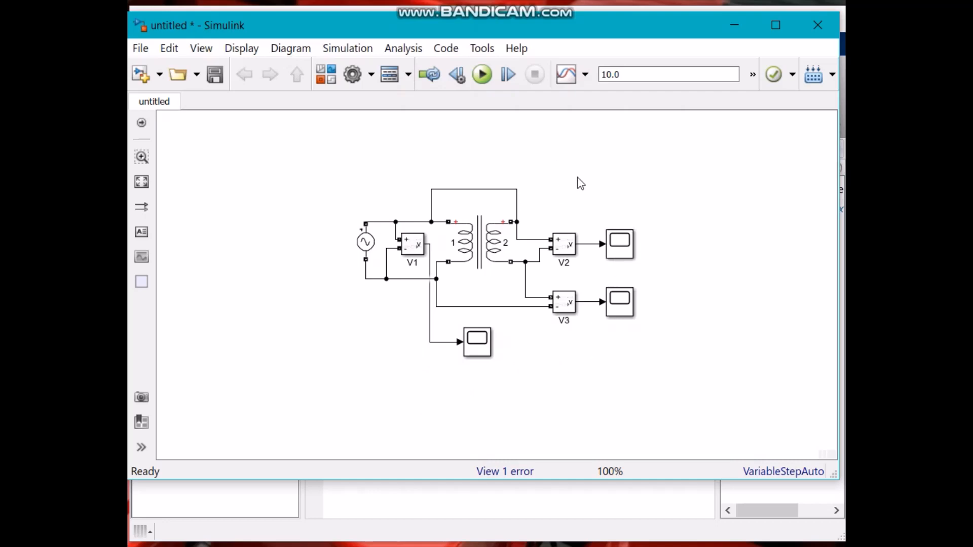
double_click(478, 247)
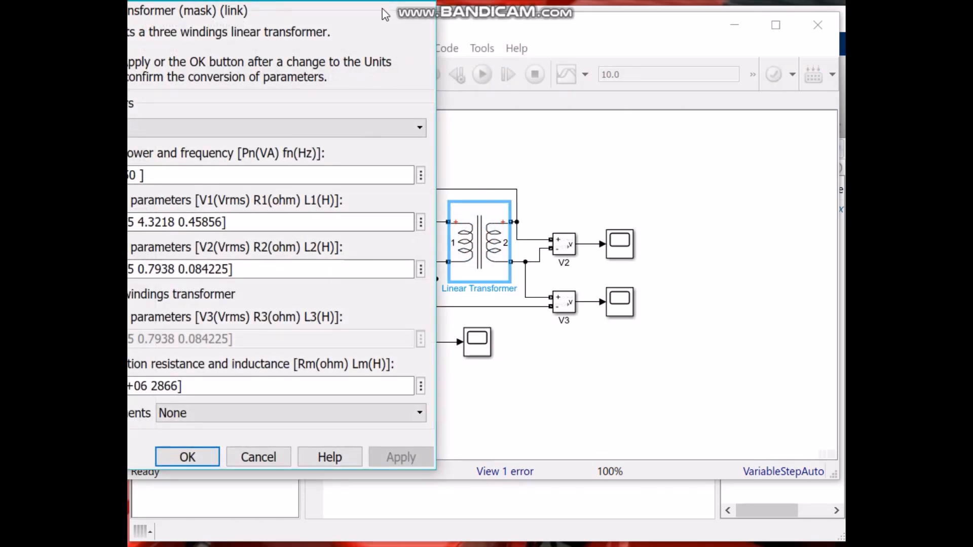
left_click_drag(100, 0, 315, 4)
left_click(415, 470)
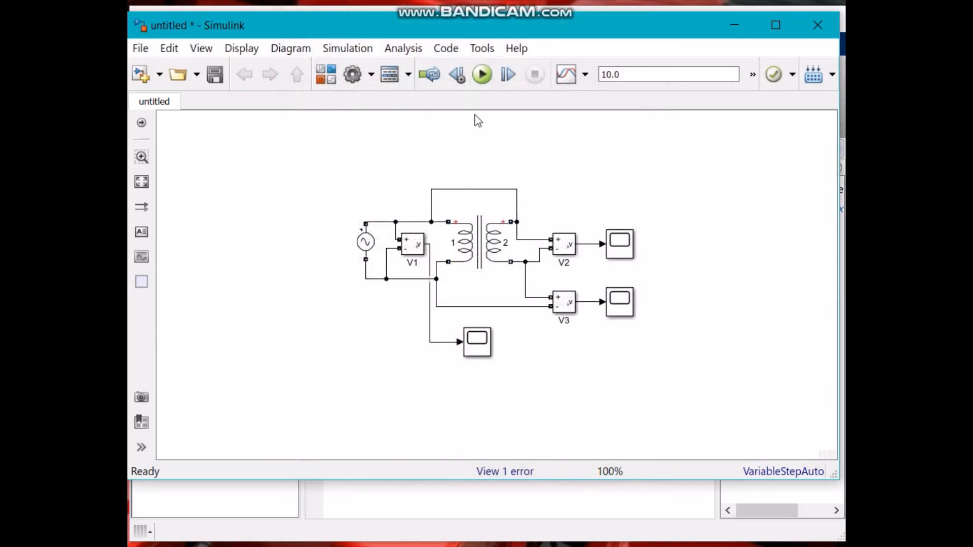
Run the simulation and close the diagnostic viewer.
left_click(484, 75)
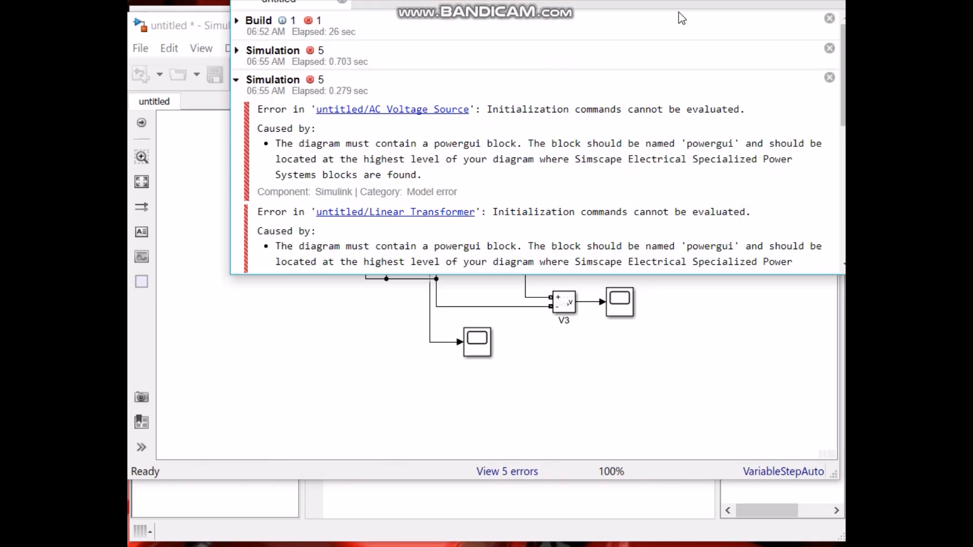
left_click_drag(648, 0, 621, 92)
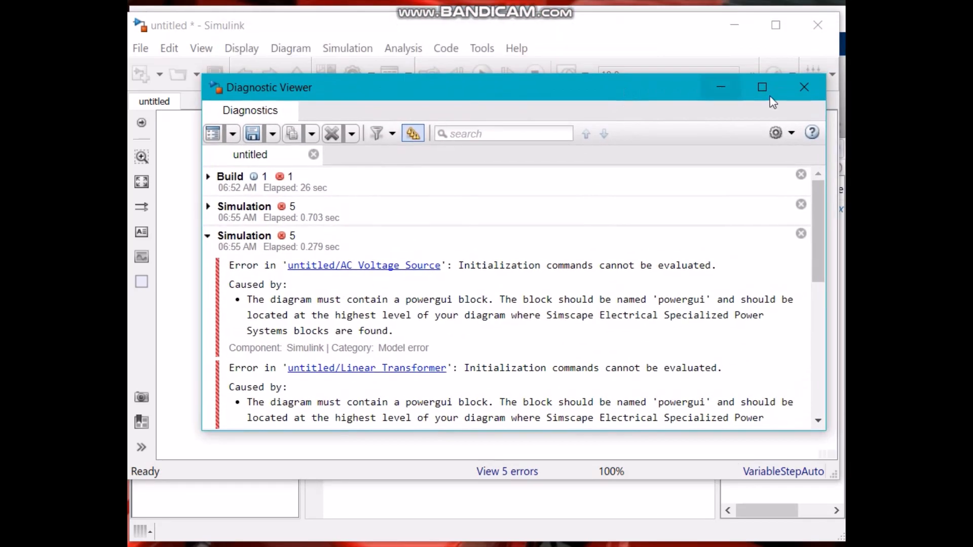
left_click(804, 89)
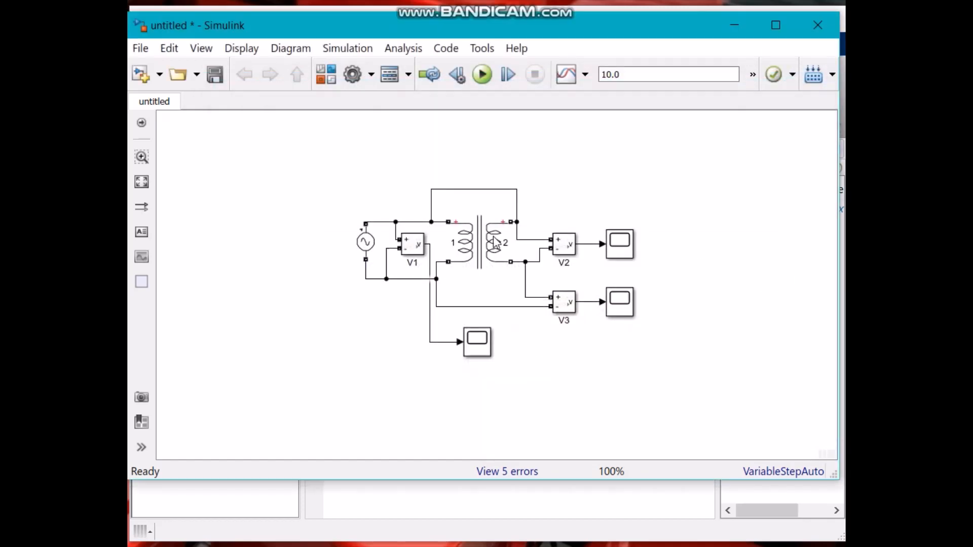
Search the library for powergui, add the powergui block to the model, and run the simulation.
left_click(327, 75)
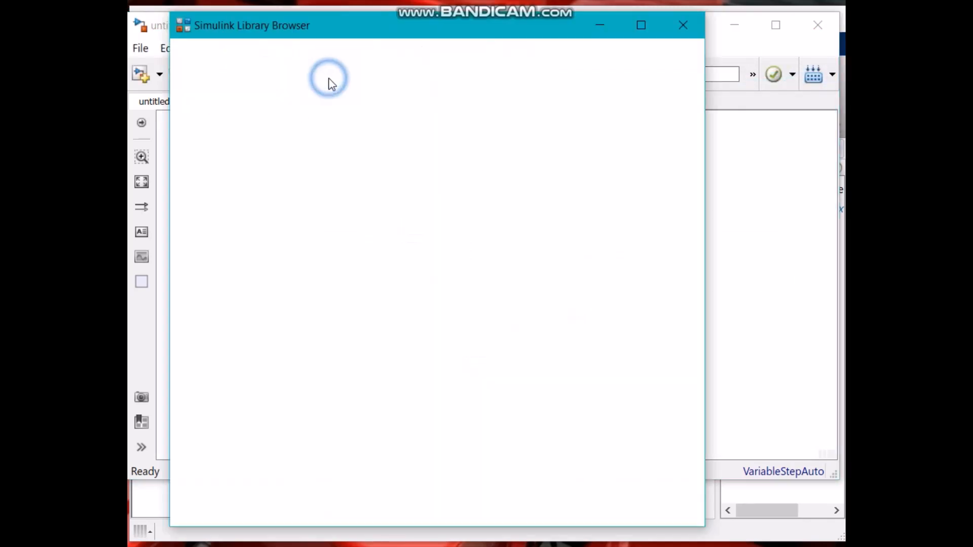
double_click(284, 46)
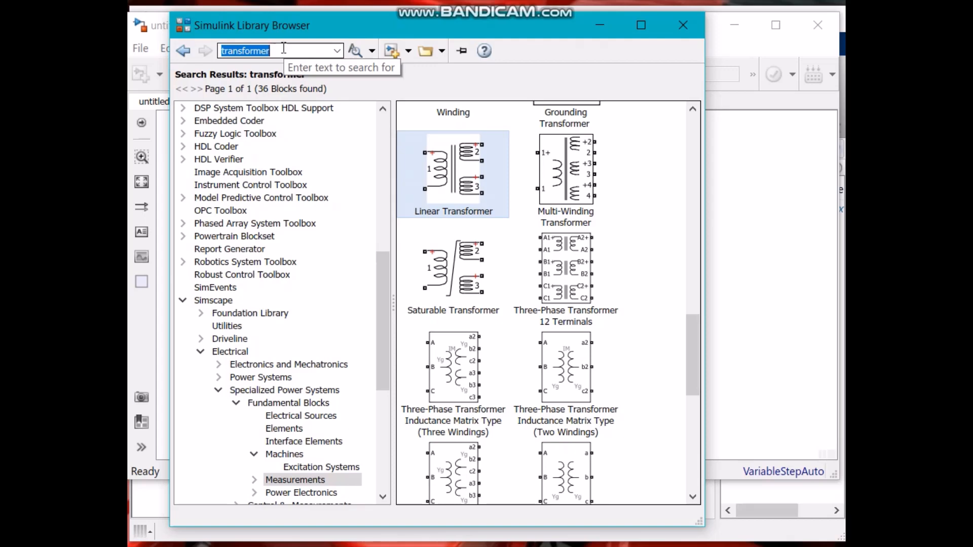
type("powe")
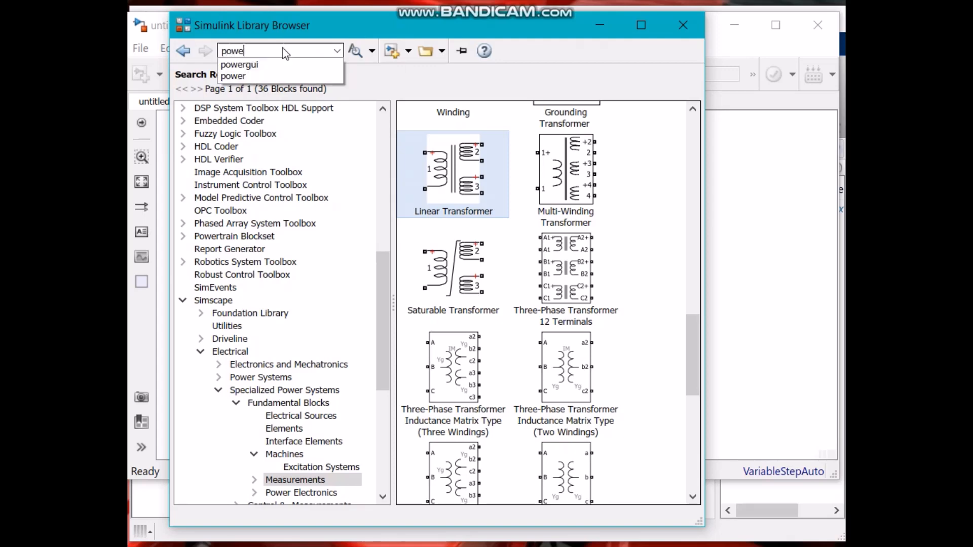
key("Down")
key("Return")
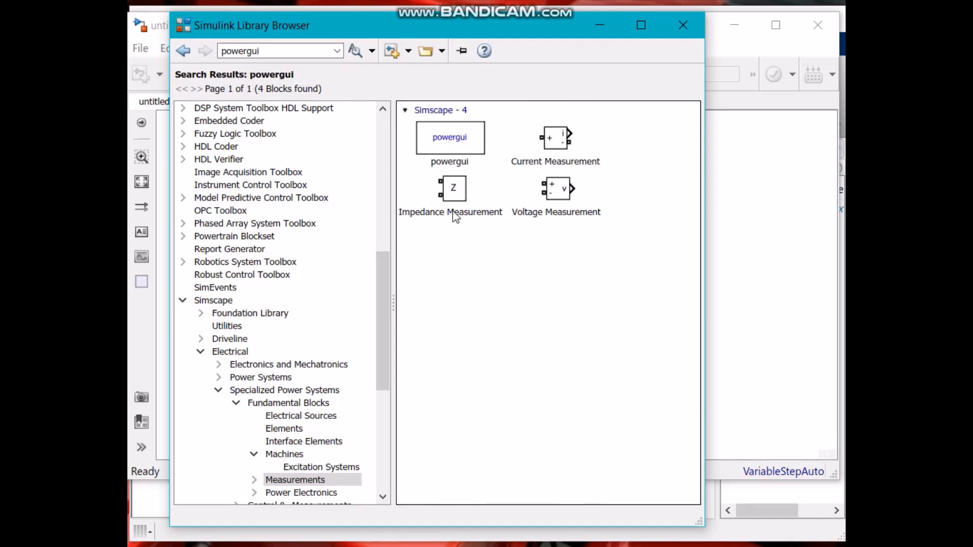
left_click_drag(450, 137, 276, 186)
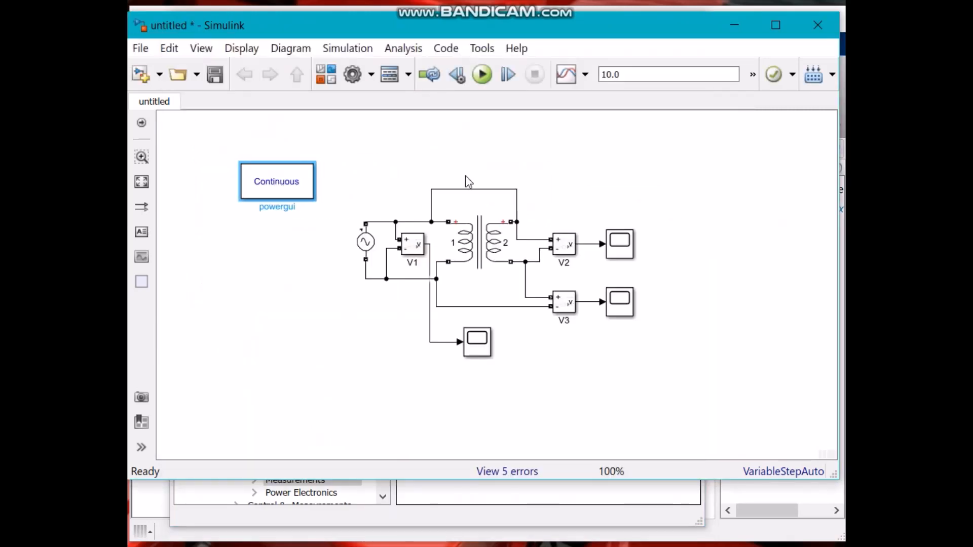
left_click(482, 76)
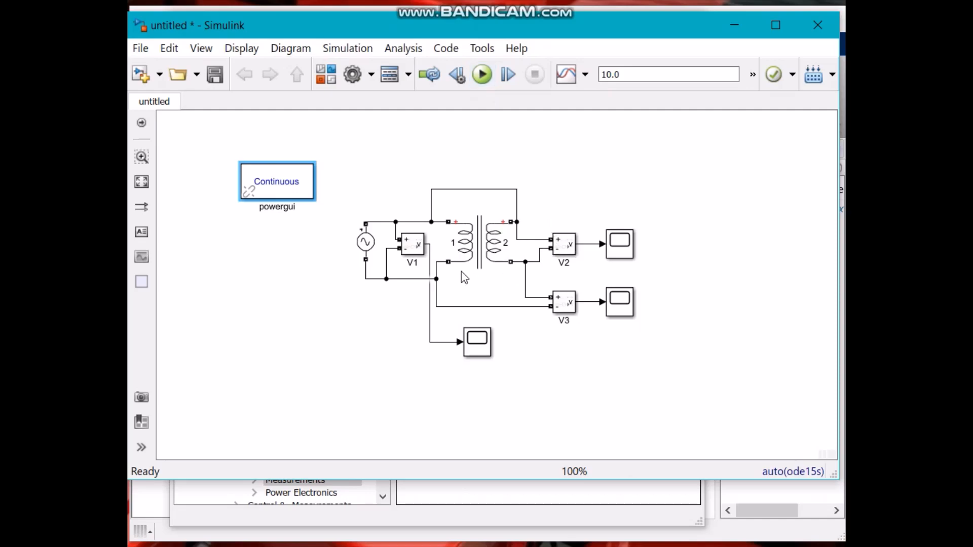
left_click(361, 328)
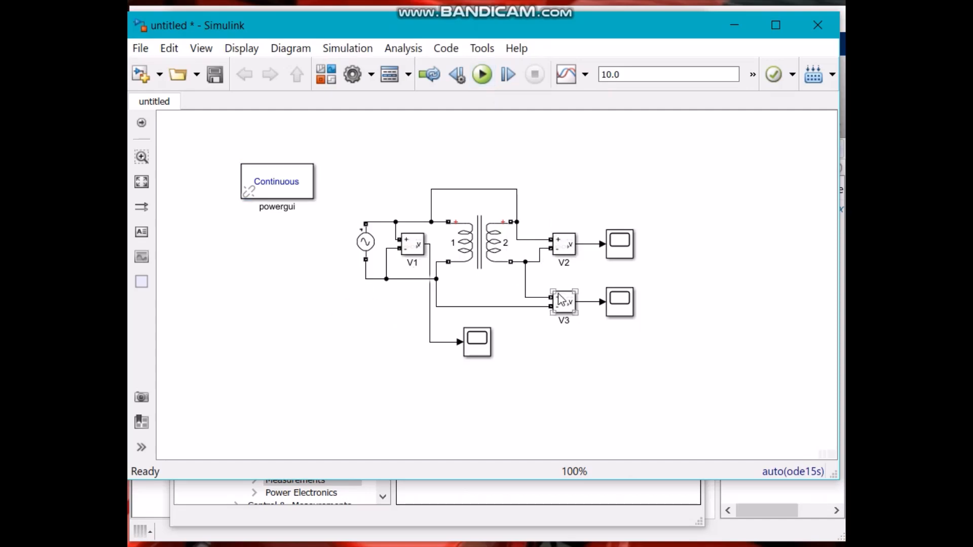
Review the polarity test procedure and results table in the lab manual.
key("alt+Tab")
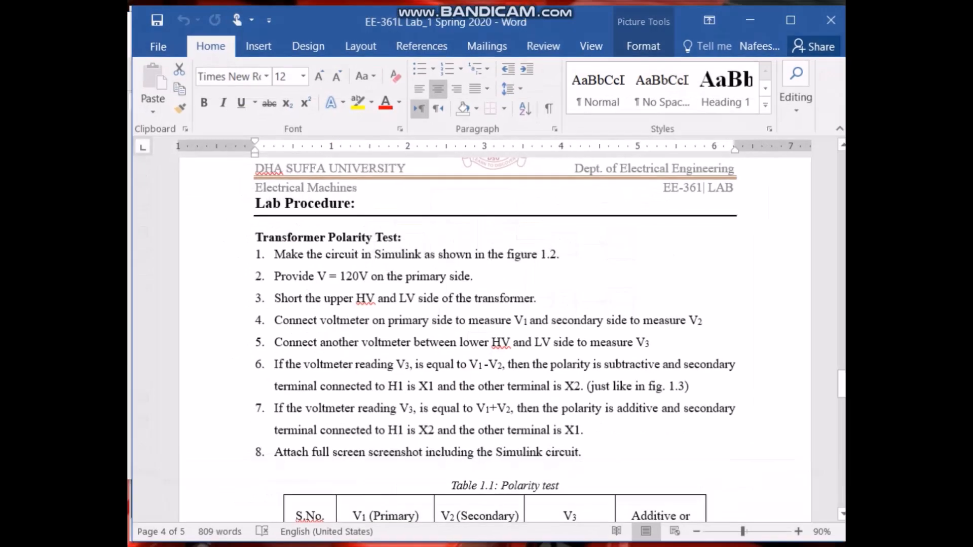
scroll(303, 431, "down", 3)
scroll(303, 432, "down", 2)
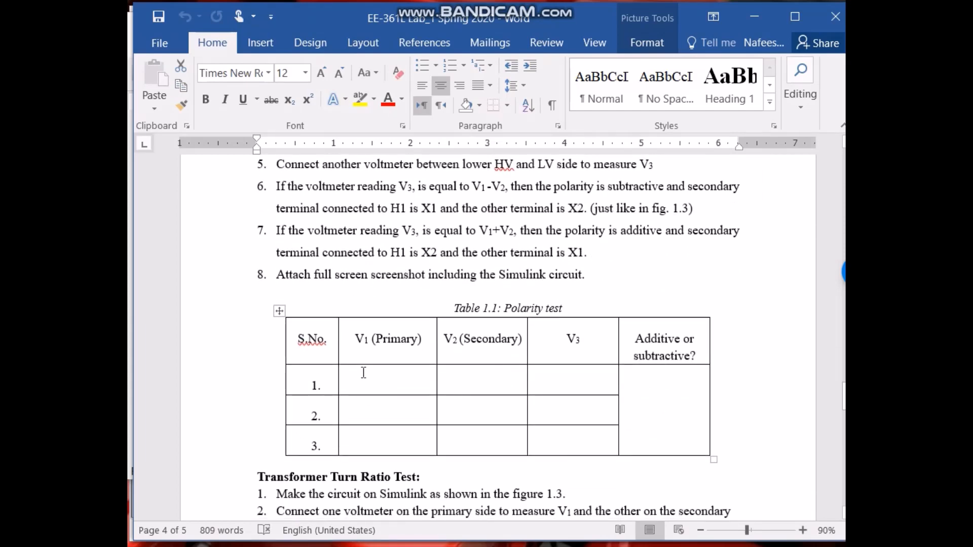
key("alt+Tab")
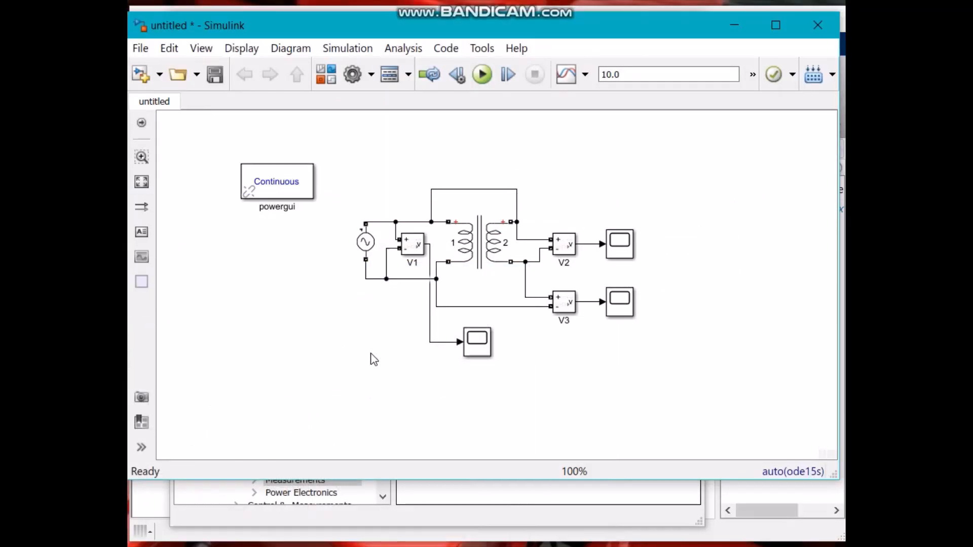
Open the V1 voltage measurement block's parameters and cancel the dialog.
left_click(416, 248)
double_click(416, 248)
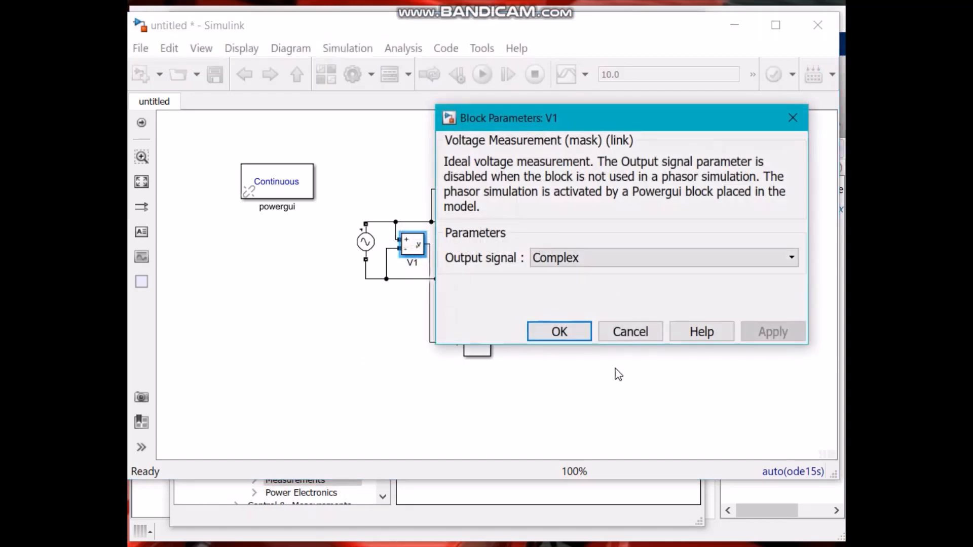
left_click(634, 334)
Open the V1 scope, autoscale its axes, and zoom in on the waveform peak.
left_click(478, 350)
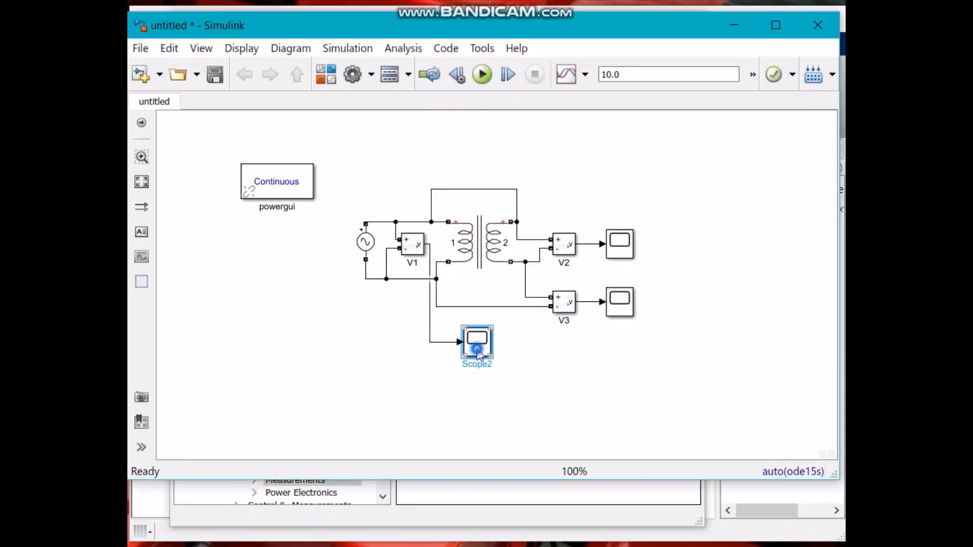
double_click(478, 355)
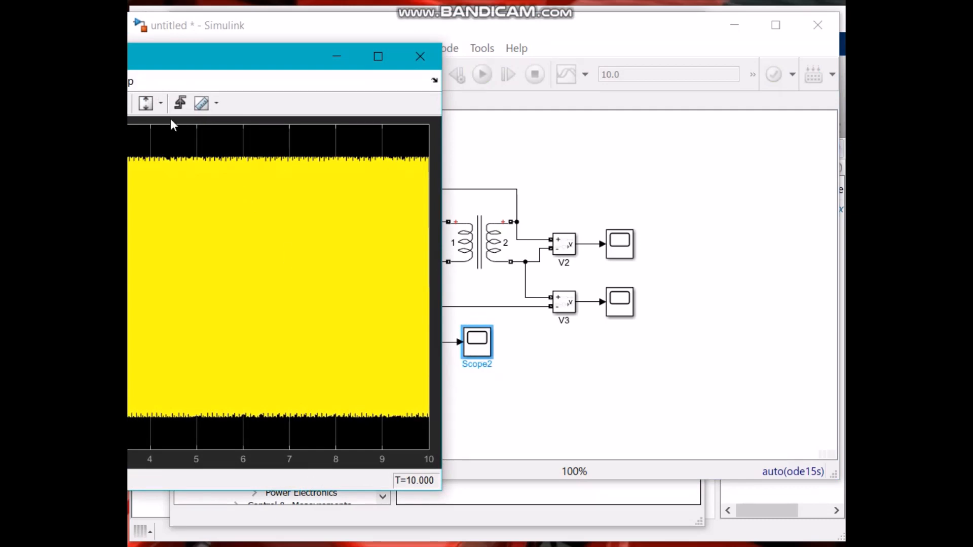
left_click(160, 105)
left_click_drag(55, 43, 266, 27)
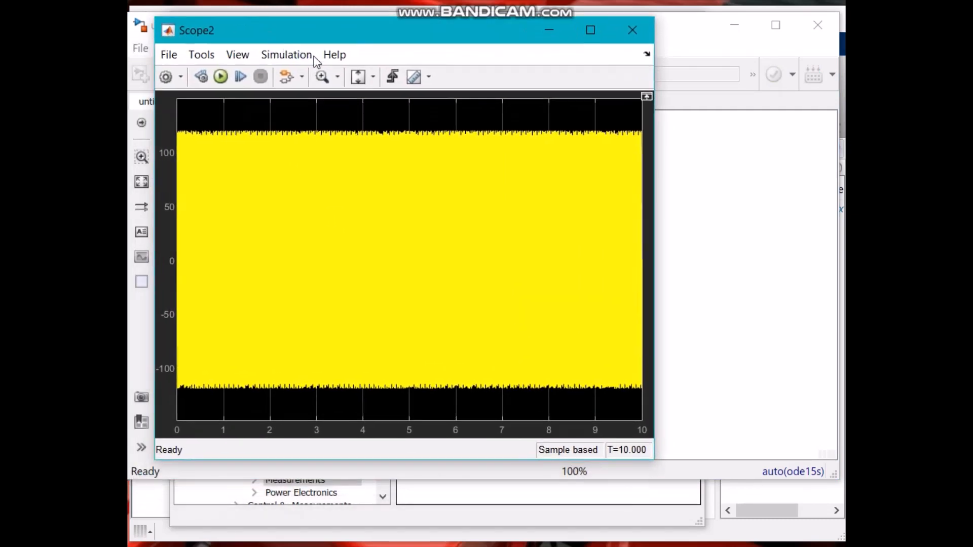
left_click(370, 77)
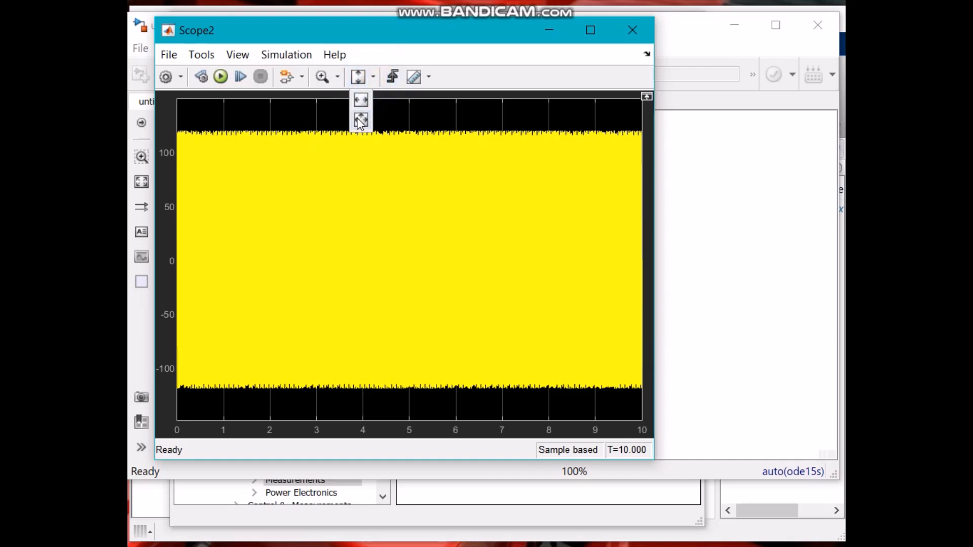
left_click(361, 121)
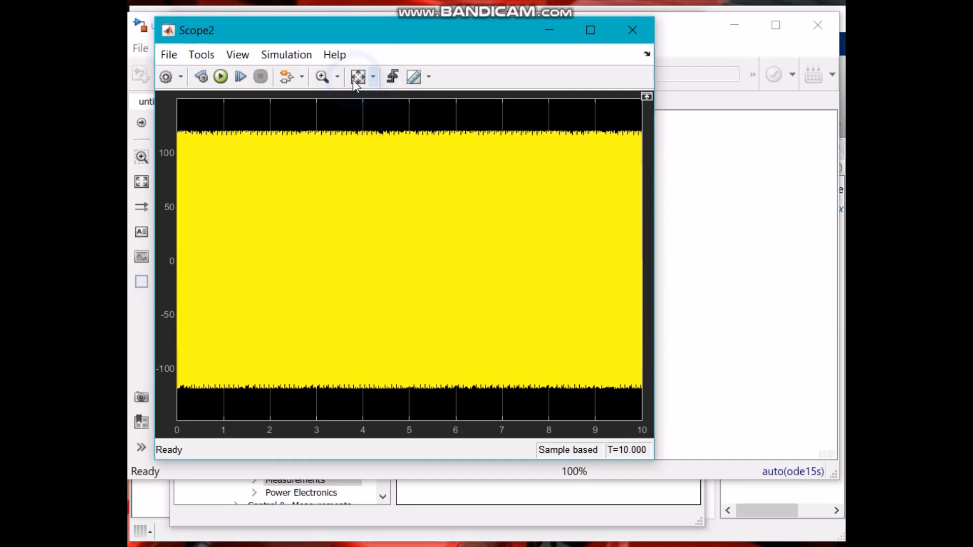
left_click(324, 77)
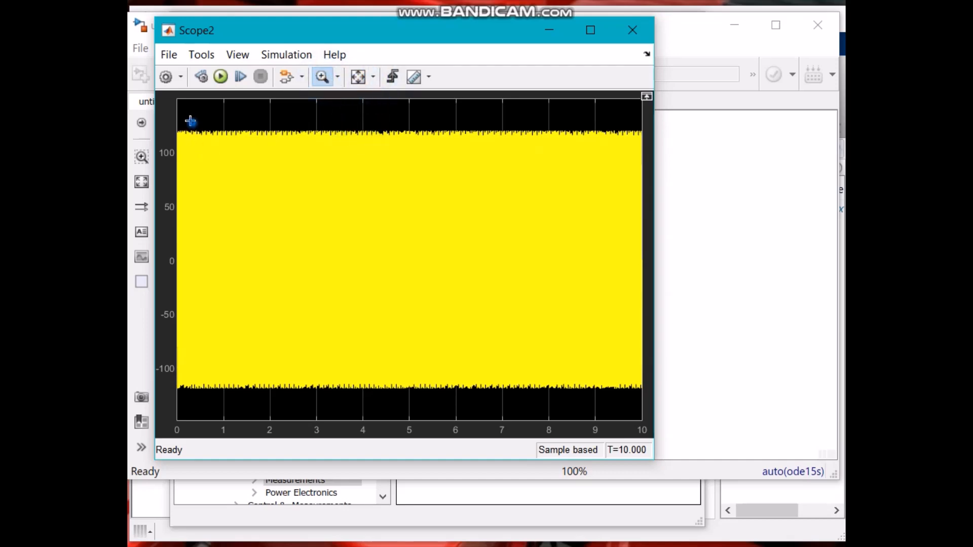
left_click_drag(193, 124, 222, 396)
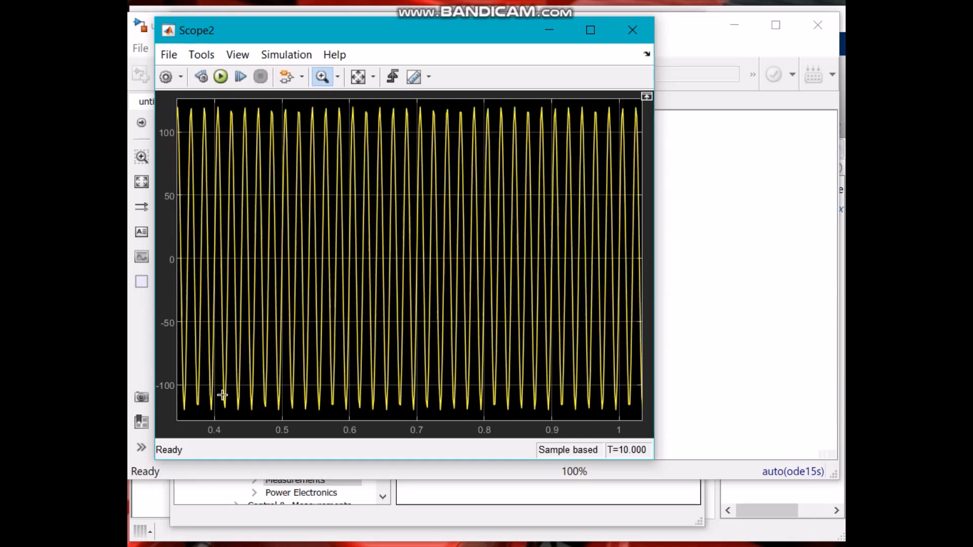
left_click_drag(184, 105, 315, 159)
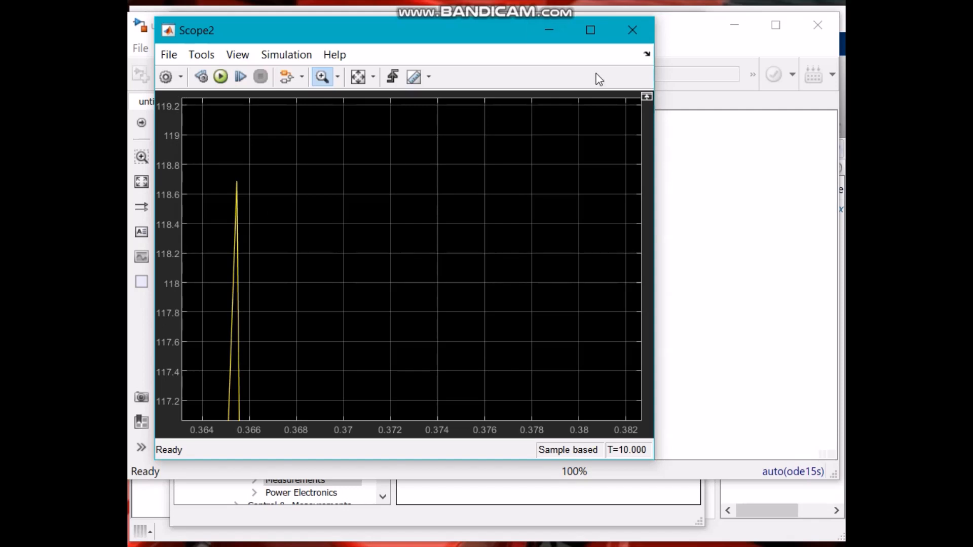
left_click(549, 30)
left_click(427, 374)
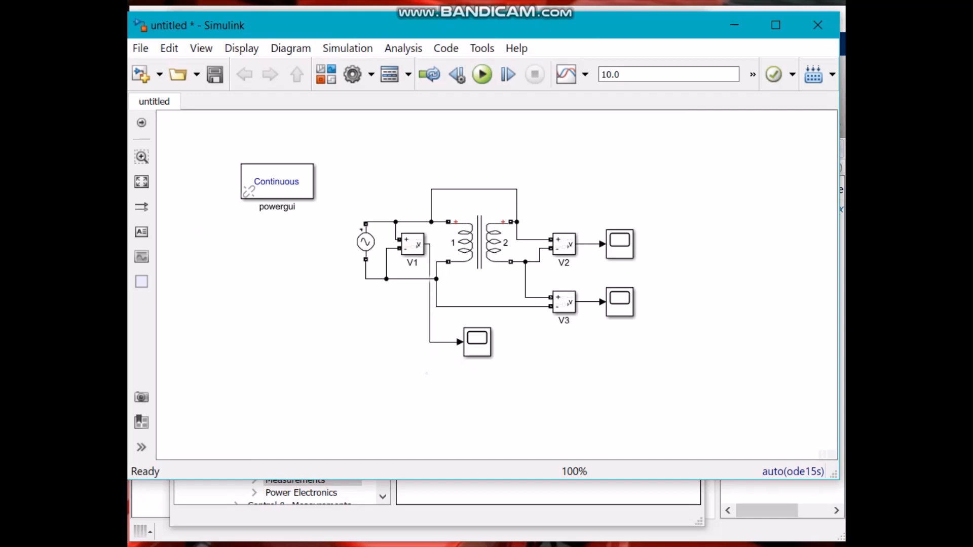
Enter 119 as the primary voltage V1 in row 1 of the polarity test table.
key("alt+Tab")
left_click(400, 379)
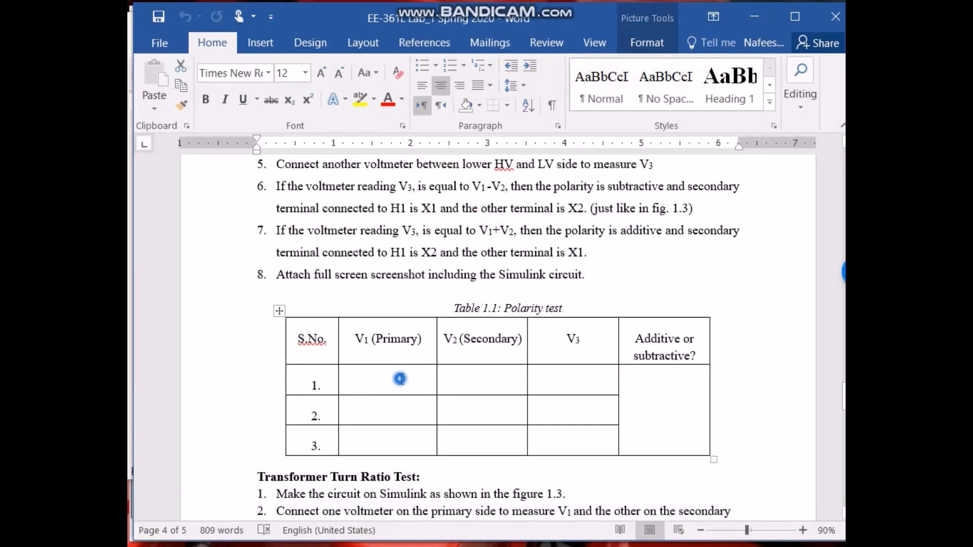
type("11")
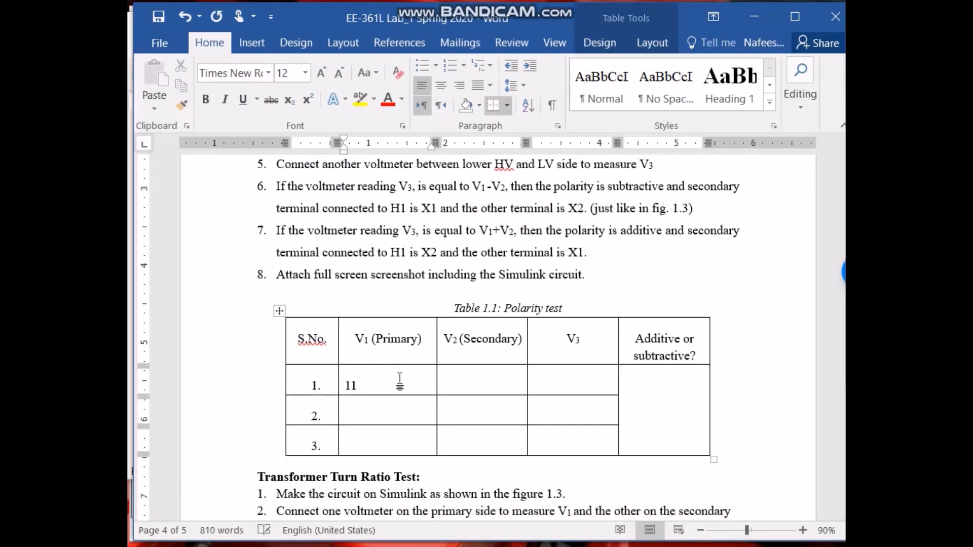
type("9")
Open the V2 voltage measurement block's parameters and cancel the dialog.
key("alt+Tab")
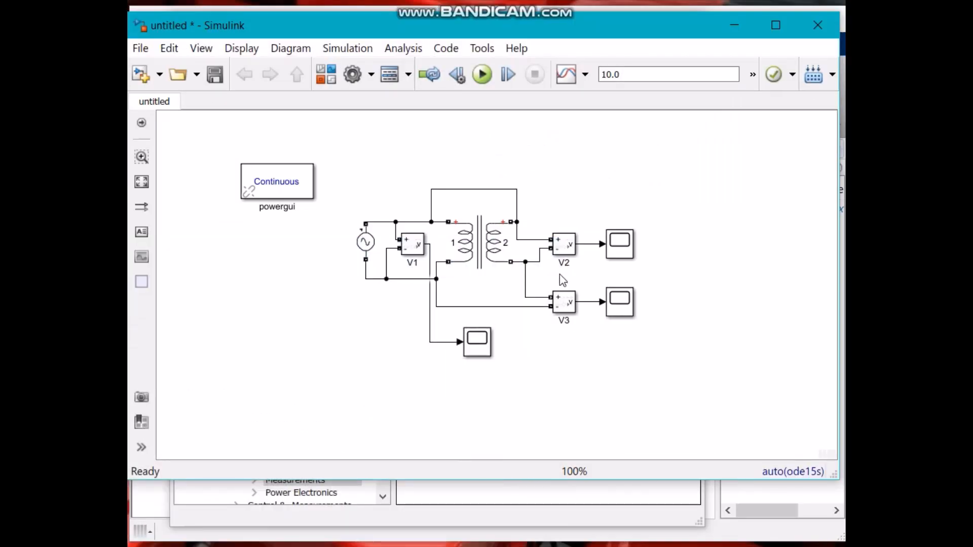
double_click(570, 248)
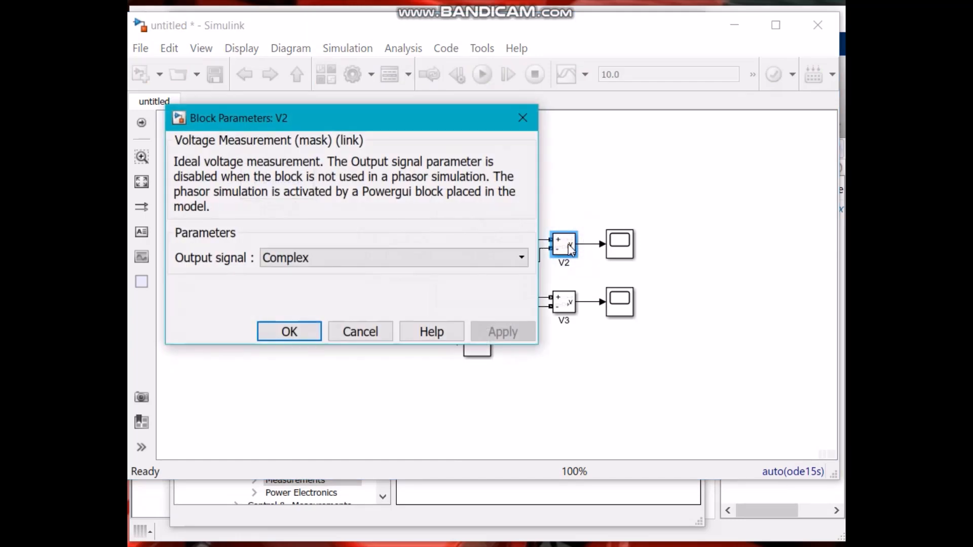
left_click(366, 333)
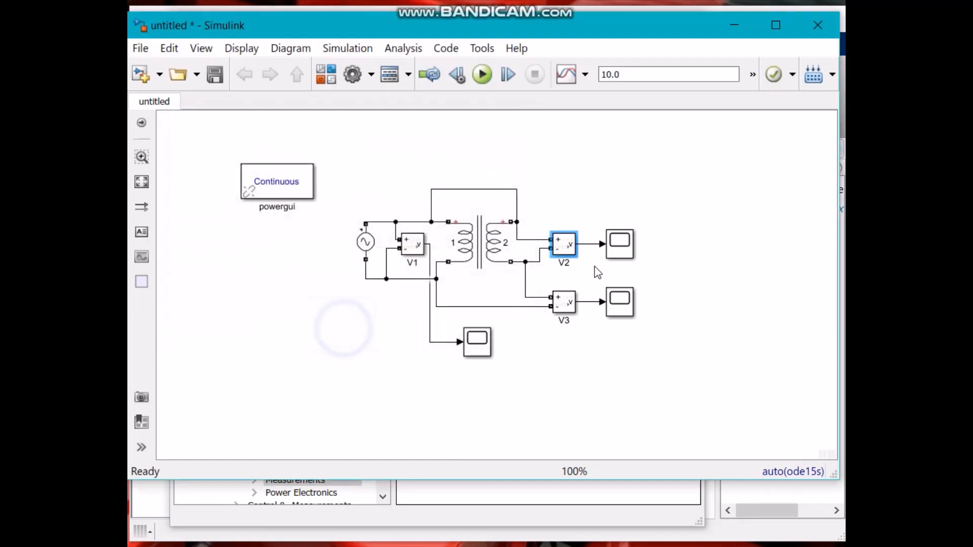
Open the V2 scope, autoscale its axes, and zoom in on the waveform peaks.
double_click(620, 244)
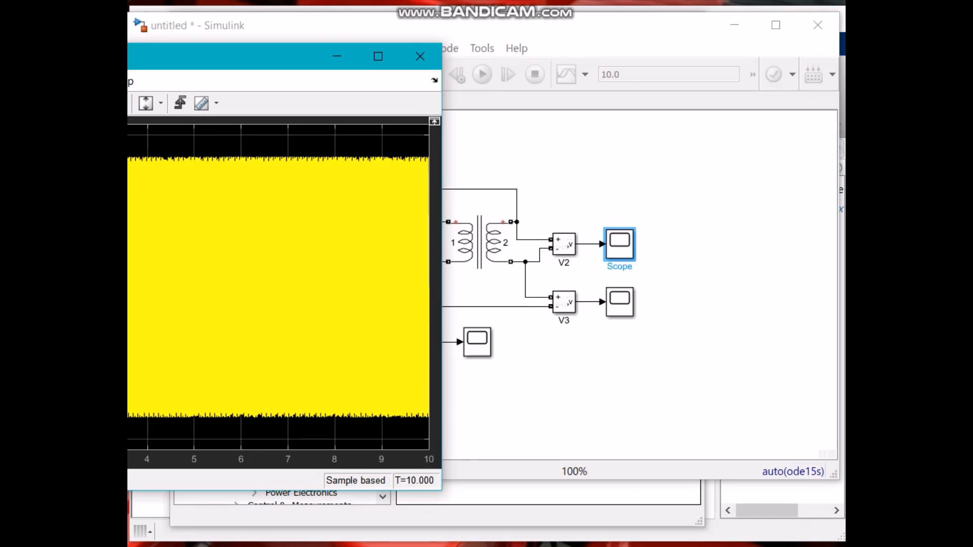
left_click_drag(0, 153, 32, 423)
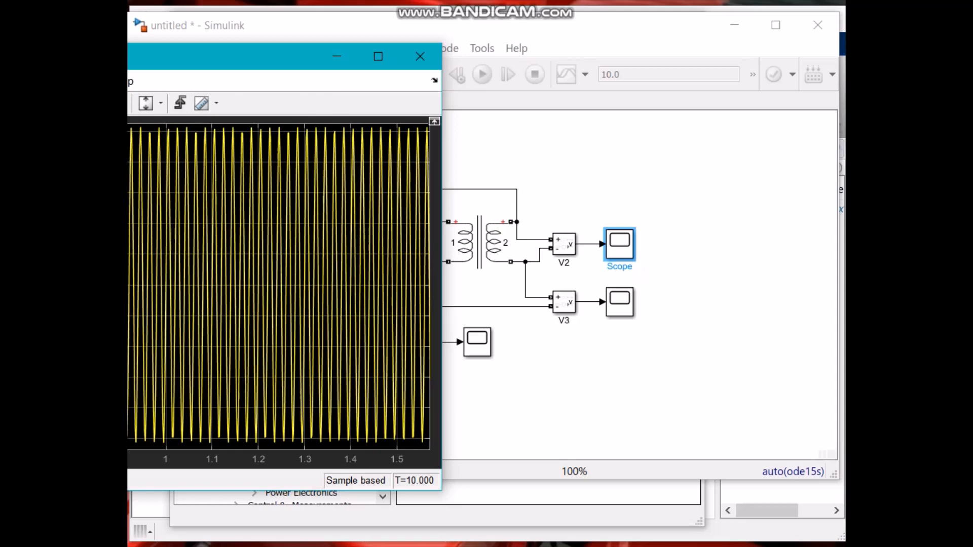
left_click_drag(0, 132, 35, 148)
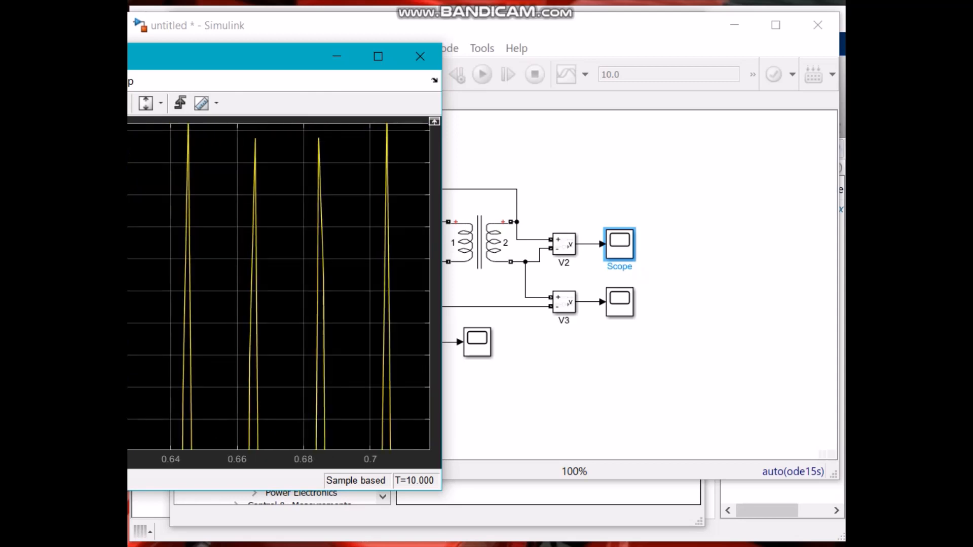
left_click_drag(266, 60, 500, 68)
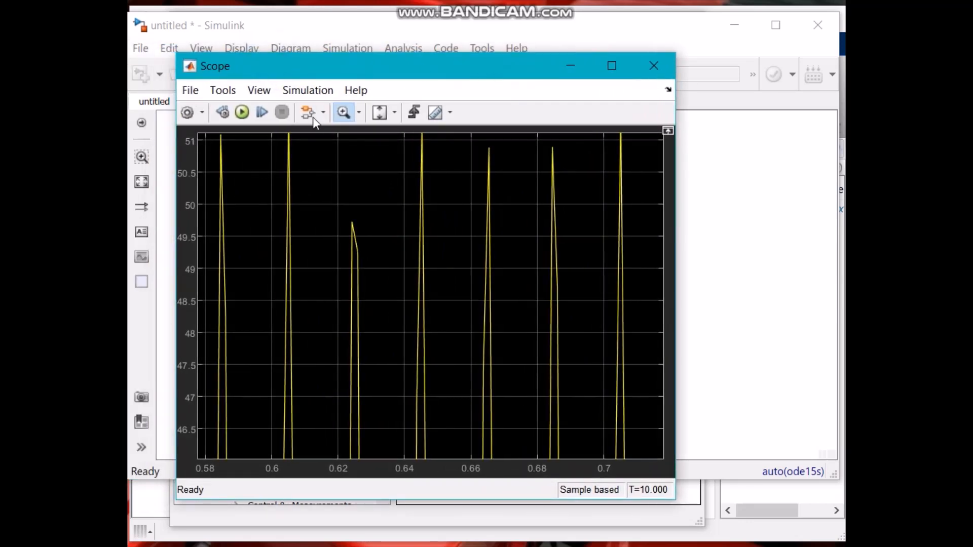
left_click(393, 113)
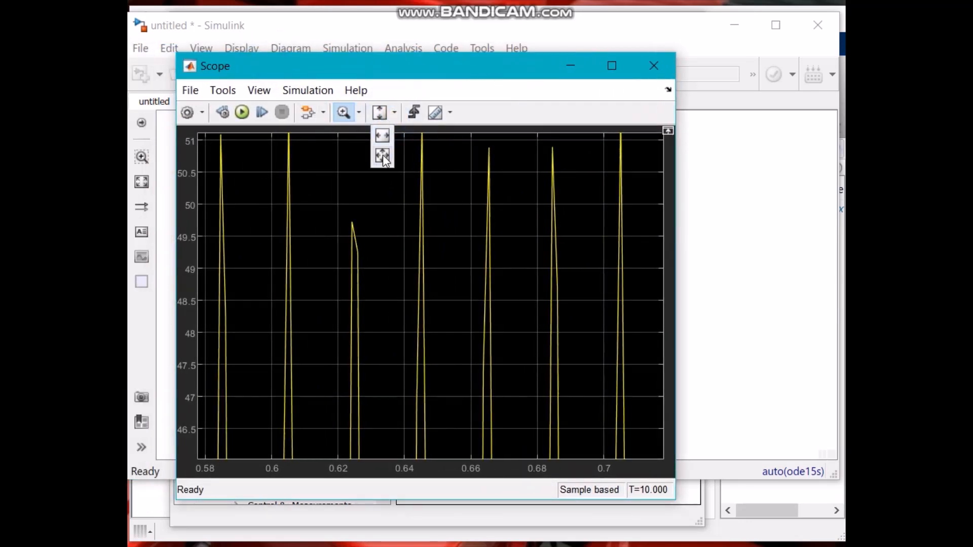
left_click(382, 157)
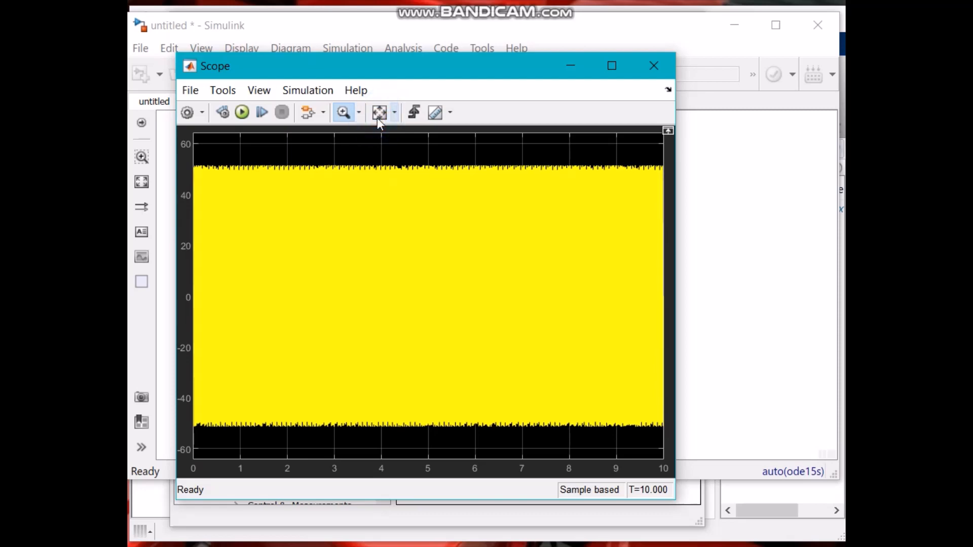
left_click_drag(205, 159, 337, 274)
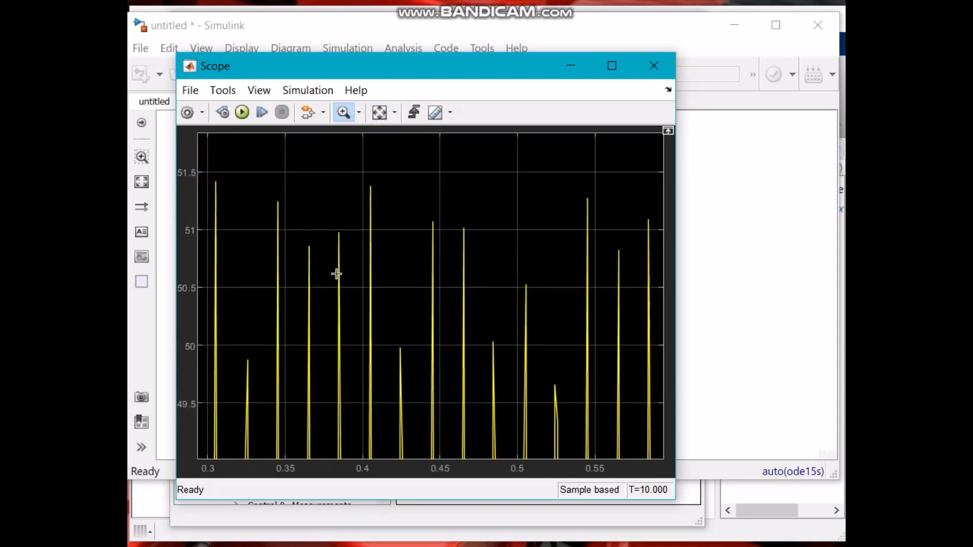
left_click(652, 69)
Enter 51 as the secondary voltage V2 in row 1 of the polarity test table.
key("alt+Tab")
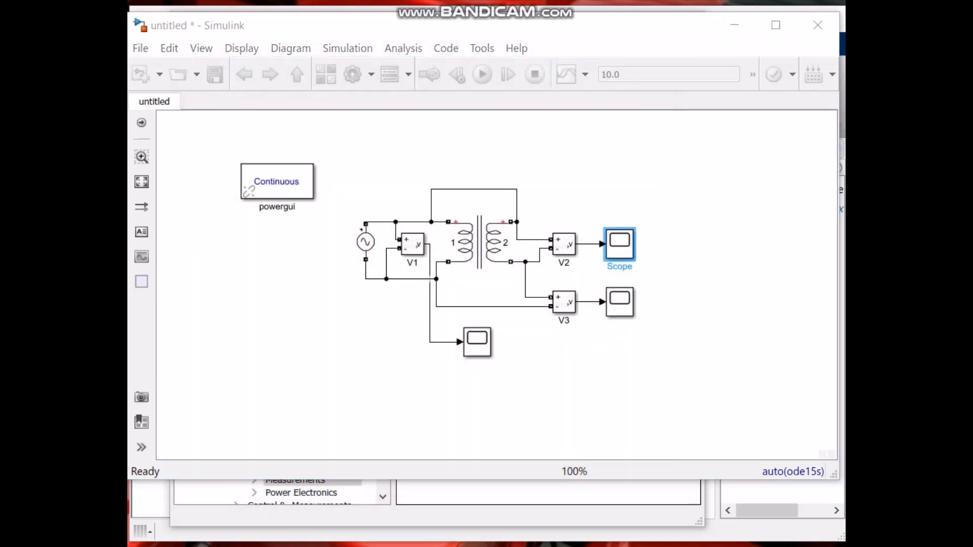
left_click(454, 376)
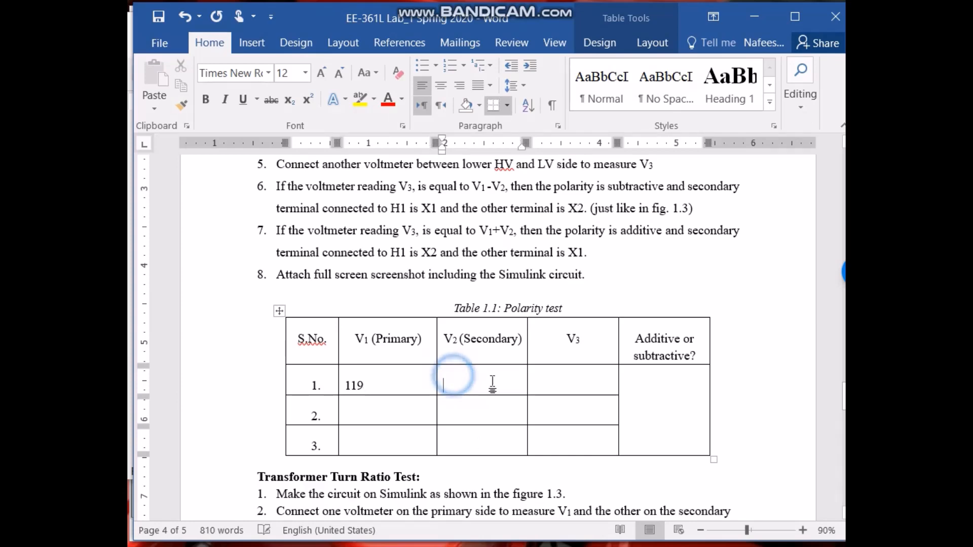
type("51")
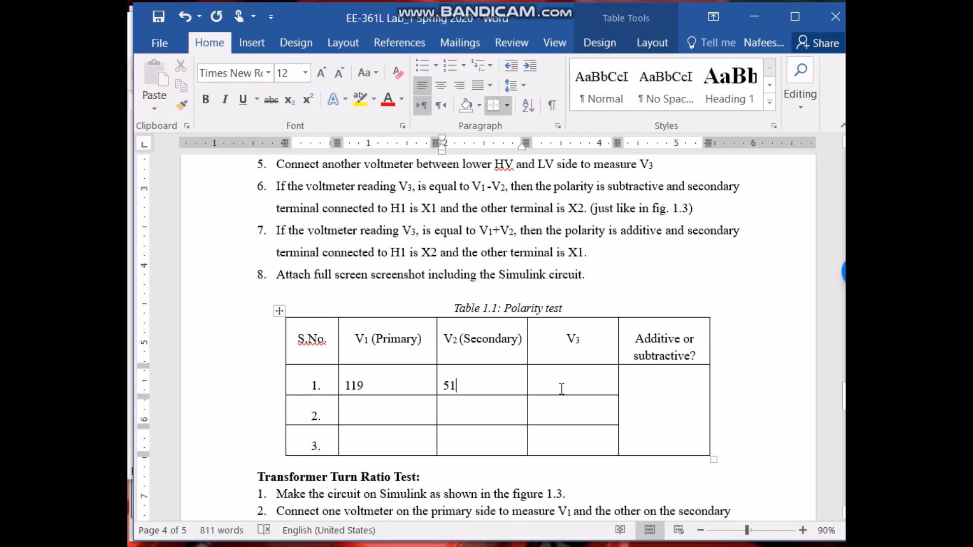
Open the V3 scope and zoom in on the waveform peaks.
left_click(747, 10)
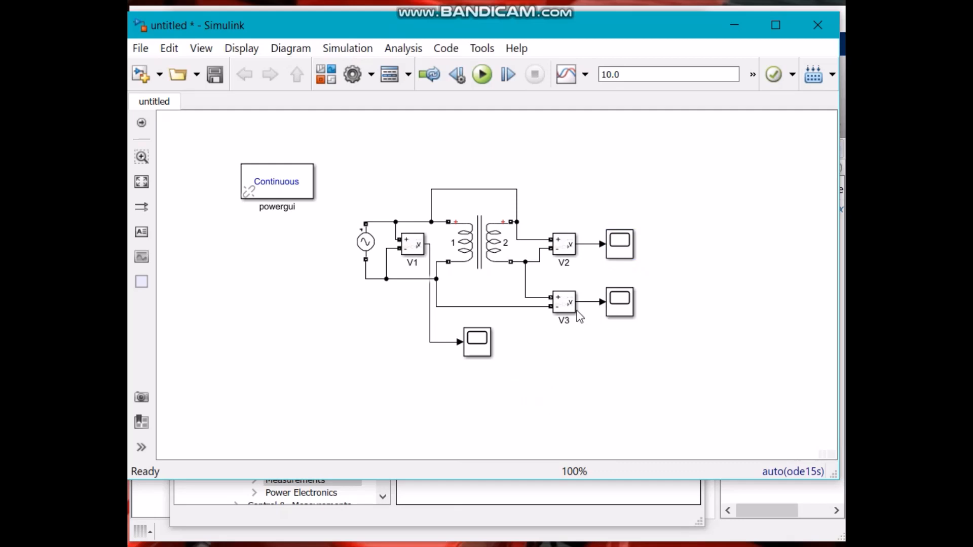
left_click(624, 311)
double_click(624, 311)
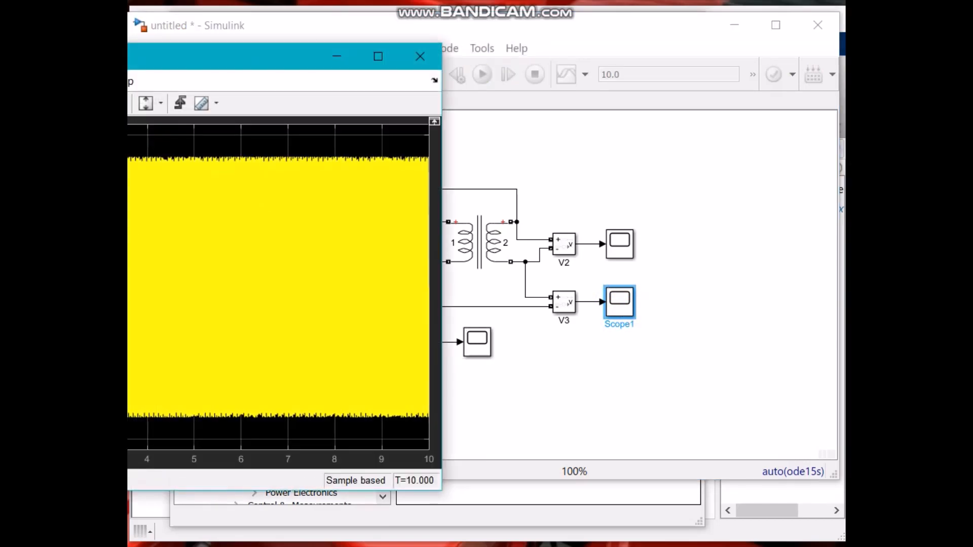
scroll(278, 288, "up", 3)
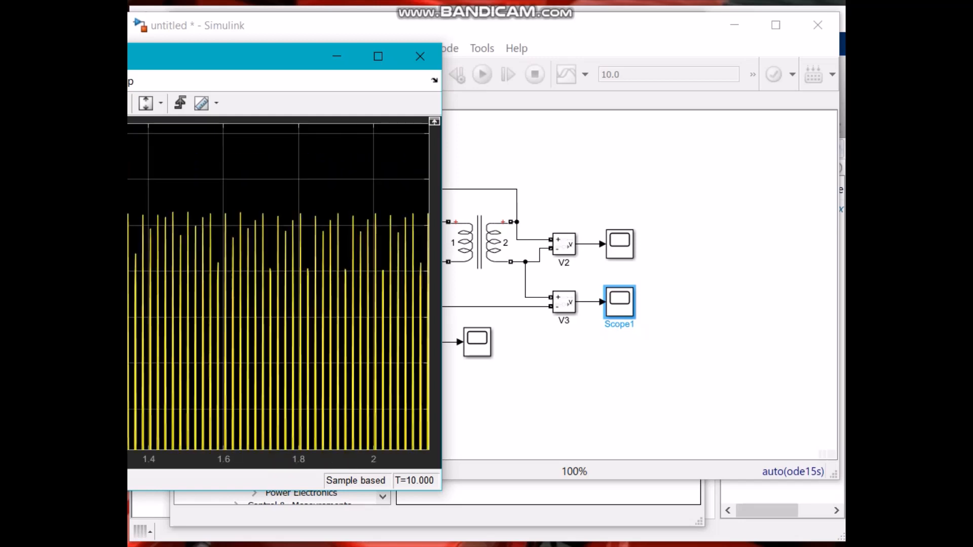
scroll(278, 287, "up", 2)
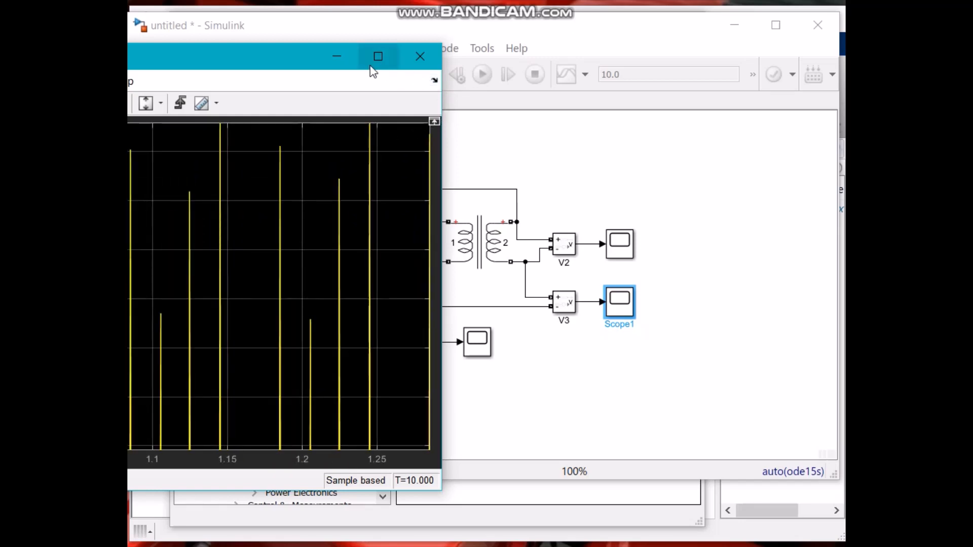
left_click(334, 57)
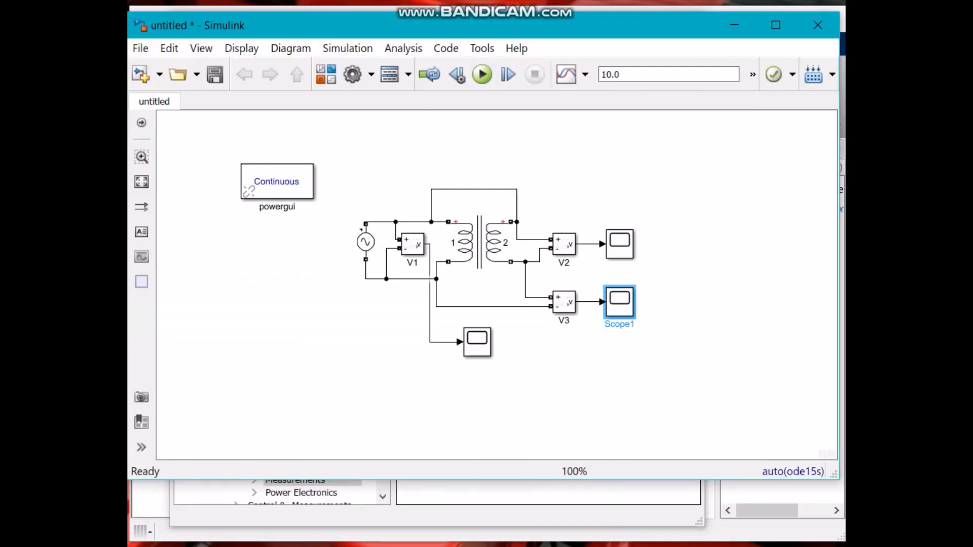
left_click(167, 538)
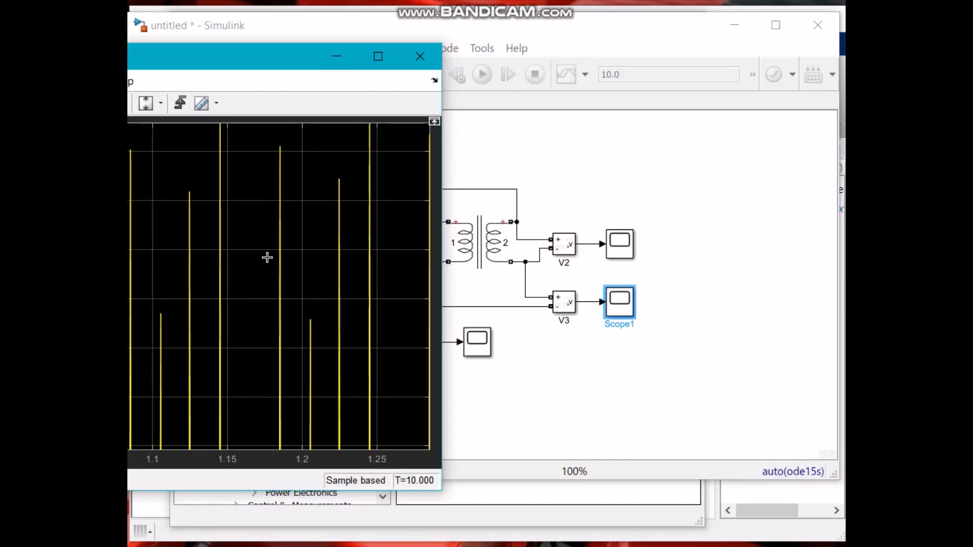
left_click_drag(267, 59, 554, 62)
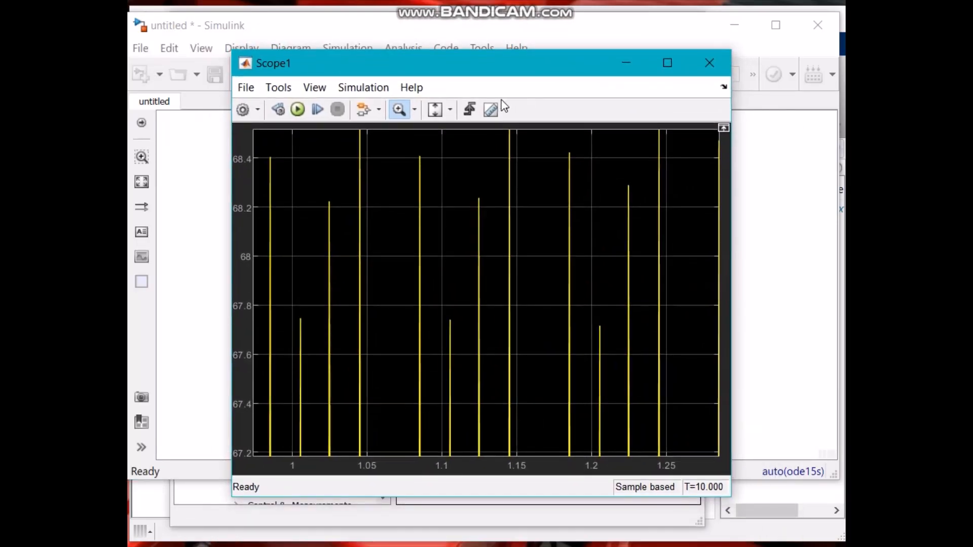
Autoscale the V3 scope's axes, zoom in on the waveform peaks again, and close the scope.
left_click(451, 111)
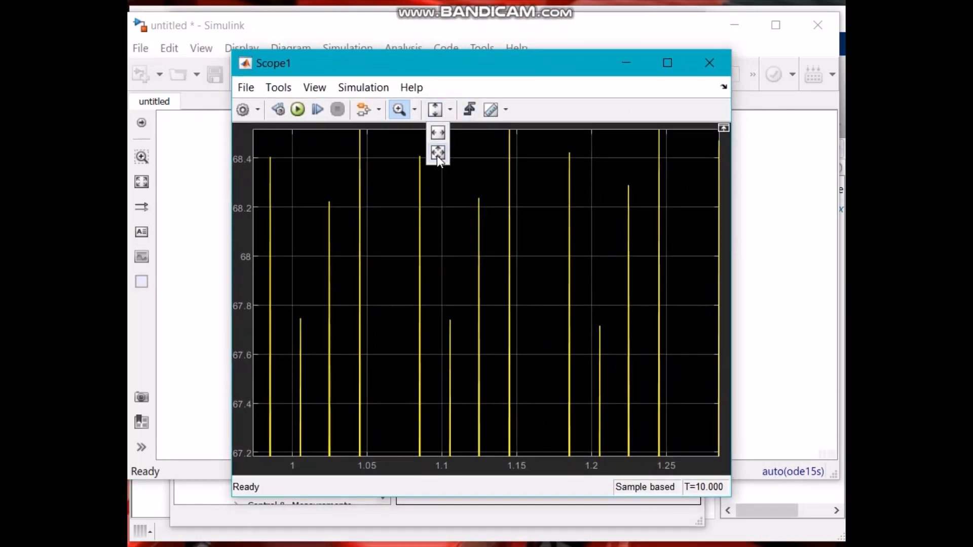
left_click(437, 154)
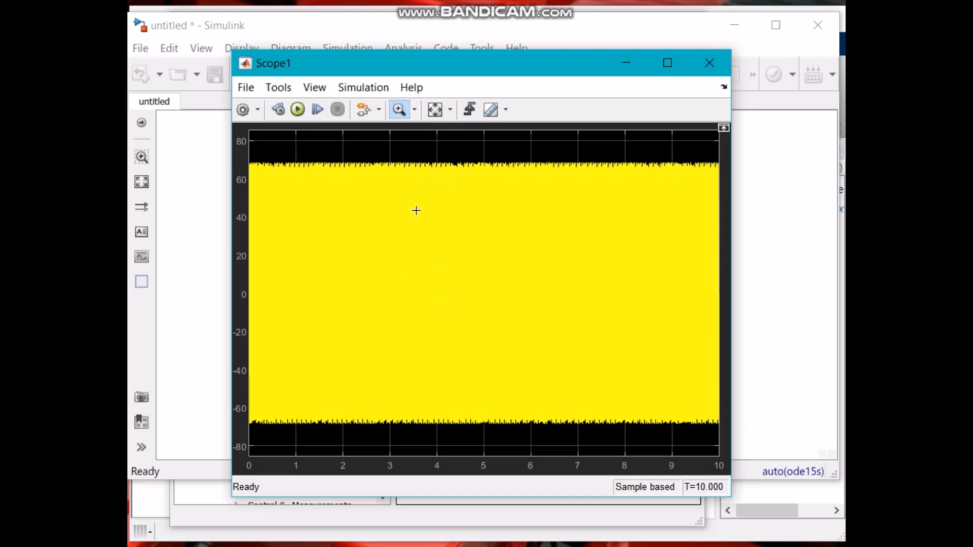
left_click_drag(317, 151, 382, 182)
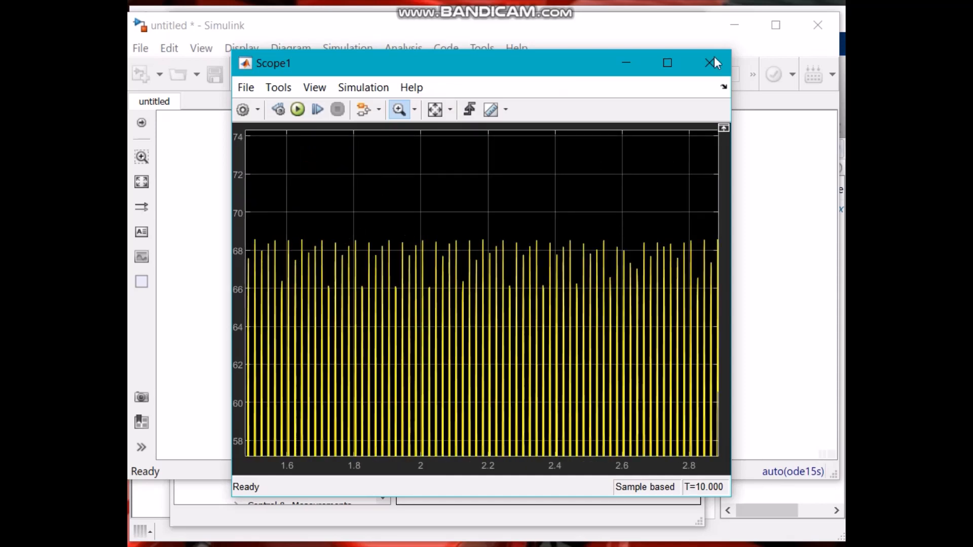
left_click(619, 62)
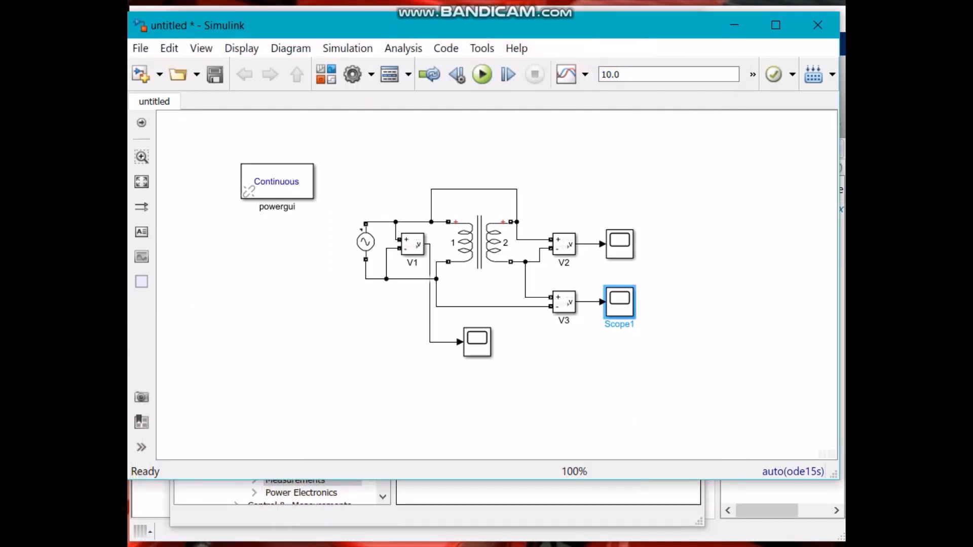
Switch to Word and enter 68 as V3 in row 1 of the polarity test table.
key("alt+Tab")
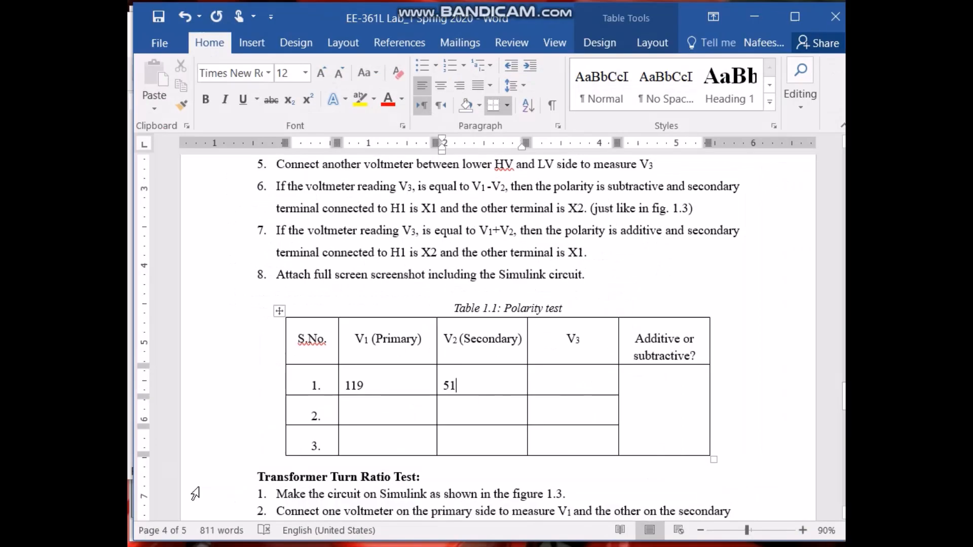
left_click(570, 377)
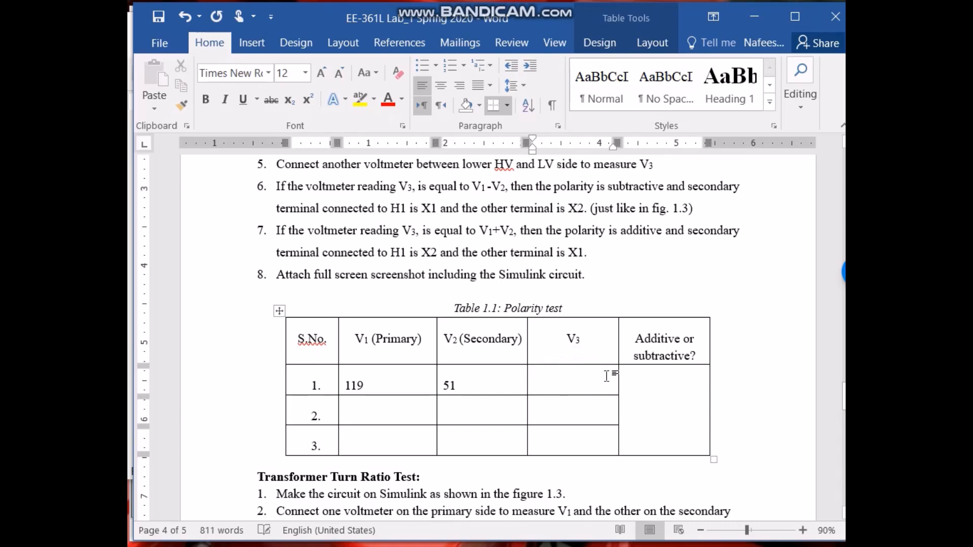
type("68")
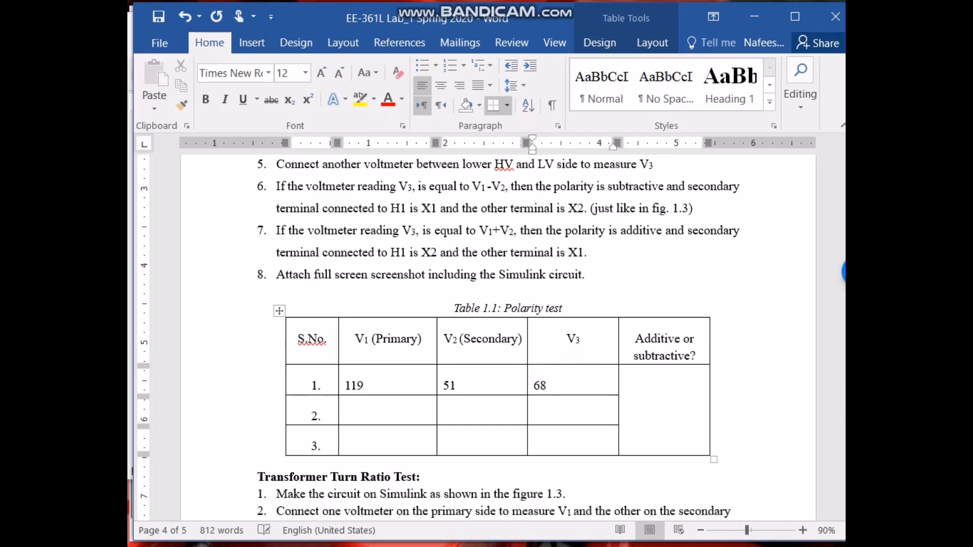
Review the polarity test procedure steps and the values entered in row 1 of the table.
scroll(566, 424, "up", 1)
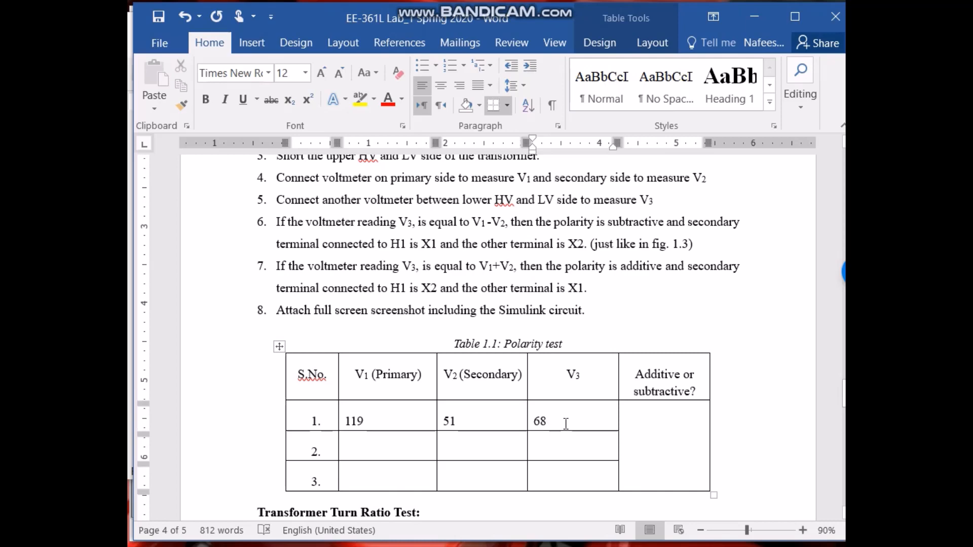
scroll(566, 423, "up", 1)
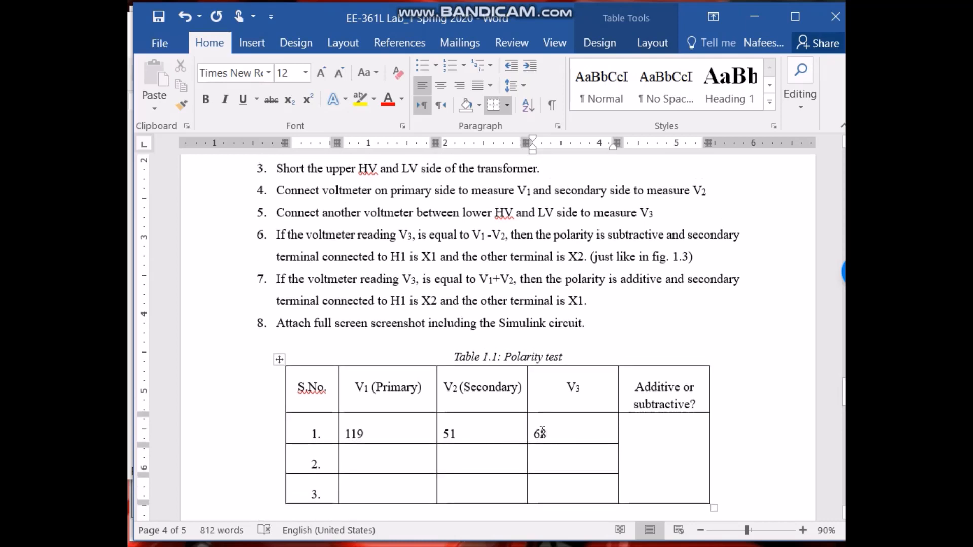
left_click(582, 433)
double_click(553, 434)
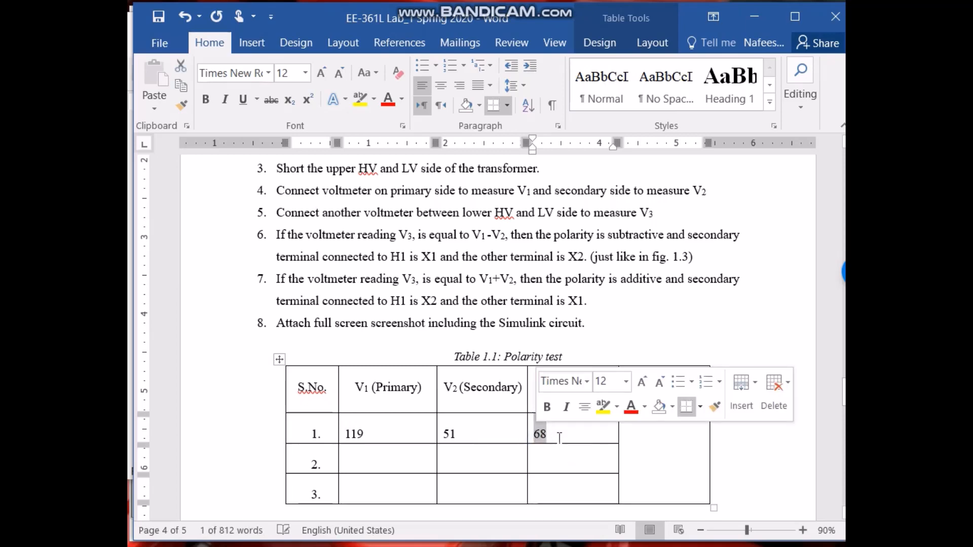
left_click(560, 437)
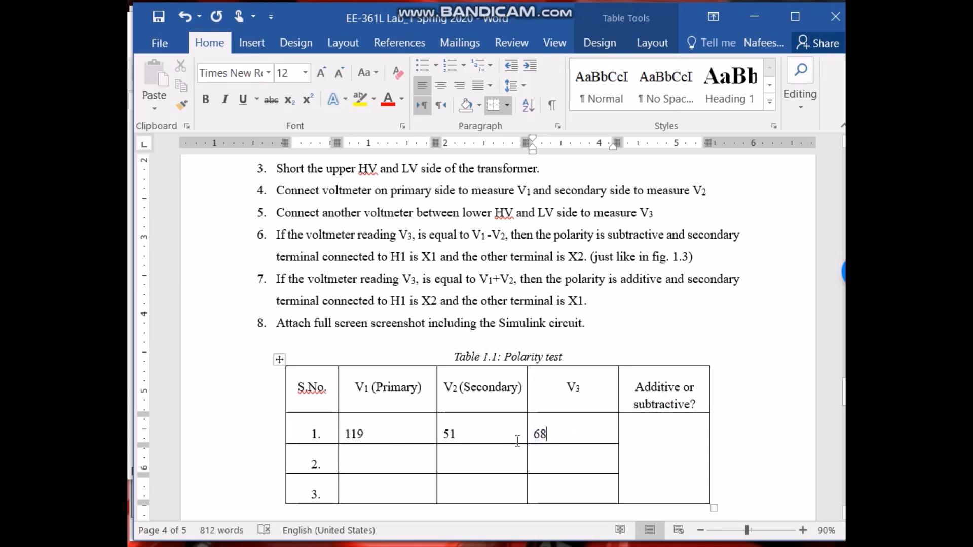
scroll(560, 435, "up", 1)
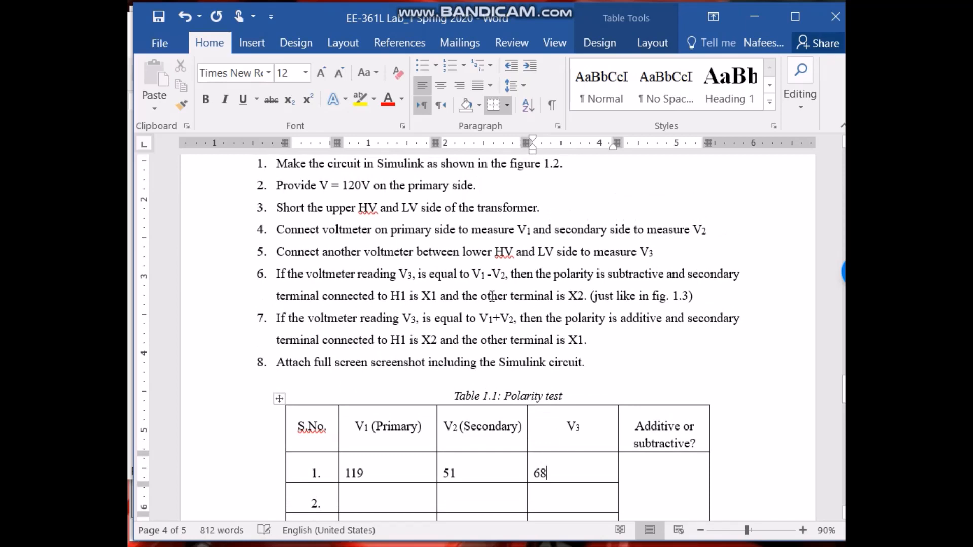
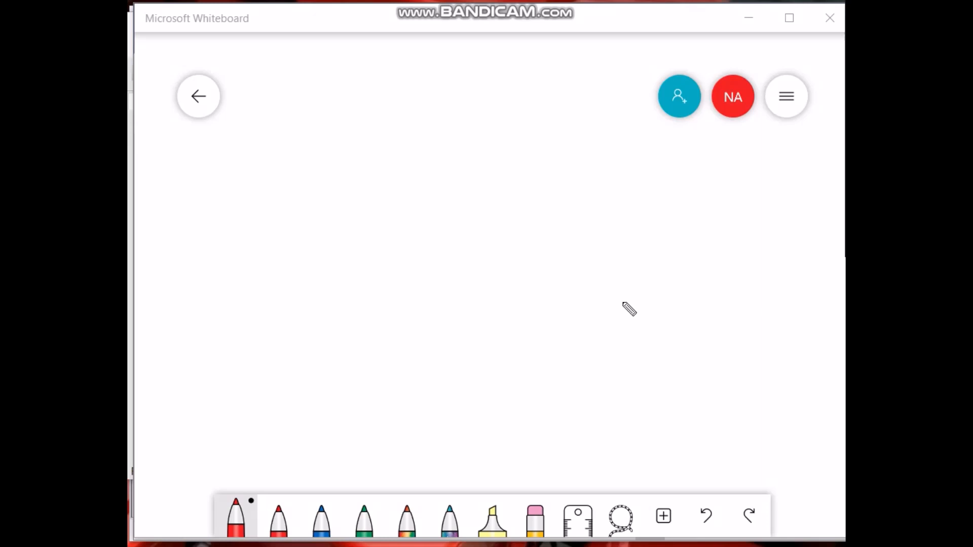
Sketch a transformer with a primary coil and a facing secondary coil on the whiteboard.
mouse_move(244, 122)
left_mouse_down()
mouse_move(284, 124)
mouse_move(349, 147)
mouse_move(336, 247)
mouse_move(237, 251)
left_mouse_up()
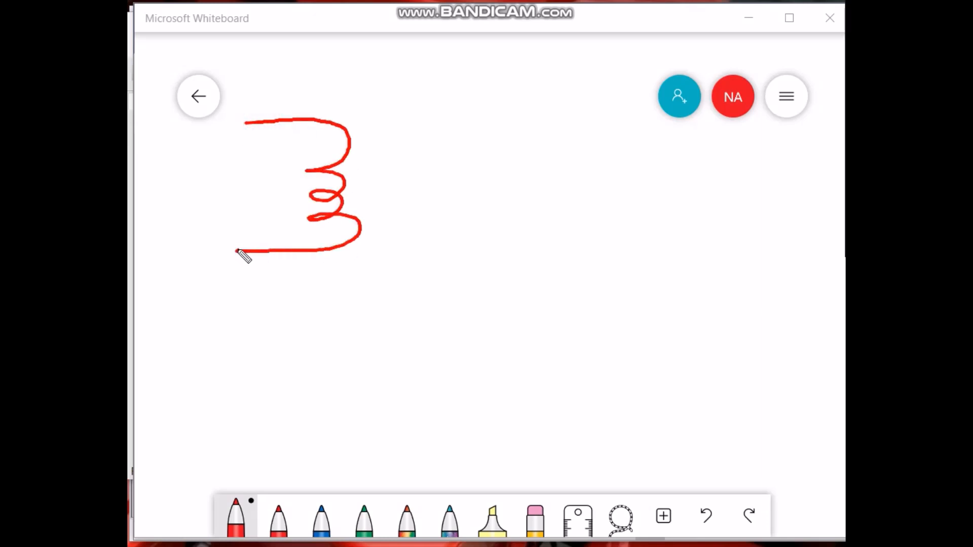
mouse_move(506, 123)
left_mouse_down()
mouse_move(428, 128)
mouse_move(434, 172)
mouse_move(381, 245)
mouse_move(519, 243)
left_mouse_up()
Label the primary coil's terminals H1 at the top and H2 at the bottom, redrawing the 2.
mouse_move(198, 129)
left_mouse_down()
mouse_move(201, 175)
mouse_move(222, 175)
mouse_move(231, 155)
mouse_move(243, 173)
left_mouse_up()
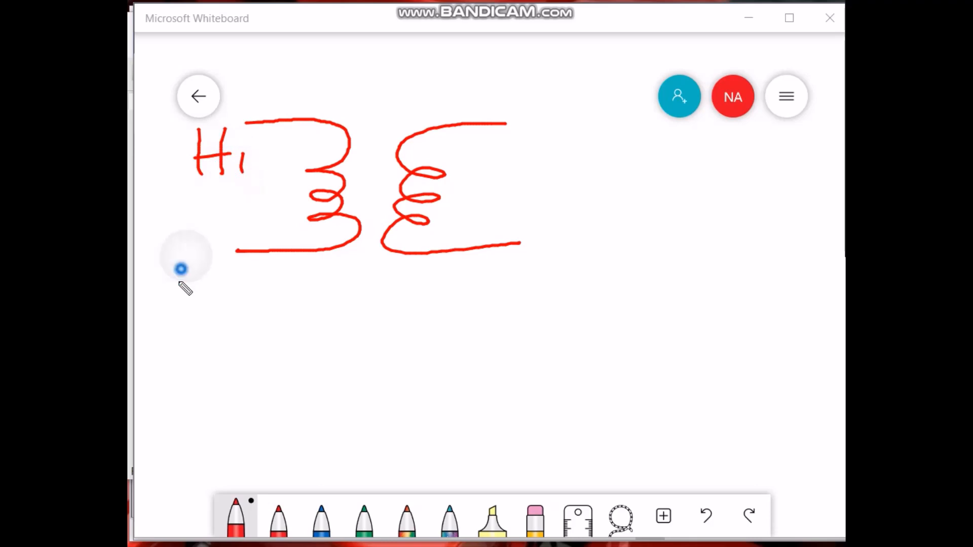
left_click_drag(193, 248, 179, 287)
left_click_drag(216, 248, 205, 283)
mouse_move(180, 275)
left_mouse_down()
mouse_move(223, 267)
mouse_move(249, 287)
left_mouse_up()
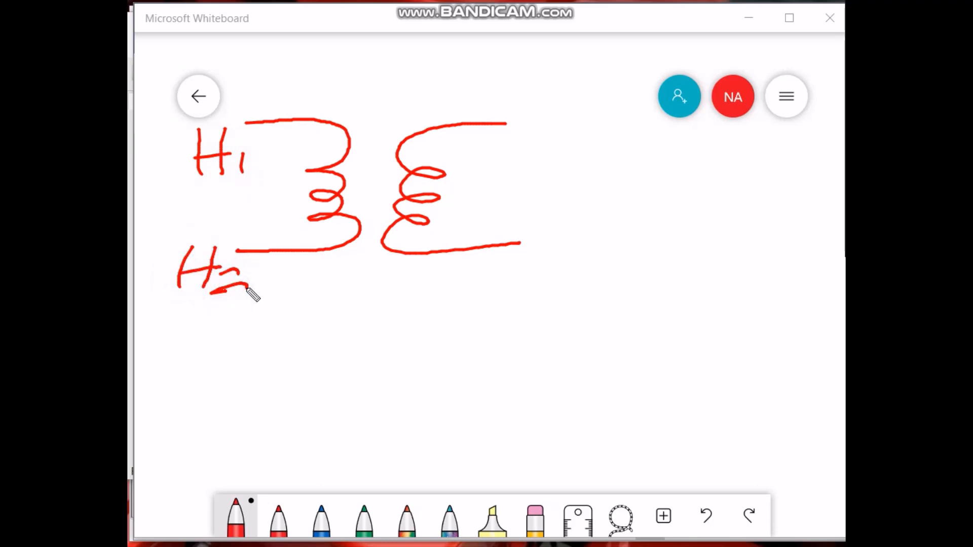
key("ctrl+z")
key("ctrl+z")
mouse_move(223, 270)
left_mouse_down()
mouse_move(225, 302)
mouse_move(245, 308)
left_mouse_up()
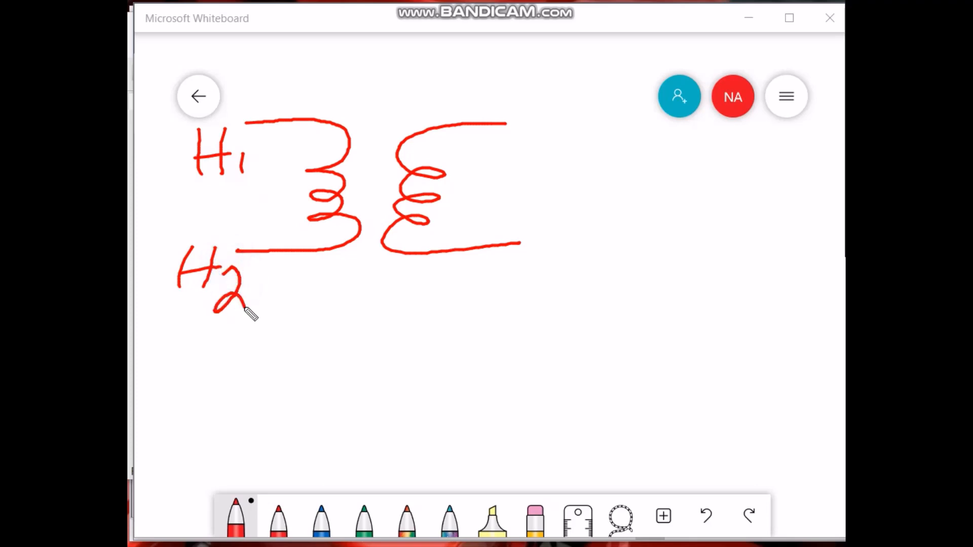
Label the secondary coil's terminals X1 at the top and X2 at the bottom.
left_click_drag(550, 118, 515, 171)
mouse_move(517, 127)
left_mouse_down()
mouse_move(543, 179)
mouse_move(560, 189)
left_mouse_up()
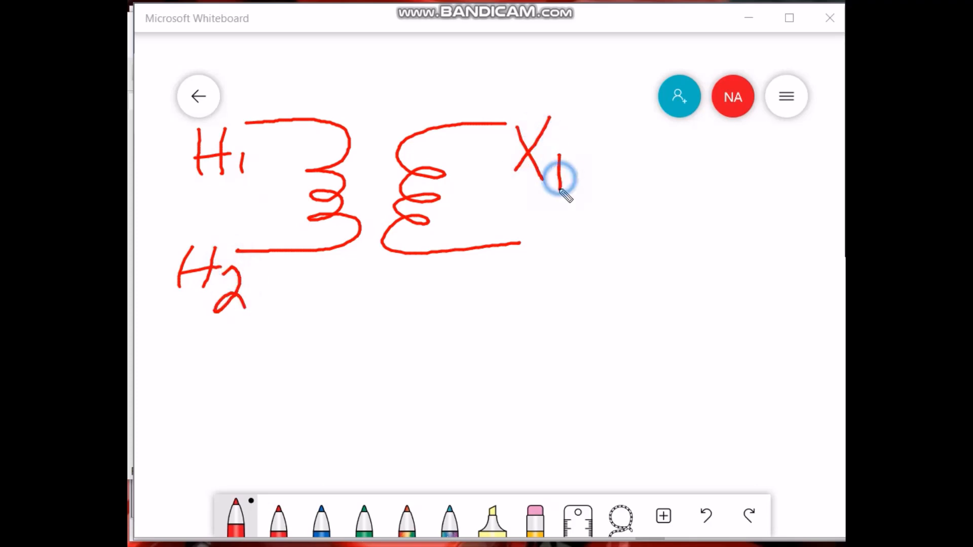
left_click_drag(540, 228, 514, 267)
mouse_move(513, 225)
left_mouse_down()
mouse_move(534, 273)
mouse_move(568, 276)
left_mouse_up()
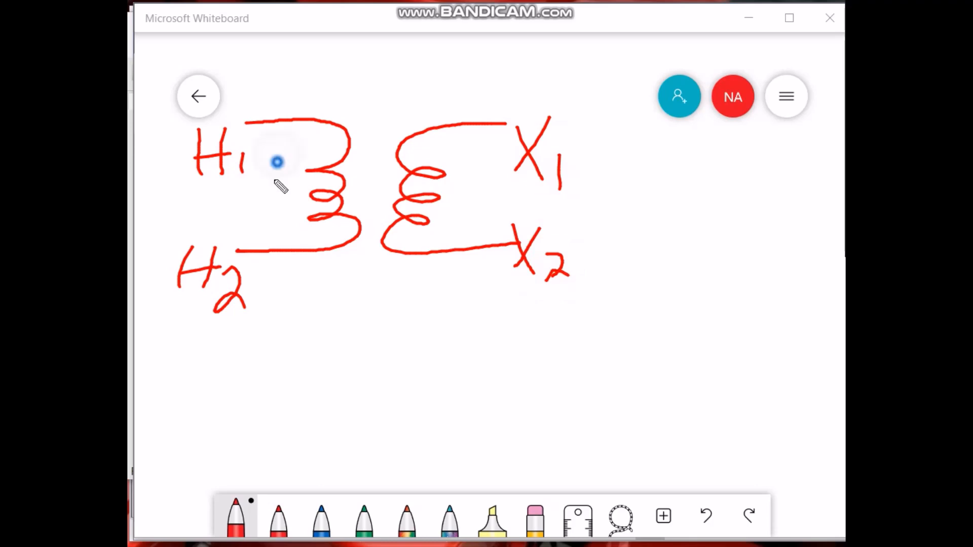
Draw a downward voltage arrow on the primary coil and an upward arrow on the secondary coil.
mouse_move(280, 141)
left_mouse_down()
mouse_move(273, 235)
mouse_move(291, 215)
left_mouse_up()
left_click_drag(467, 152, 458, 234)
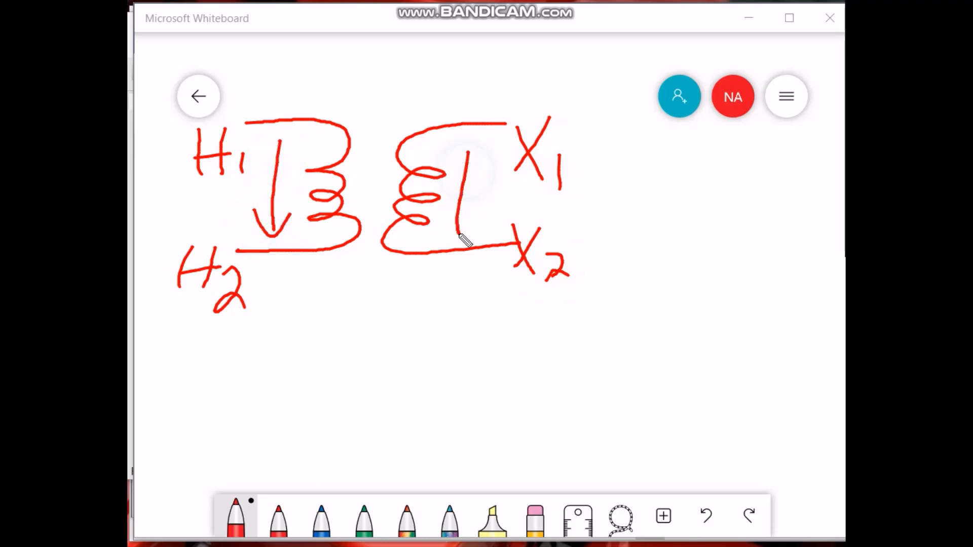
left_click_drag(445, 178, 480, 187)
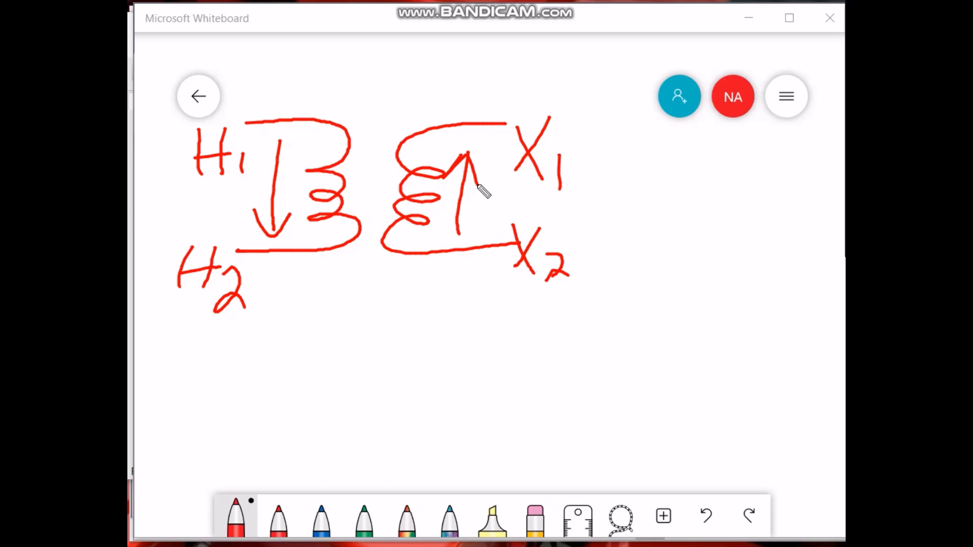
Write the heading Subtractive above the first transformer sketch.
mouse_move(351, 65)
left_mouse_down()
mouse_move(330, 63)
mouse_move(337, 123)
left_mouse_up()
left_click_drag(370, 84, 395, 119)
left_click_drag(408, 56, 421, 117)
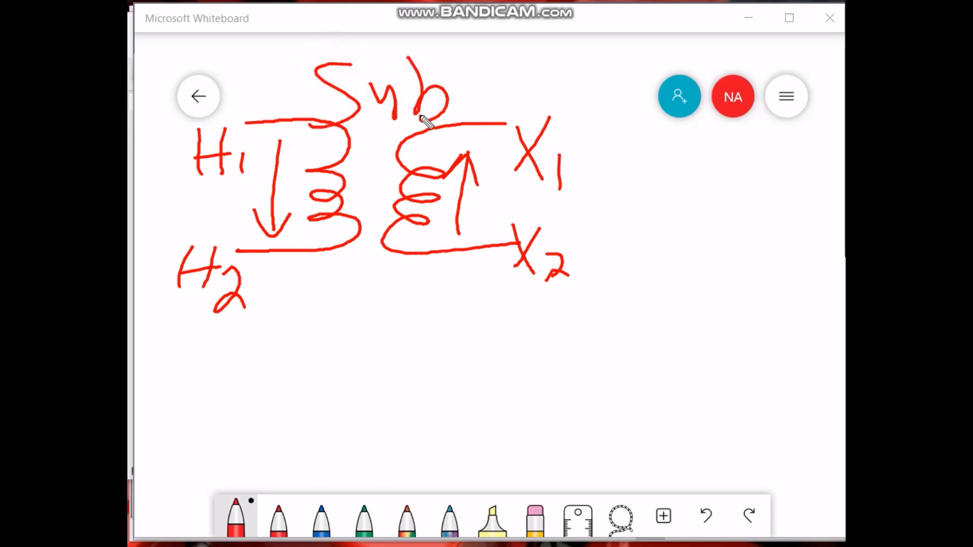
mouse_move(472, 58)
left_mouse_down()
mouse_move(470, 119)
mouse_move(486, 90)
mouse_move(515, 87)
mouse_move(569, 119)
mouse_move(580, 102)
mouse_move(628, 104)
mouse_move(627, 139)
left_mouse_up()
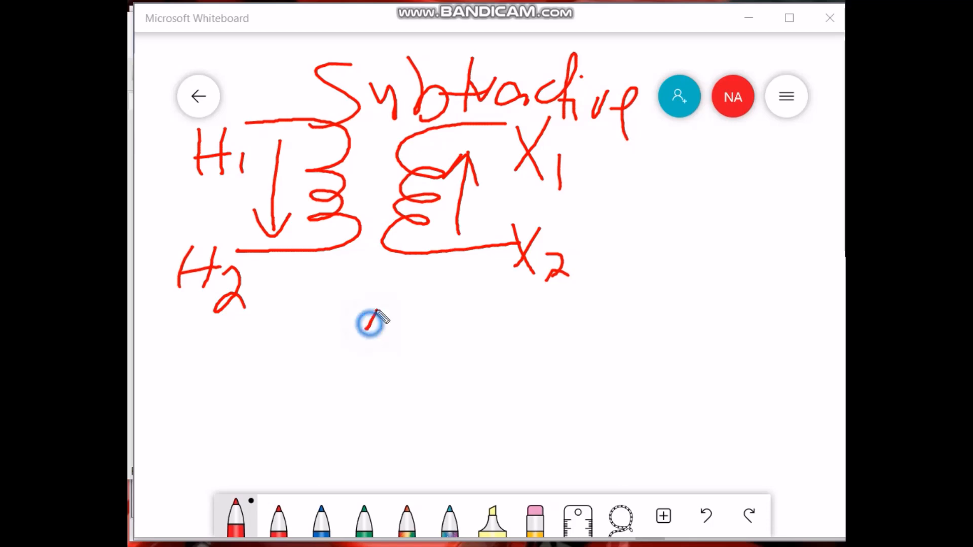
Write the heading Additive below the first transformer sketch.
mouse_move(369, 321)
left_mouse_down()
mouse_move(417, 337)
mouse_move(426, 314)
mouse_move(448, 335)
mouse_move(350, 347)
left_mouse_up()
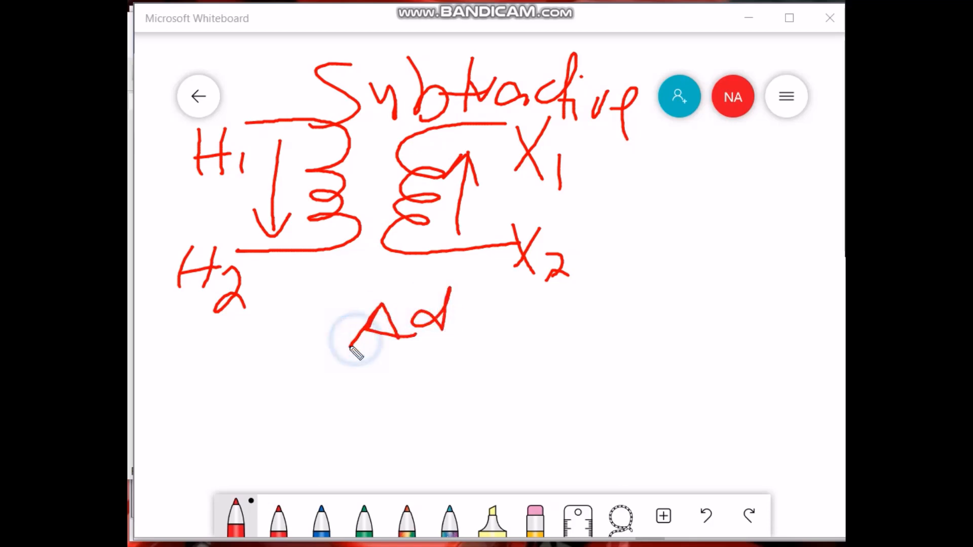
mouse_move(470, 329)
left_mouse_down()
mouse_move(439, 330)
mouse_move(499, 335)
left_mouse_up()
left_click(489, 303)
left_click_drag(523, 297, 525, 334)
mouse_move(499, 332)
left_mouse_down()
mouse_move(552, 335)
mouse_move(578, 311)
mouse_move(631, 346)
left_mouse_up()
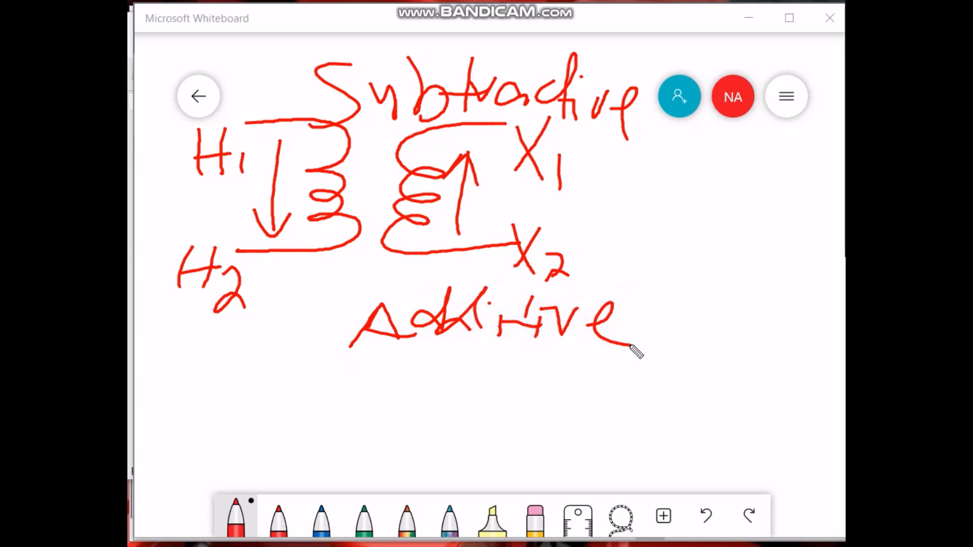
left_click_drag(292, 386, 381, 416)
left_click_drag(310, 432, 381, 418)
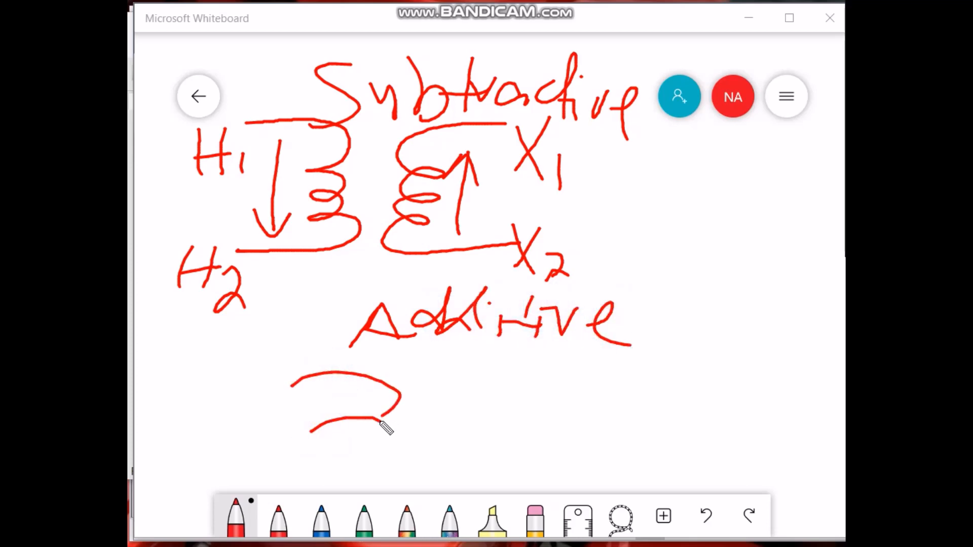
key("ctrl+z")
key("ctrl+z")
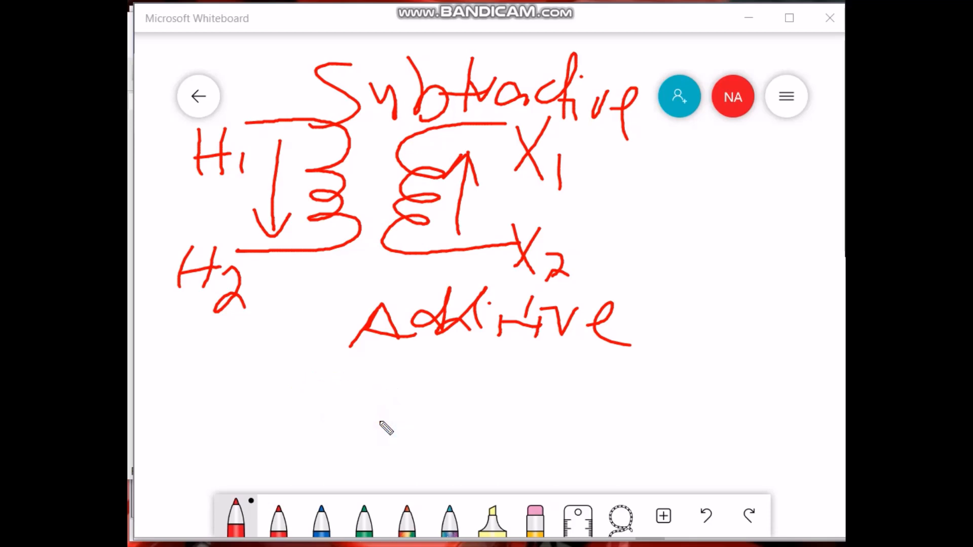
Sketch a second transformer's primary and secondary coils below the Additive heading.
mouse_move(318, 375)
left_mouse_down()
mouse_move(348, 413)
mouse_move(336, 474)
mouse_move(264, 463)
left_mouse_up()
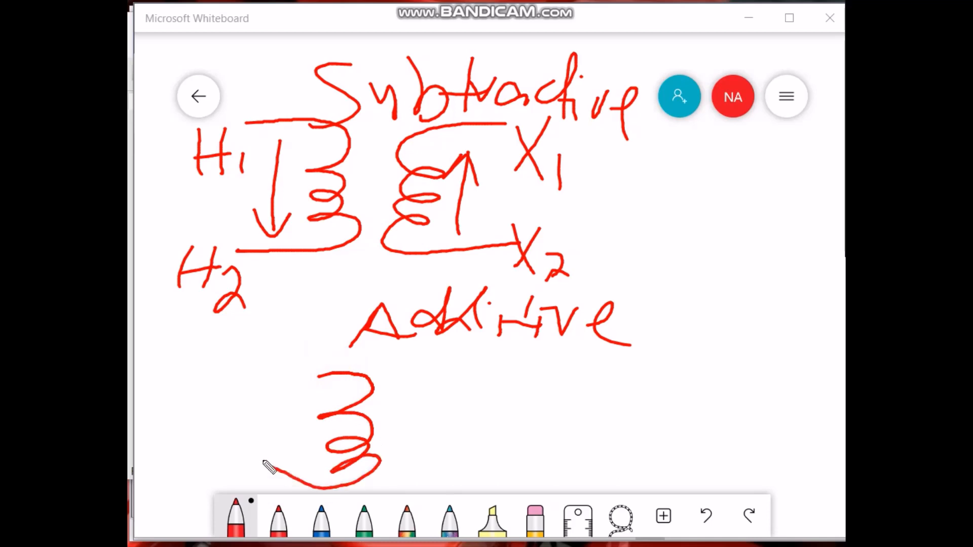
left_click_drag(273, 379, 347, 382)
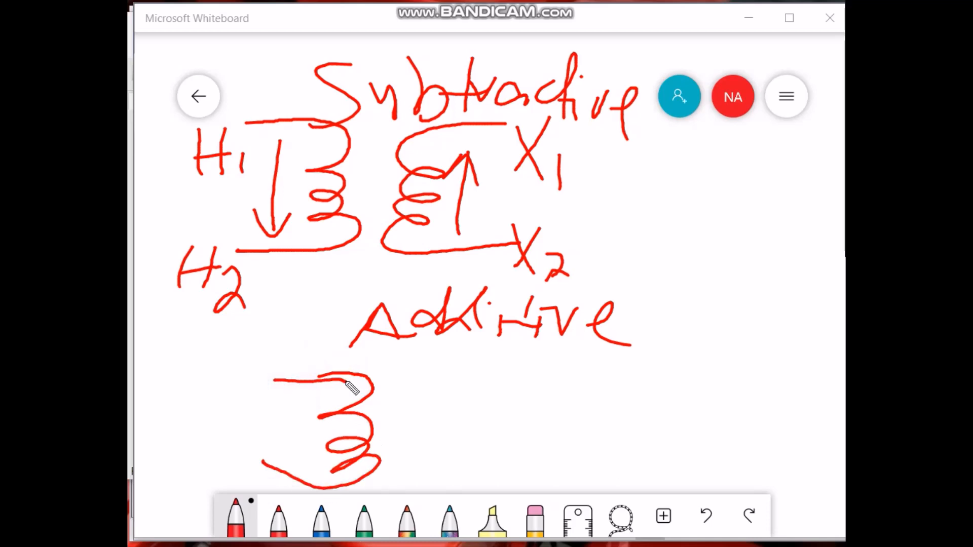
mouse_move(497, 383)
left_mouse_down()
mouse_move(421, 410)
mouse_move(473, 433)
mouse_move(416, 467)
mouse_move(513, 478)
left_mouse_up()
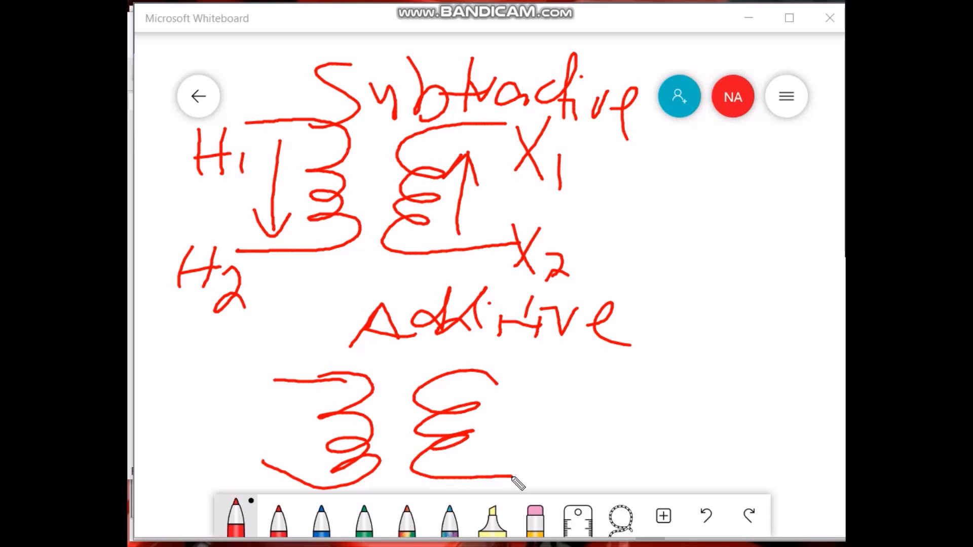
Draw a downward arrow on the second primary coil and an upward line on its secondary.
left_click_drag(288, 377, 285, 455)
mouse_move(266, 423)
left_mouse_down()
mouse_move(276, 441)
mouse_move(305, 434)
left_mouse_up()
left_click_drag(500, 374, 520, 436)
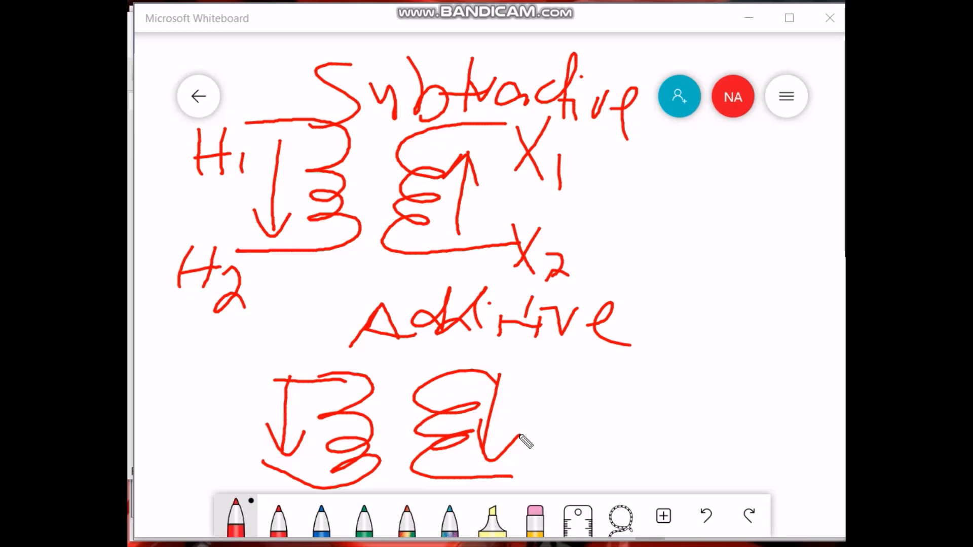
Label the second transformer's primary terminals H1 at the top and H2 at the bottom.
left_click_drag(220, 346, 216, 405)
mouse_move(247, 355)
left_mouse_down()
mouse_move(240, 406)
mouse_move(235, 397)
left_mouse_up()
left_click_drag(259, 379, 255, 417)
left_click_drag(196, 465, 193, 494)
left_click_drag(218, 437, 206, 495)
mouse_move(191, 486)
left_mouse_down()
mouse_move(221, 476)
mouse_move(246, 490)
left_mouse_up()
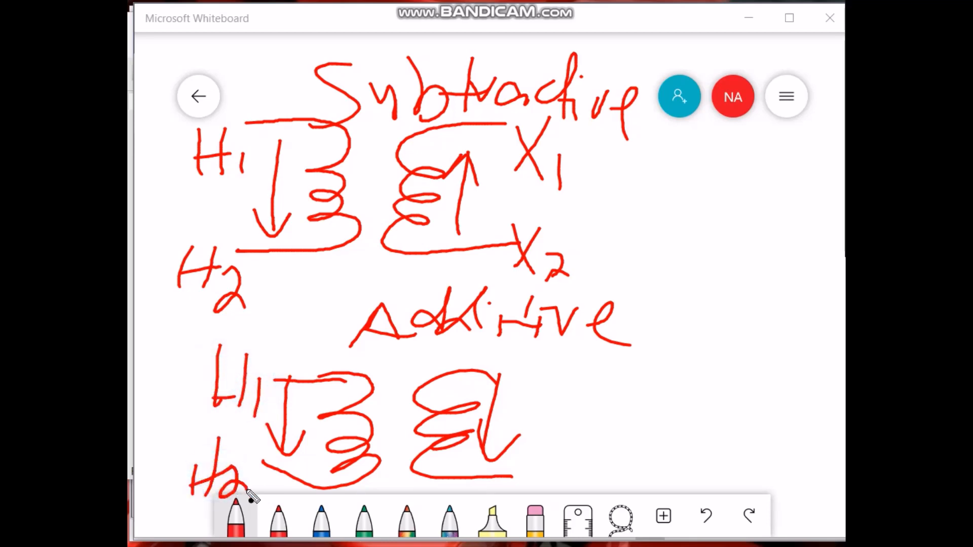
Label the second secondary's terminals X2 at the top and X1 at the bottom.
left_click_drag(569, 360, 531, 404)
left_click_drag(517, 361, 535, 406)
left_click_drag(560, 403, 597, 413)
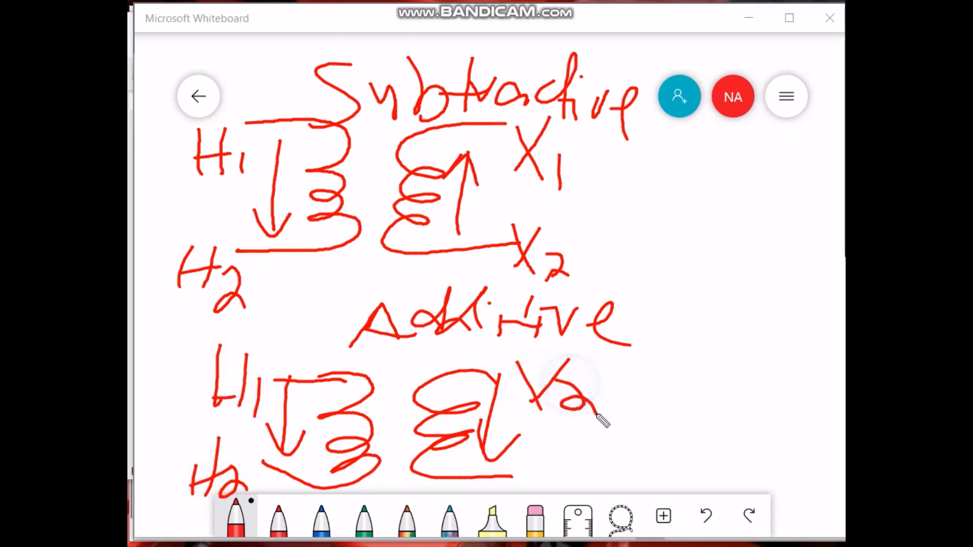
left_click_drag(527, 444, 558, 481)
mouse_move(570, 448)
left_mouse_down()
mouse_move(536, 480)
mouse_move(576, 481)
left_mouse_up()
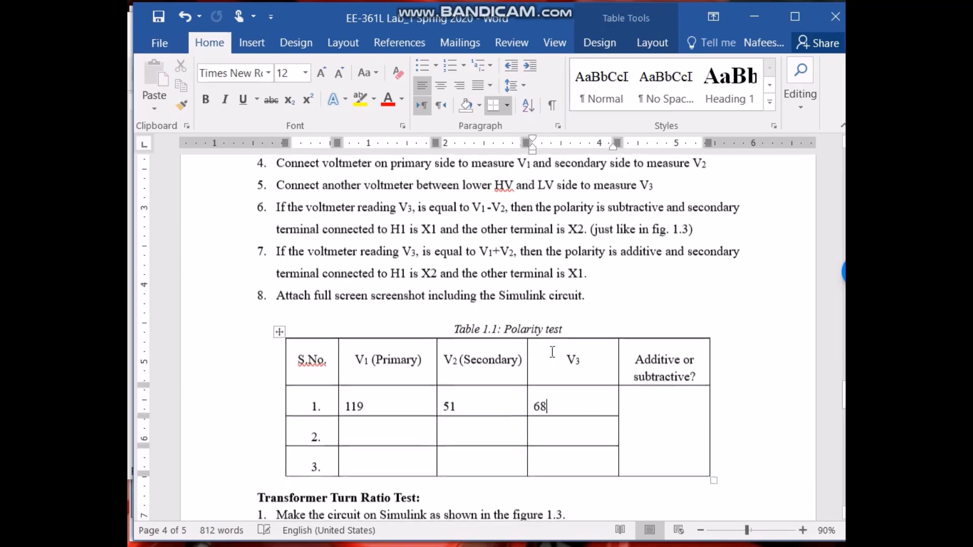
Enter subtractive in the Additive or subtractive column of row 1 of the polarity test table.
scroll(552, 352, "down", 1)
left_click(667, 378)
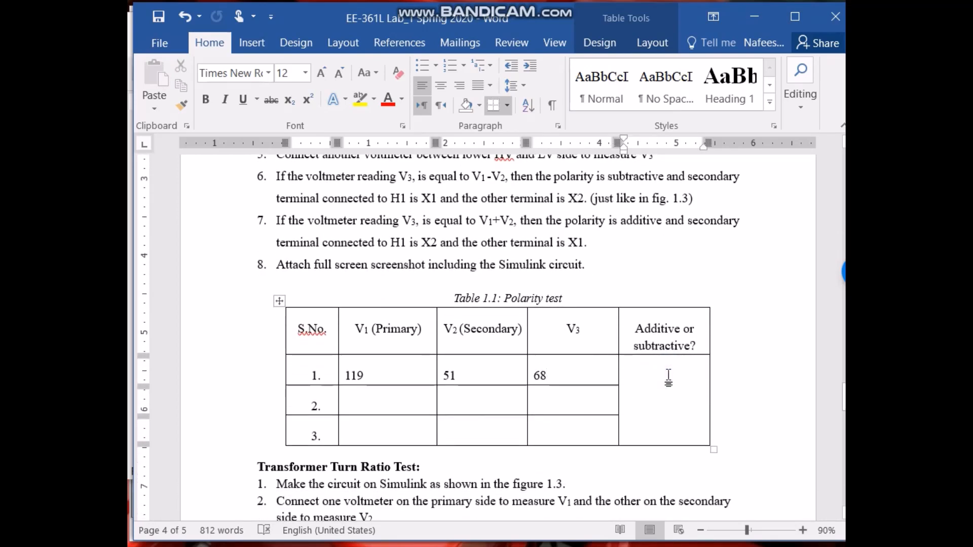
type("subtrac")
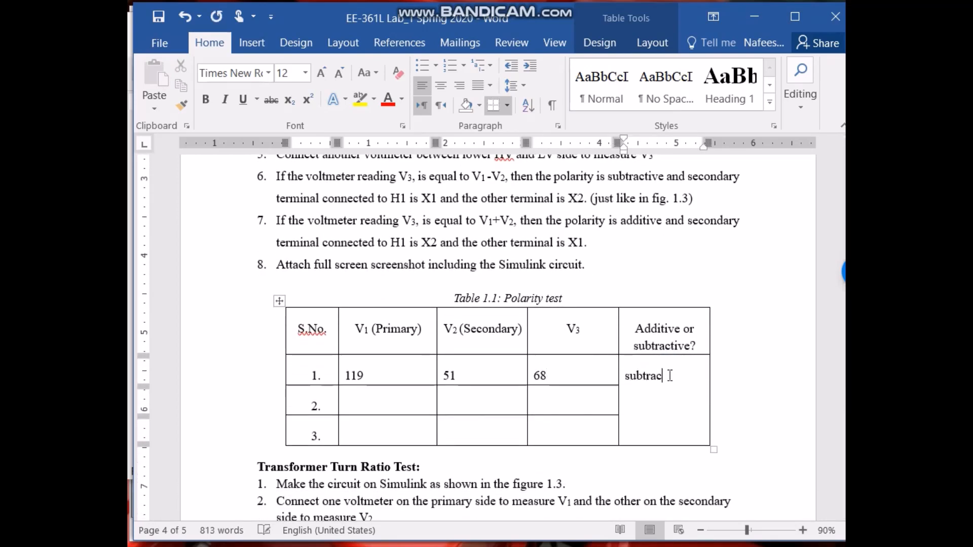
type("tive")
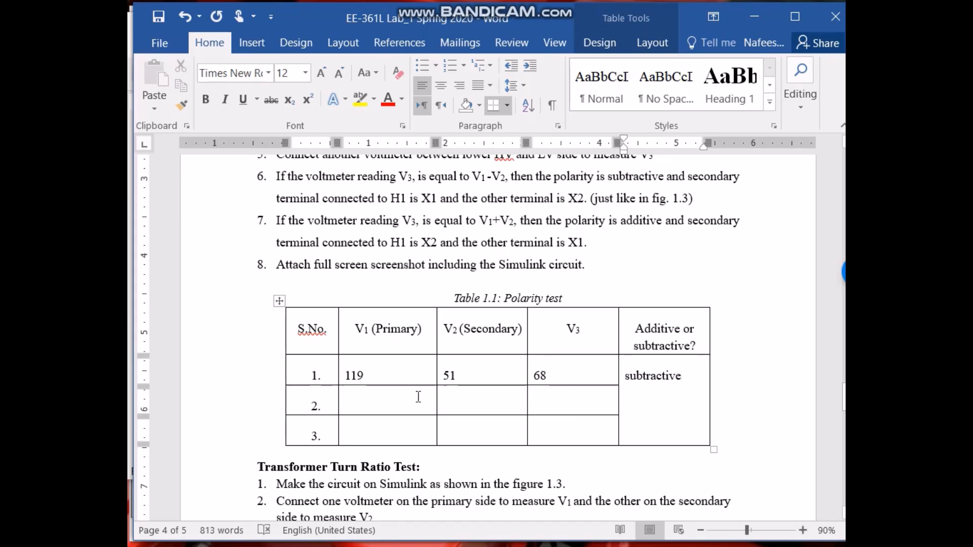
Scroll through the Transformer Turn Ratio Test procedure and its turns ratio table.
left_click(380, 407)
scroll(481, 422, "down", 3)
scroll(481, 422, "down", 5)
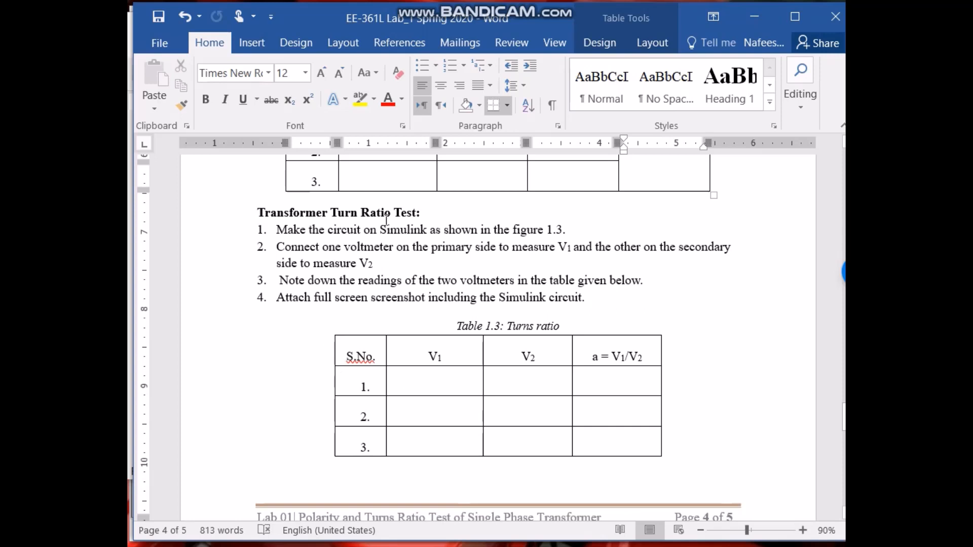
scroll(416, 409, "down", 1)
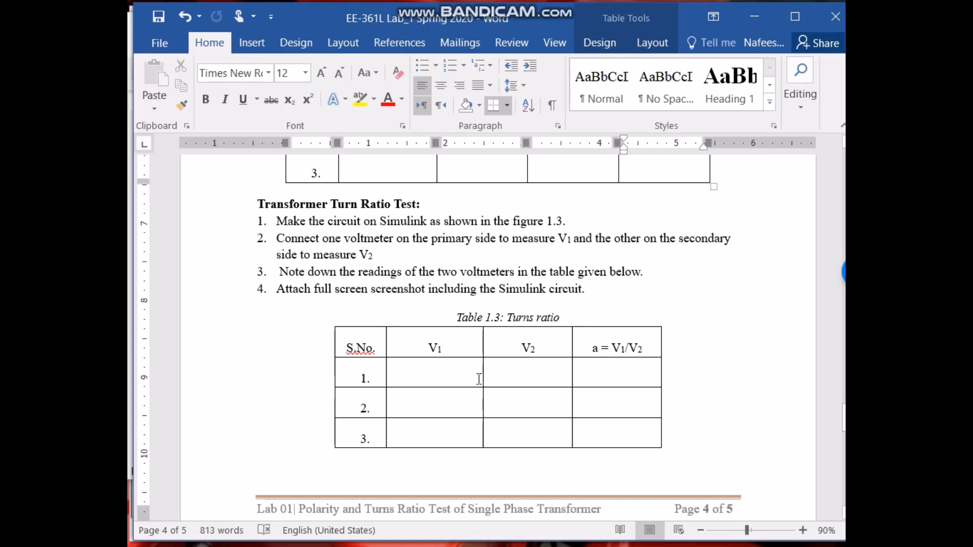
scroll(437, 385, "down", 1)
scroll(466, 386, "down", 3)
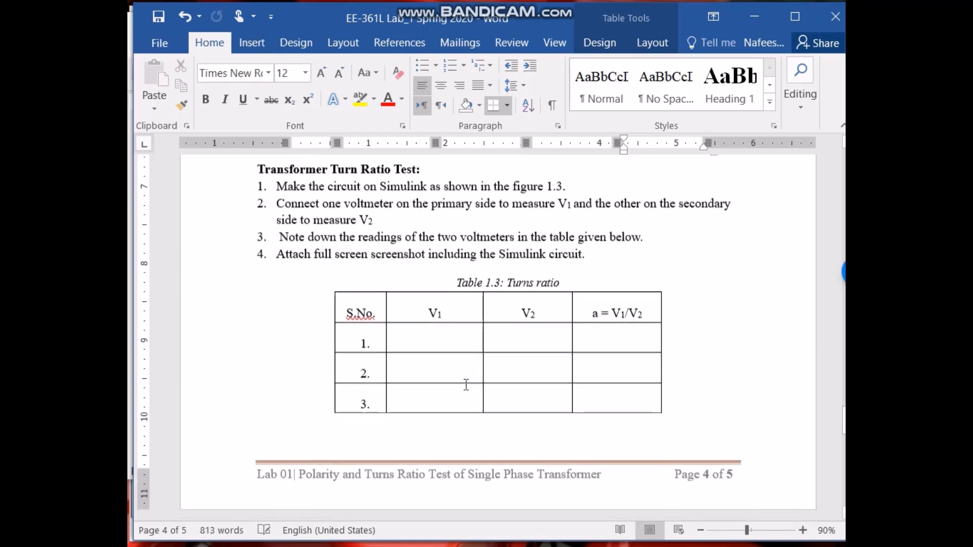
scroll(466, 385, "up", 10)
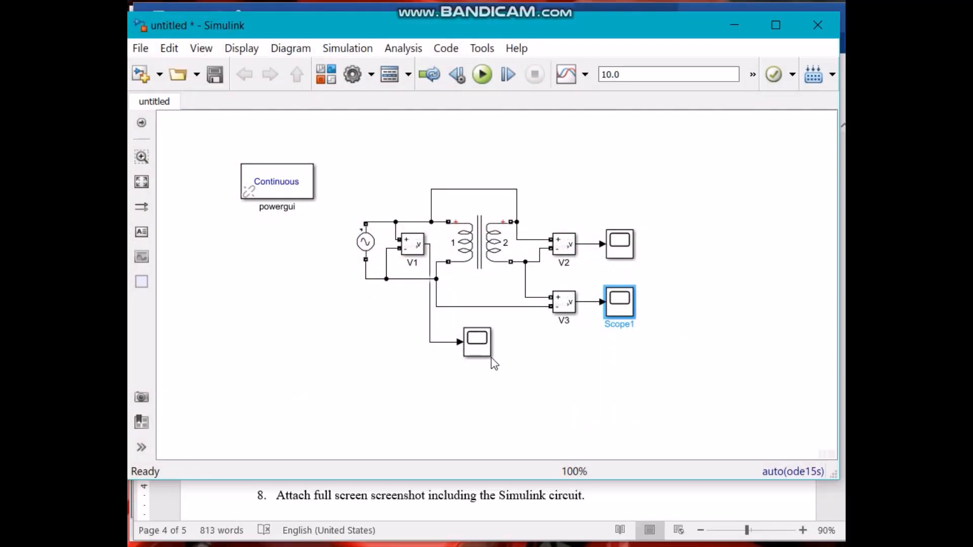
Delete the wire linking the primary and secondary windings' upper terminals in the Simulink model.
left_click(560, 256)
left_click(564, 319)
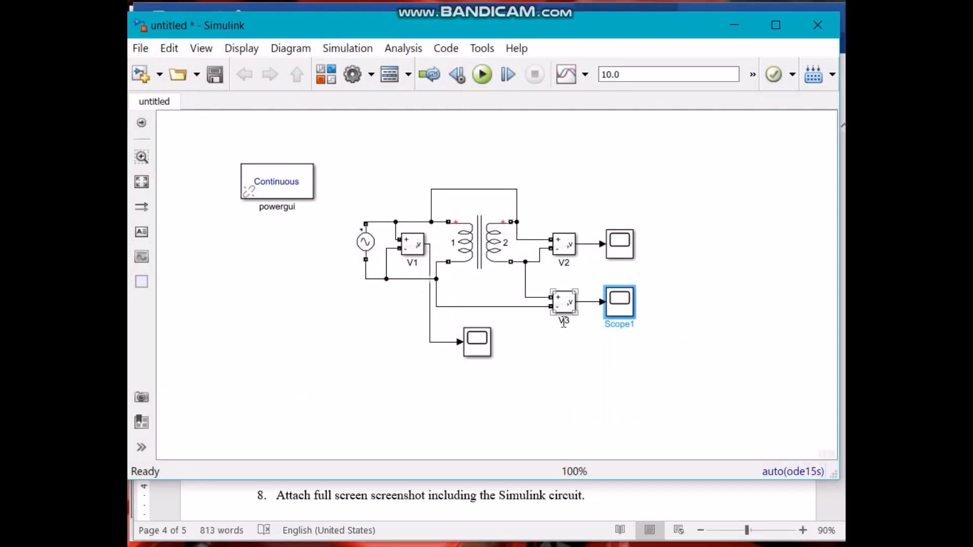
left_click(470, 190)
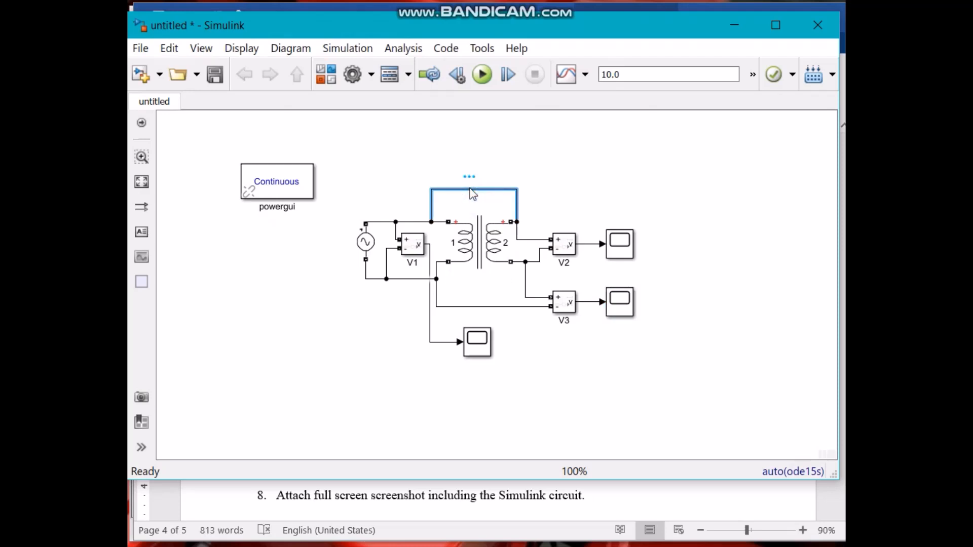
key("Delete")
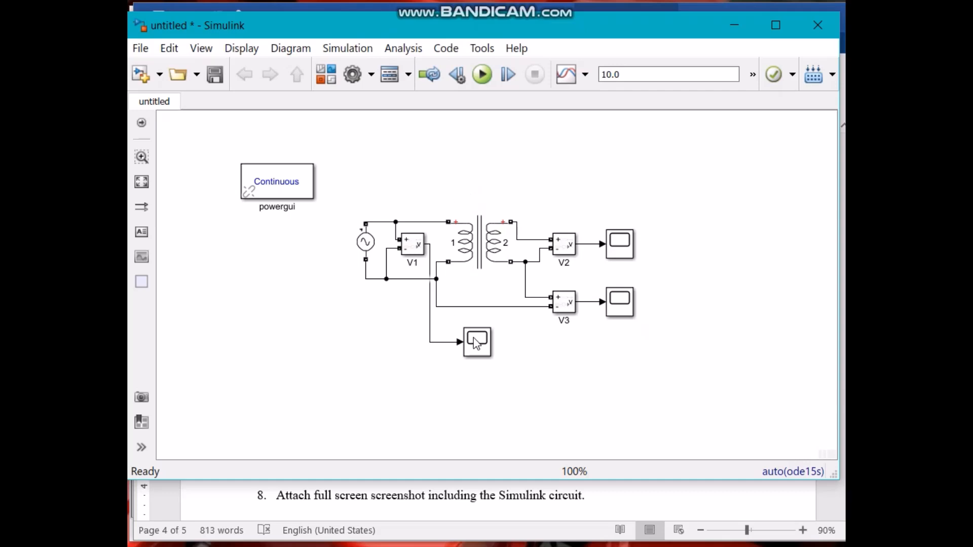
Delete the V3 voltmeter block and its scope.
left_click(490, 349)
left_click(561, 304)
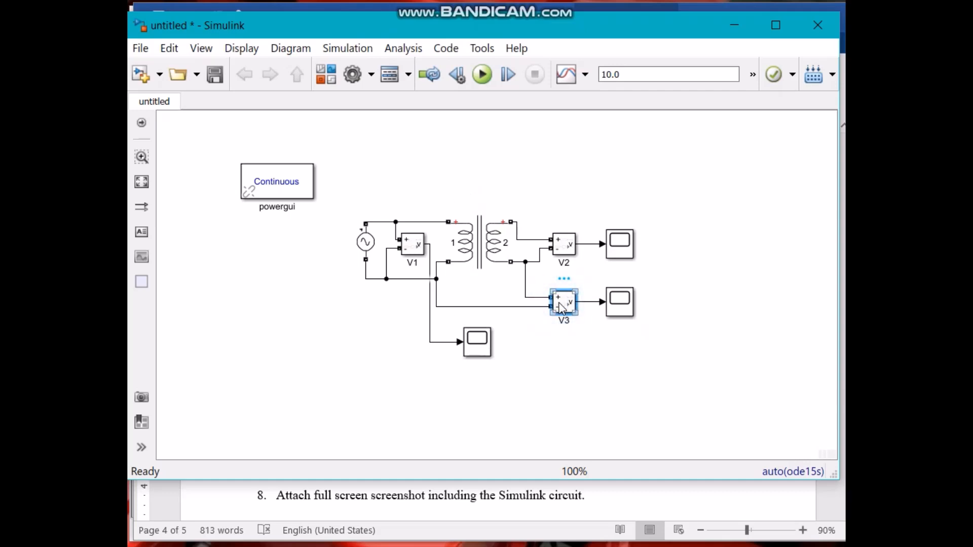
key("Delete")
left_click(624, 320)
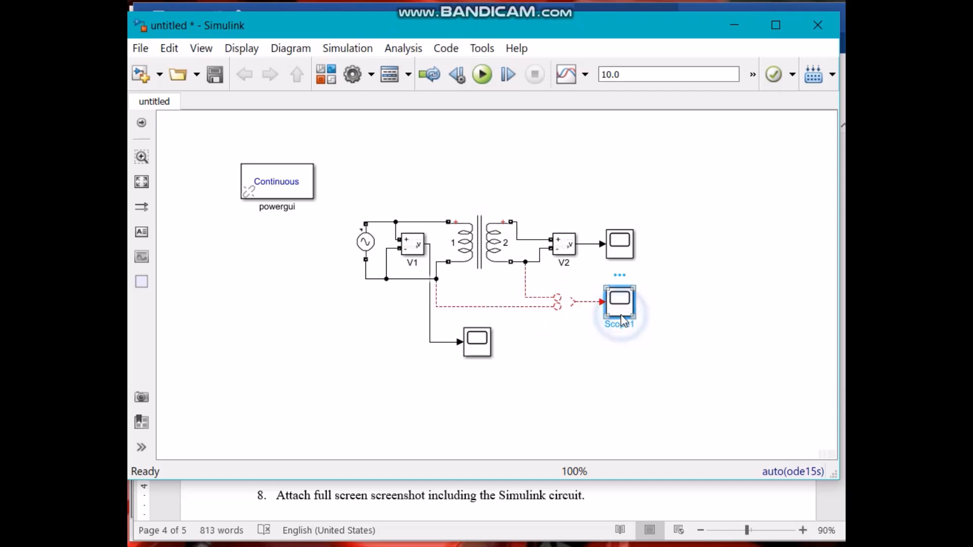
key("Delete")
Delete the leftover V3 wiring and move the V1 scope up closer to the circuit.
left_click_drag(594, 334, 497, 297)
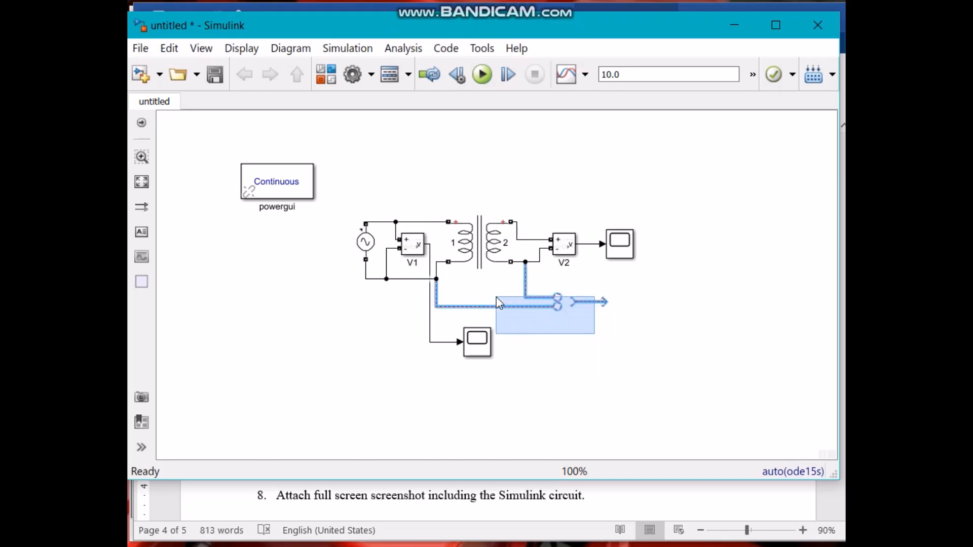
key("Delete")
left_click_drag(515, 412, 566, 332)
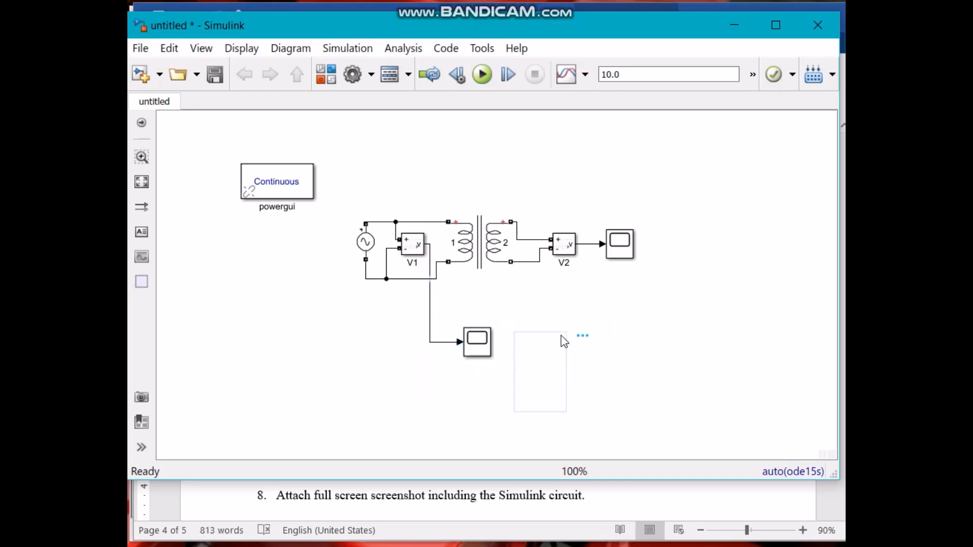
left_click_drag(481, 344, 478, 299)
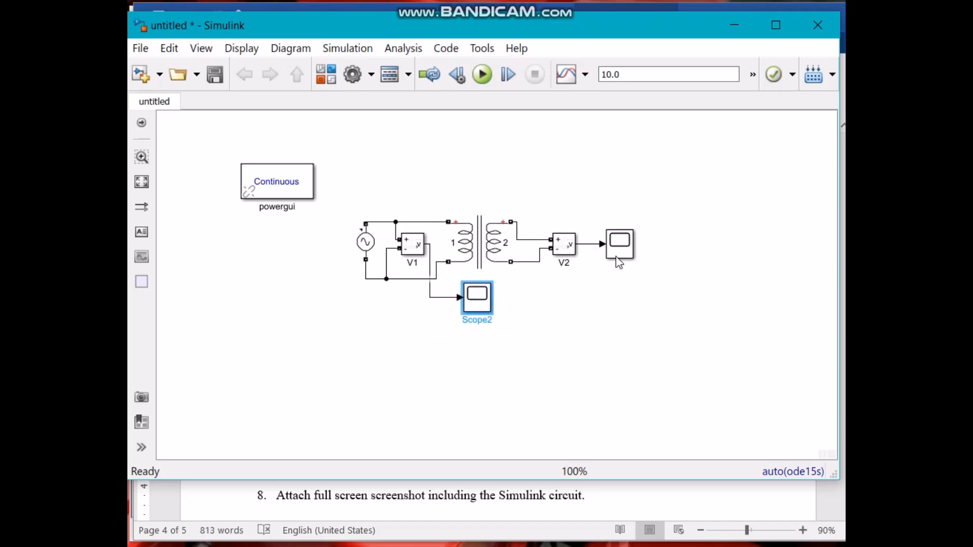
Run the simulation and inspect the primary voltage waveform on Scope2, autoscaling and zooming into it.
left_click(593, 305)
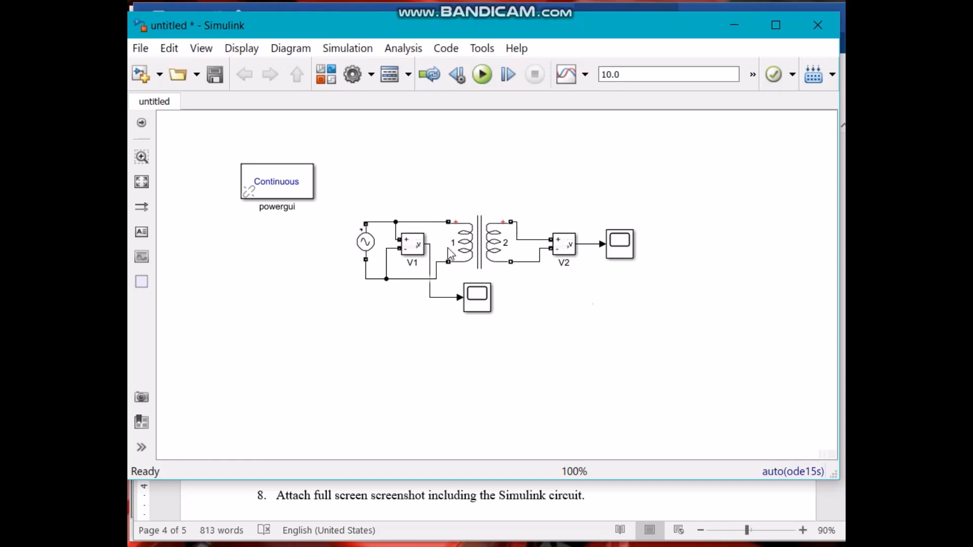
left_click(478, 80)
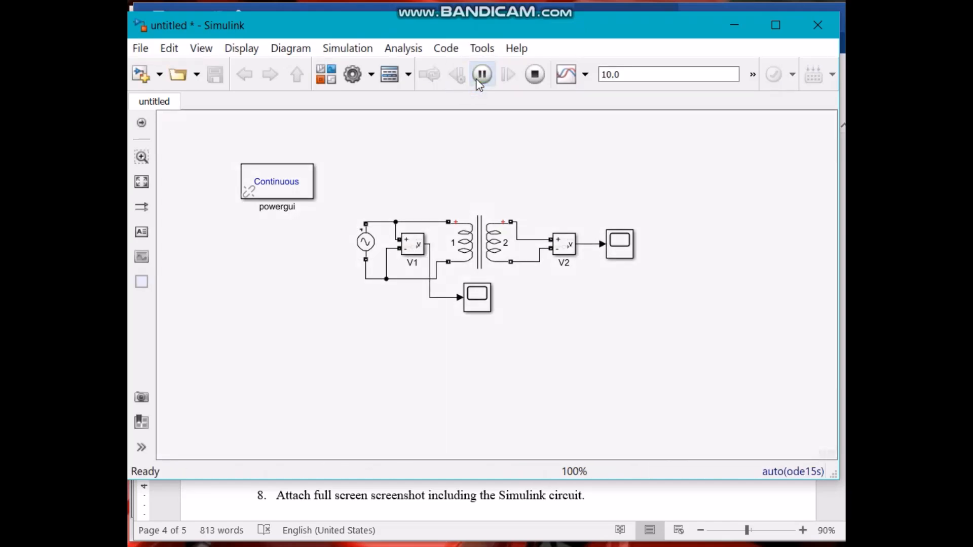
double_click(476, 303)
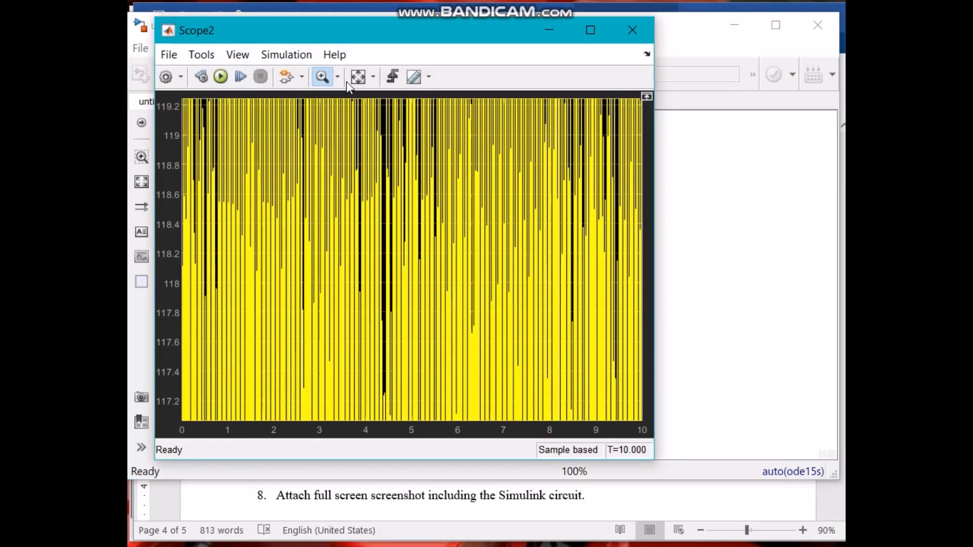
left_click(357, 76)
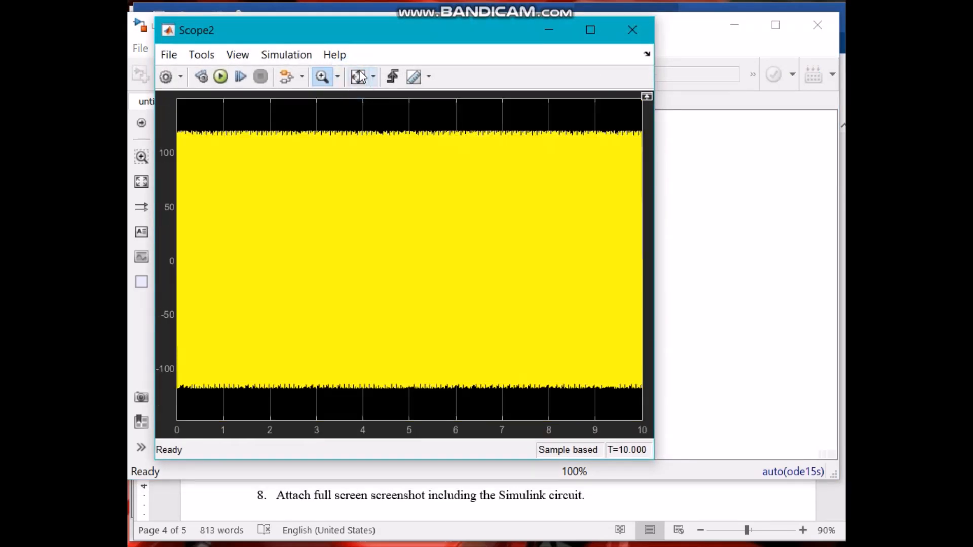
left_click_drag(222, 126, 307, 407)
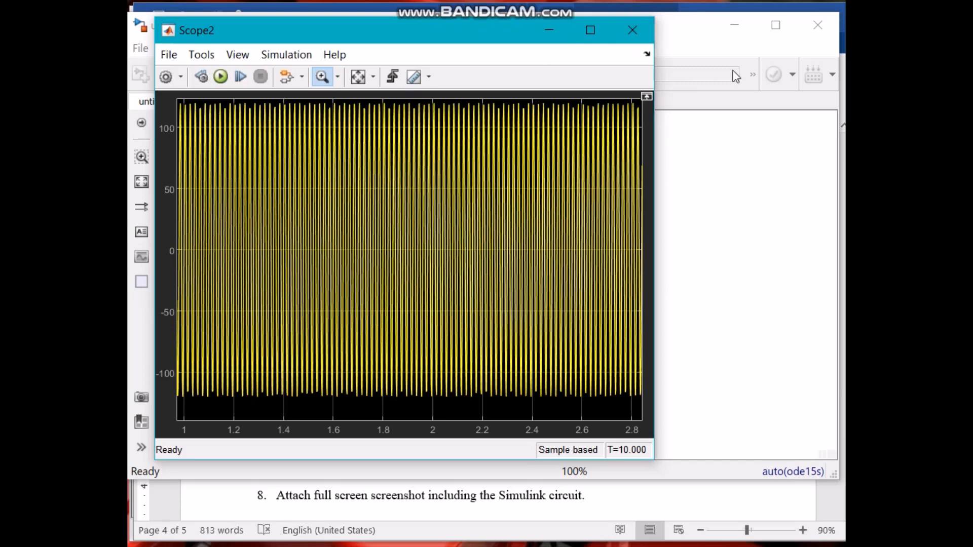
left_click(633, 35)
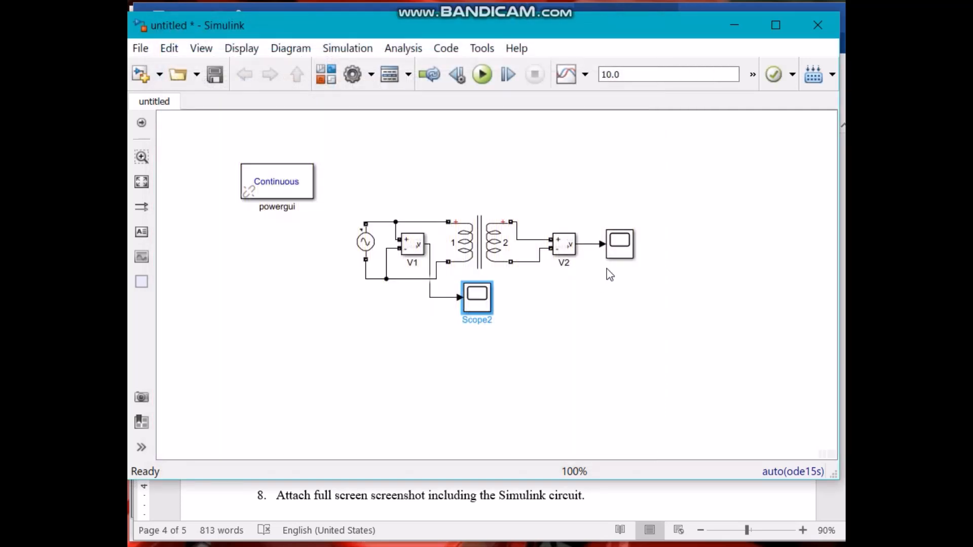
Open the secondary voltage scope, autoscale and zoom into its waveform, then close it.
double_click(618, 244)
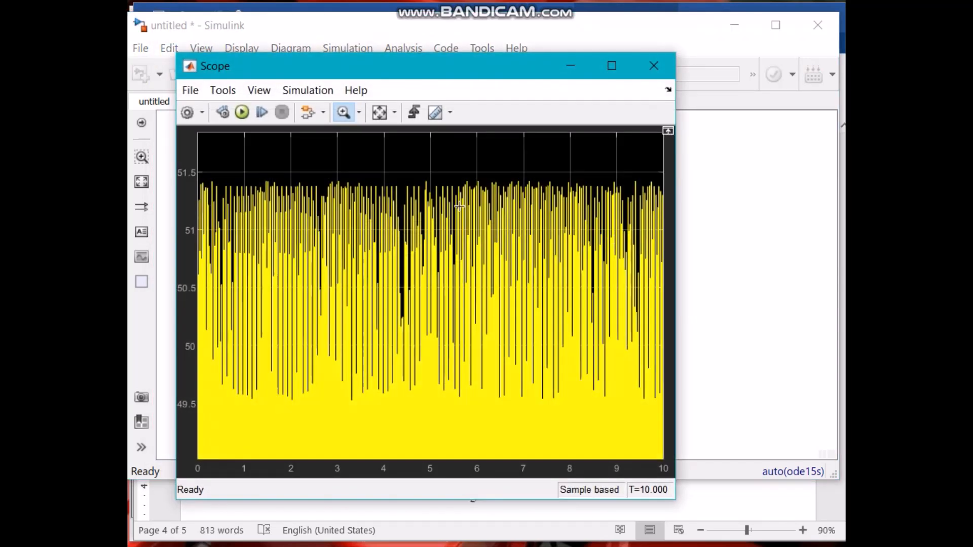
left_click(379, 112)
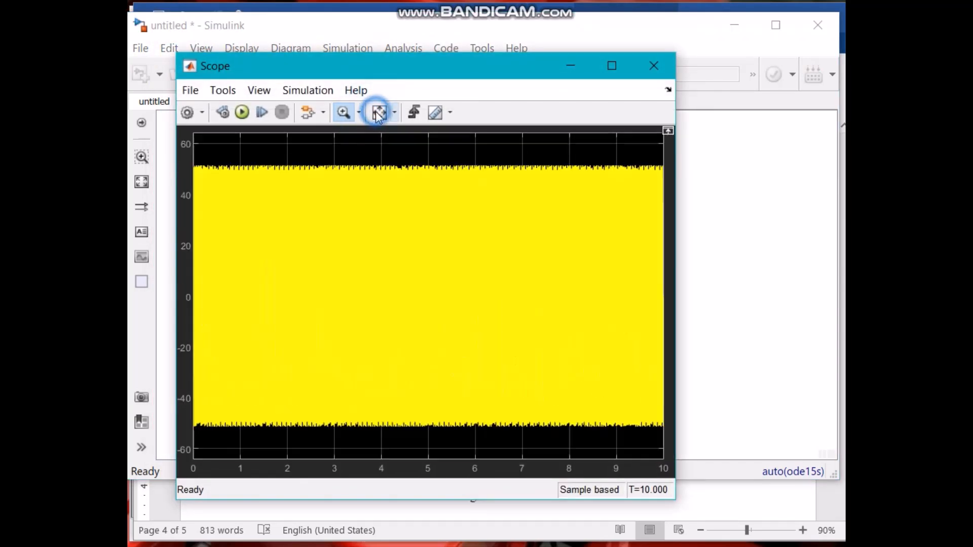
left_click_drag(241, 165, 267, 205)
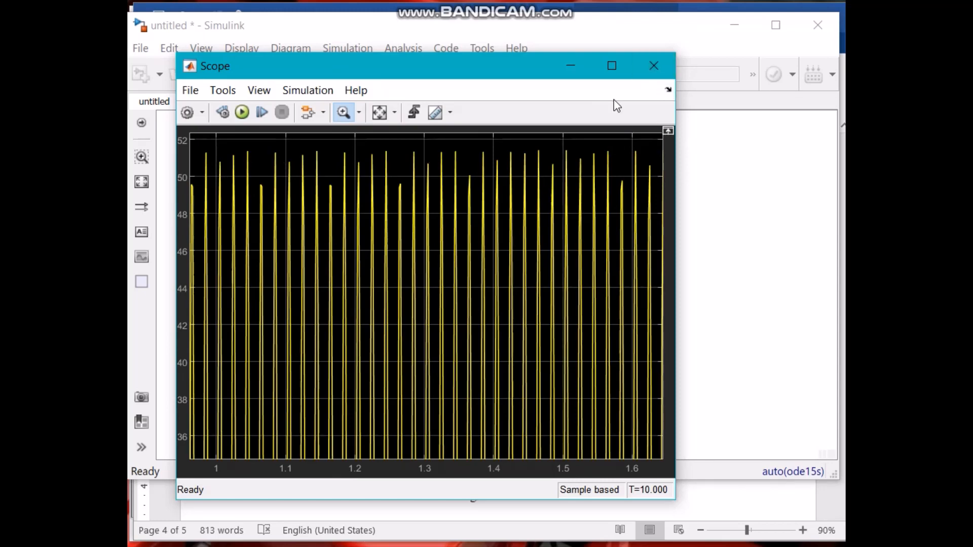
left_click(653, 66)
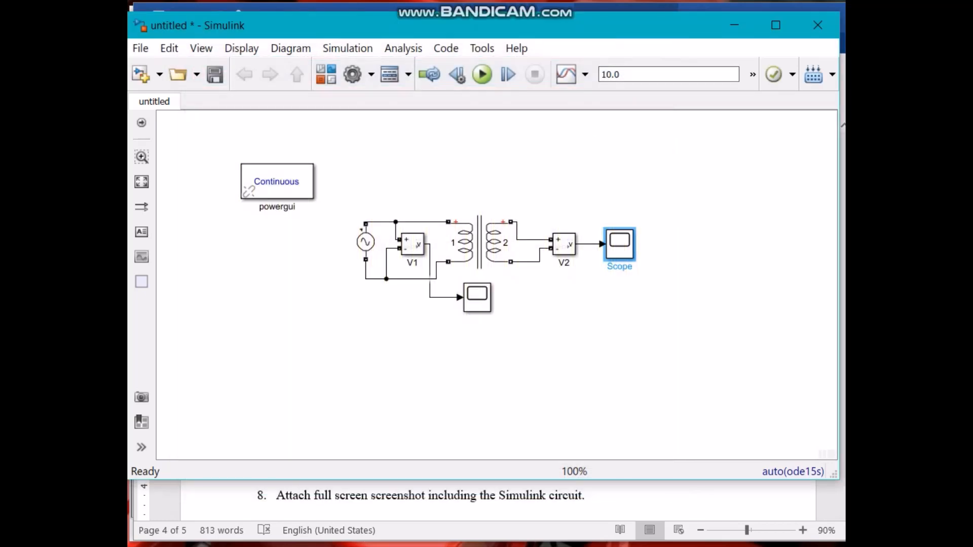
In the Word lab manual, fill row 1 of the turns ratio table with V1 120, V2 52 and a = 120/52=2.3.
key("alt+Tab")
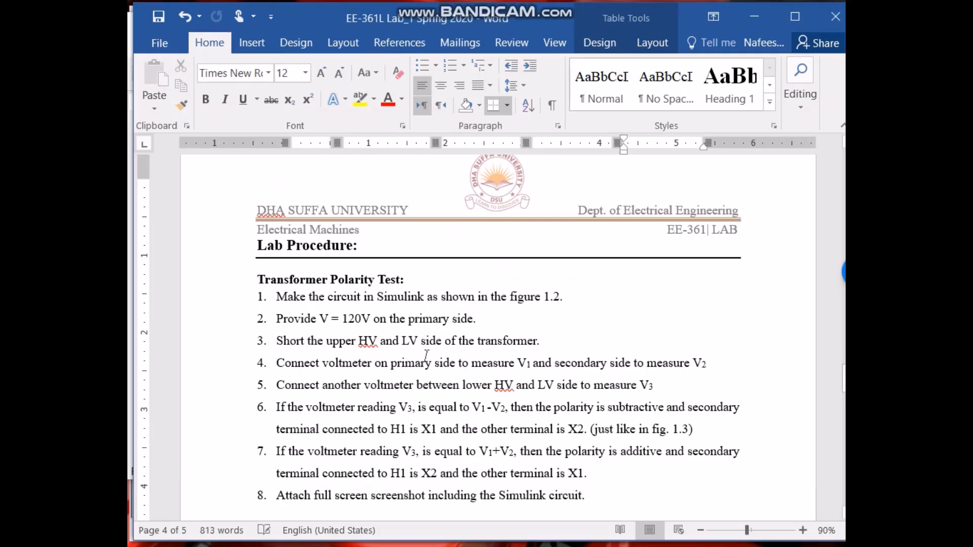
scroll(426, 357, "down", 10)
left_click(445, 365)
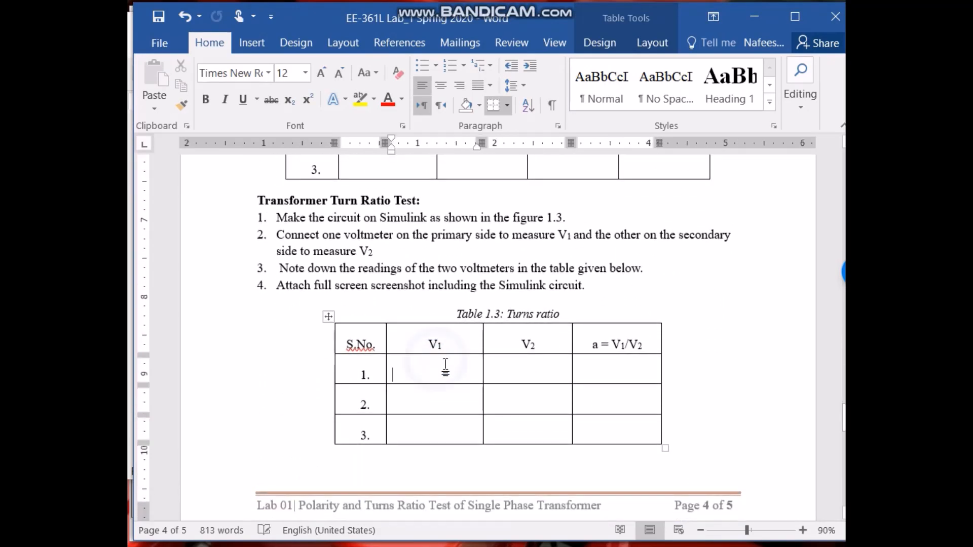
type("120")
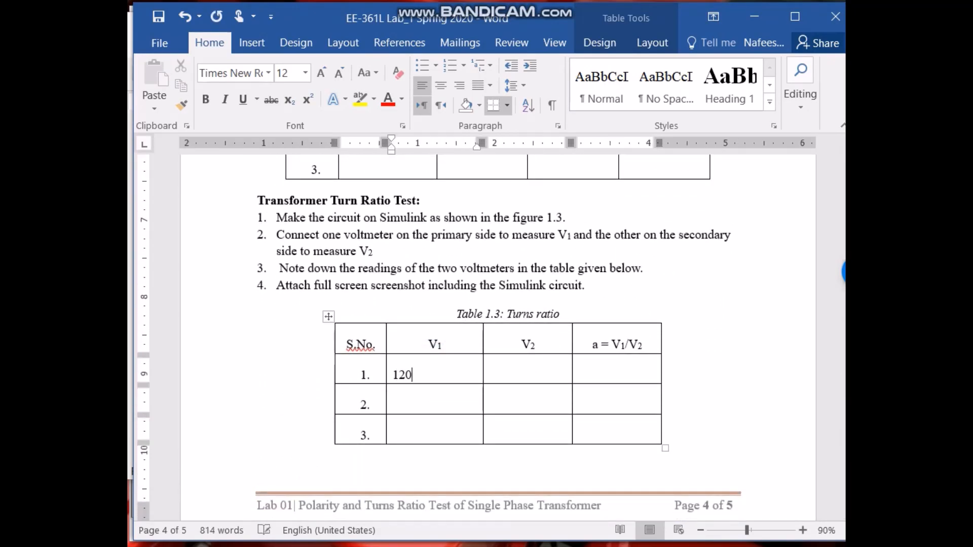
left_click(516, 372)
type("52")
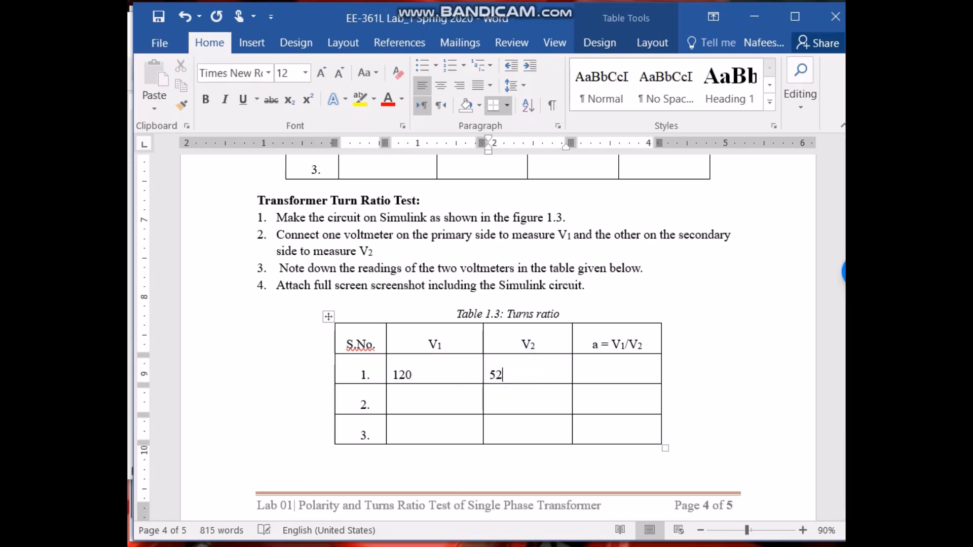
left_click(599, 377)
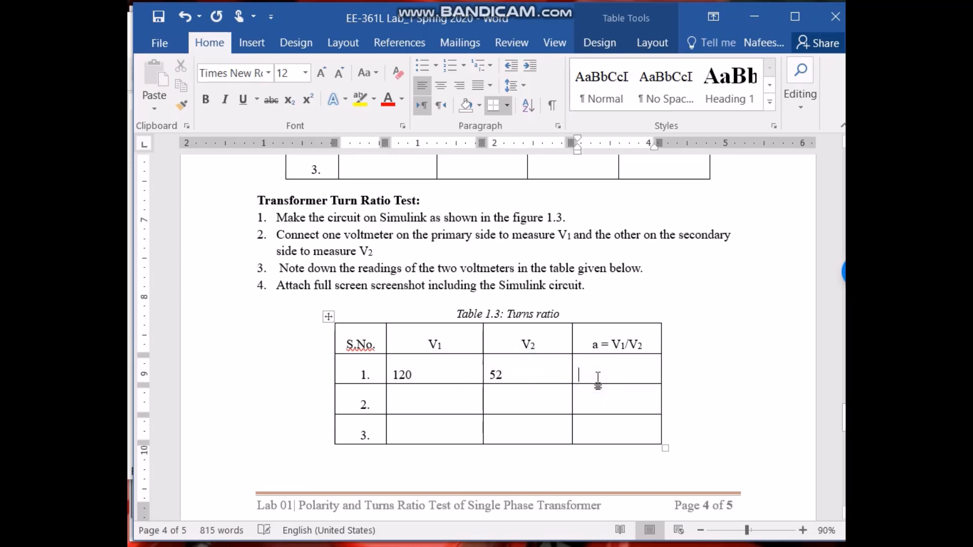
type("120")
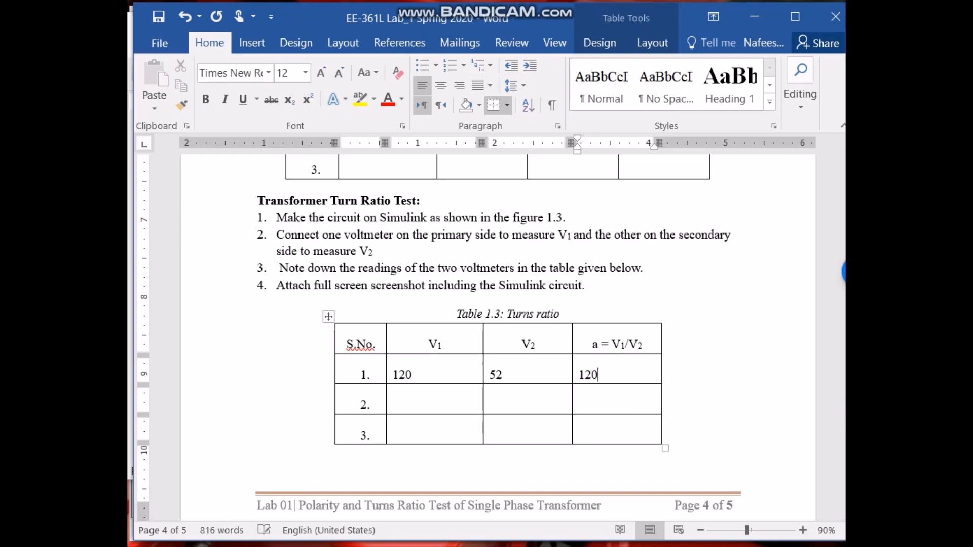
type("/52")
type("=2.3")
Return to the Simulink model window.
left_click(131, 543)
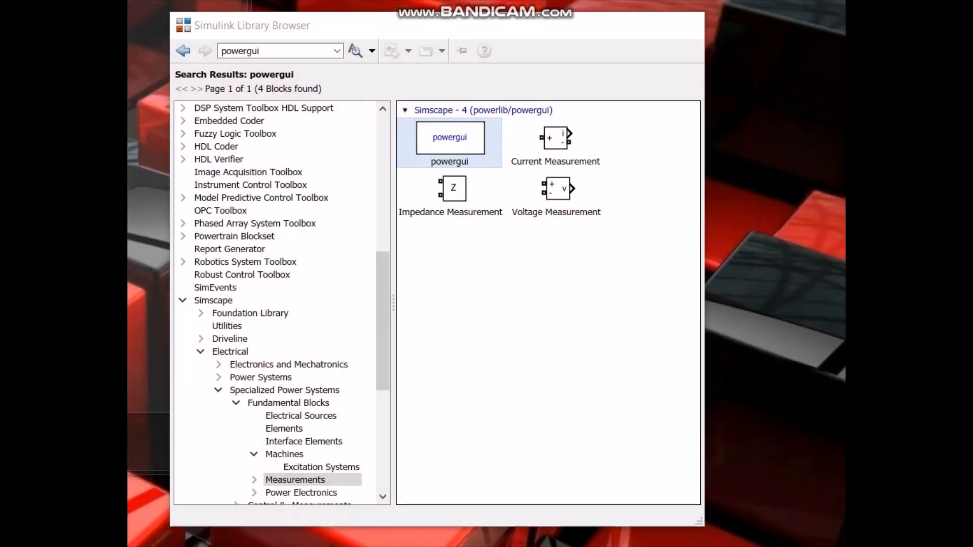
left_click(152, 545)
left_click(132, 545)
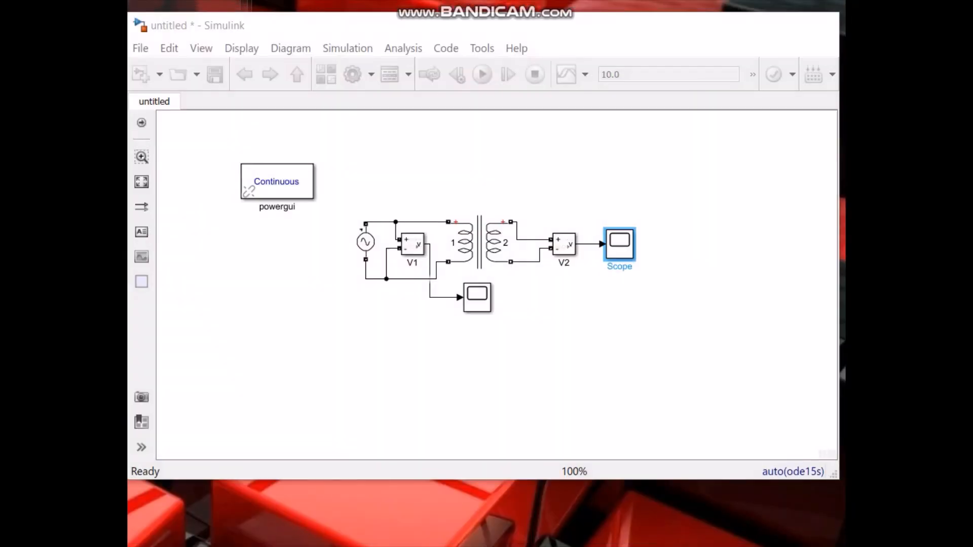
left_click(132, 544)
left_click(395, 338)
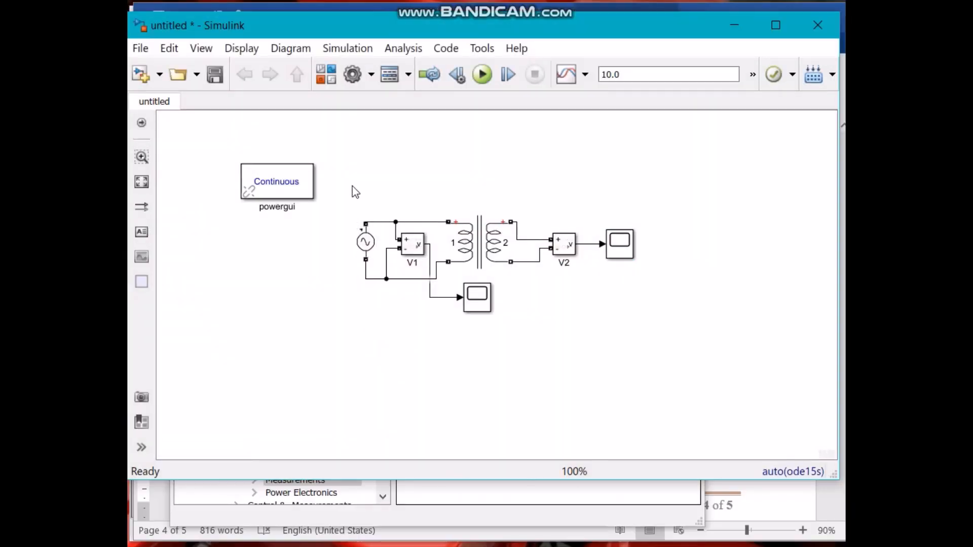
left_click_drag(350, 186, 630, 324)
left_click(647, 321)
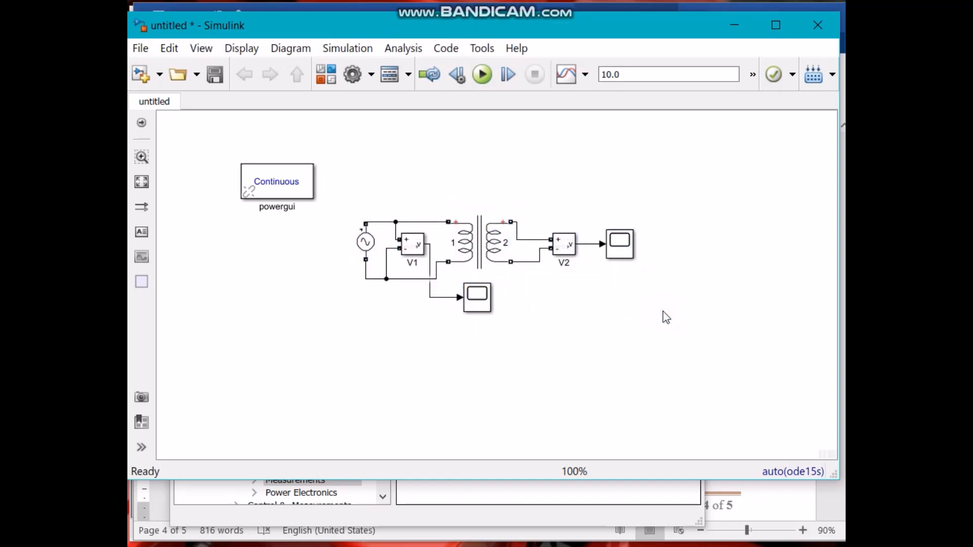